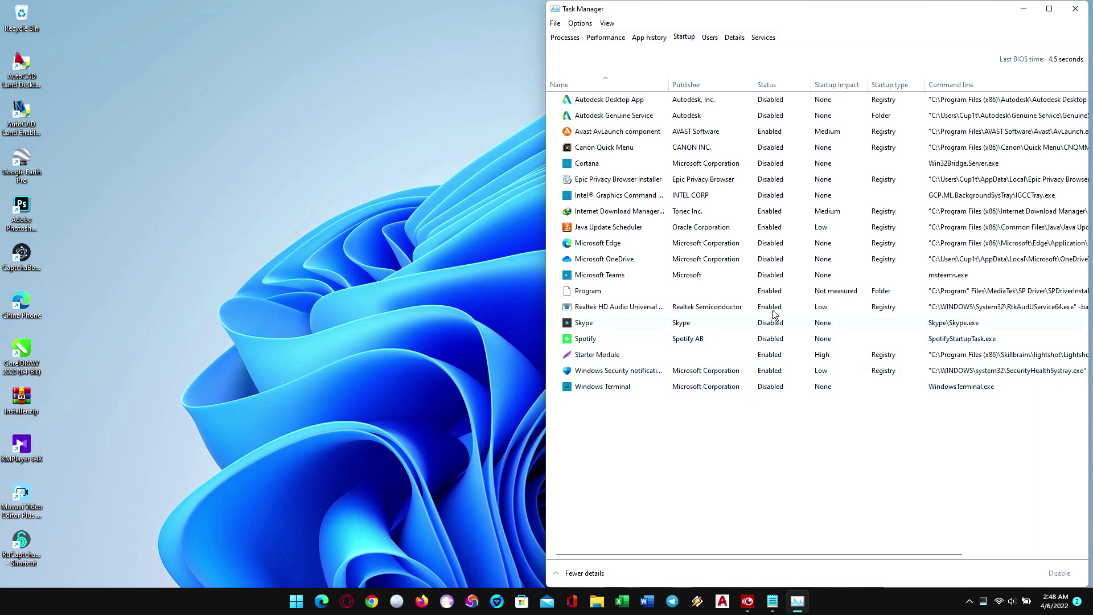
Disable the startup entries Internet Download Manager, Program and Realtek HD Audio Universal, and close Task Manager
{"action": "left_click", "coordinate": [769, 216]}
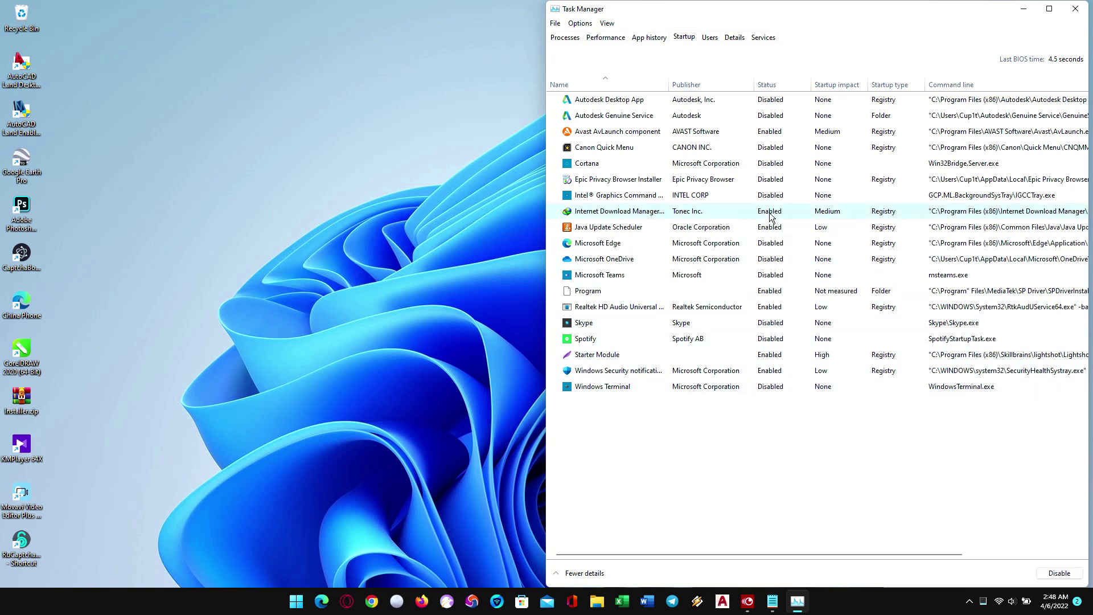
{"action": "left_click", "coordinate": [1050, 575]}
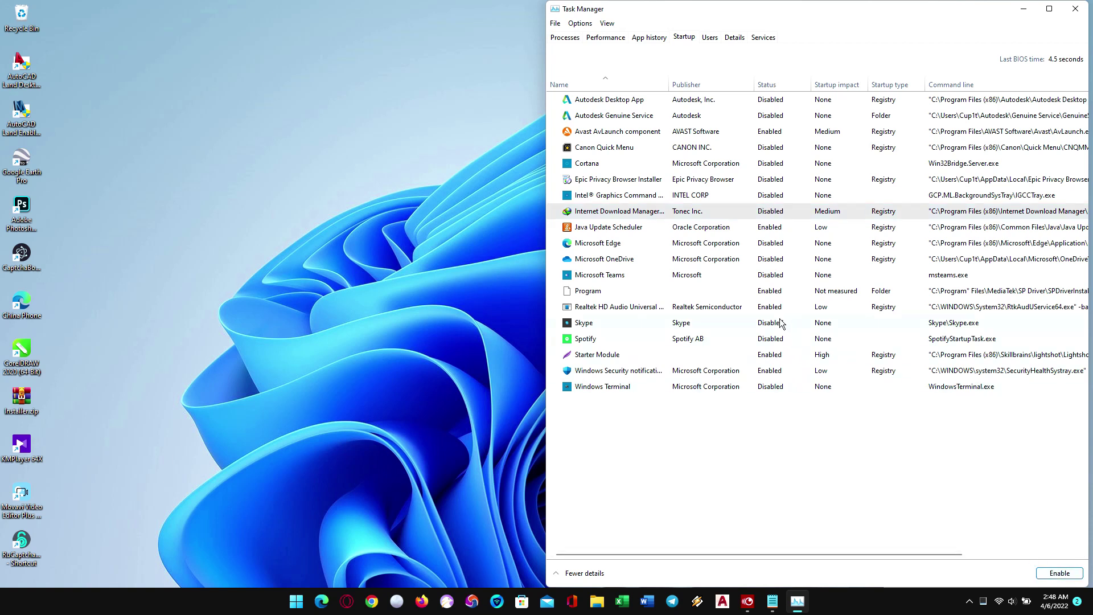
{"action": "left_click", "coordinate": [777, 298]}
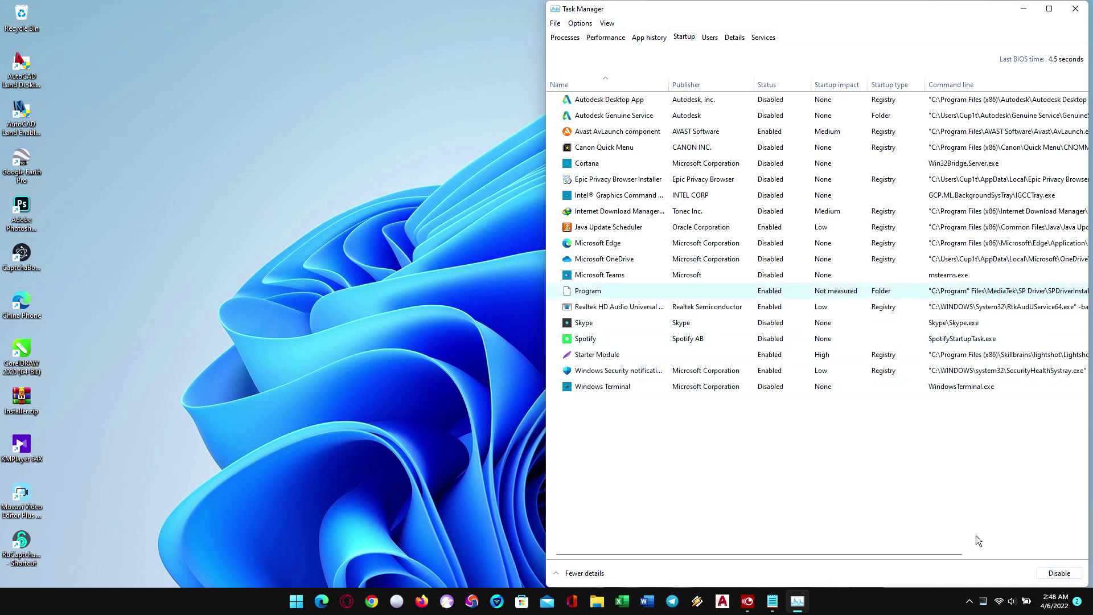
{"action": "left_click", "coordinate": [1050, 574]}
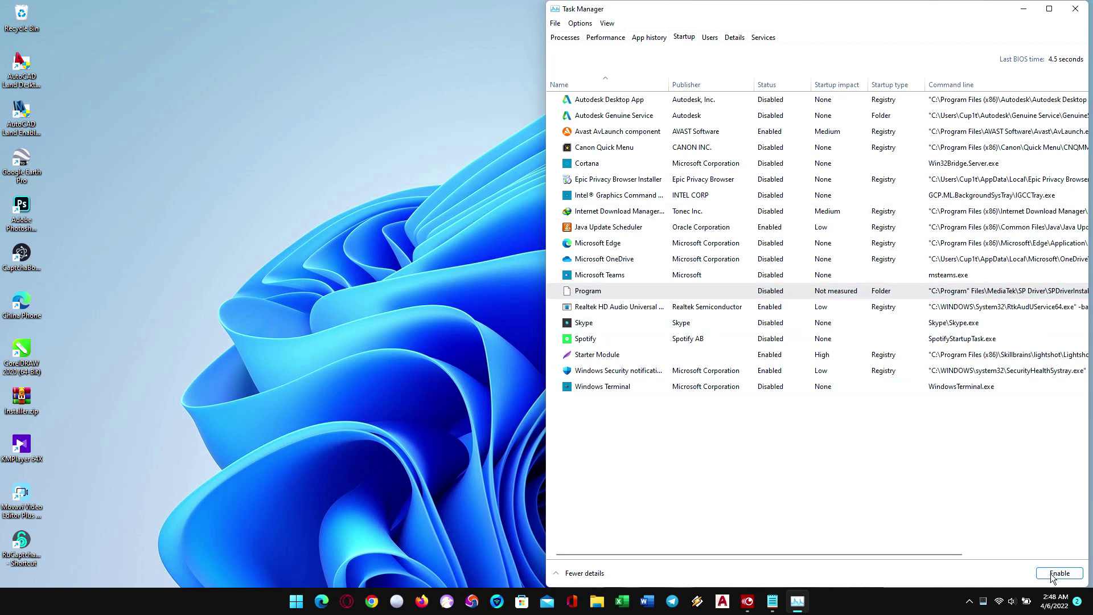
{"action": "right_click", "coordinate": [775, 311]}
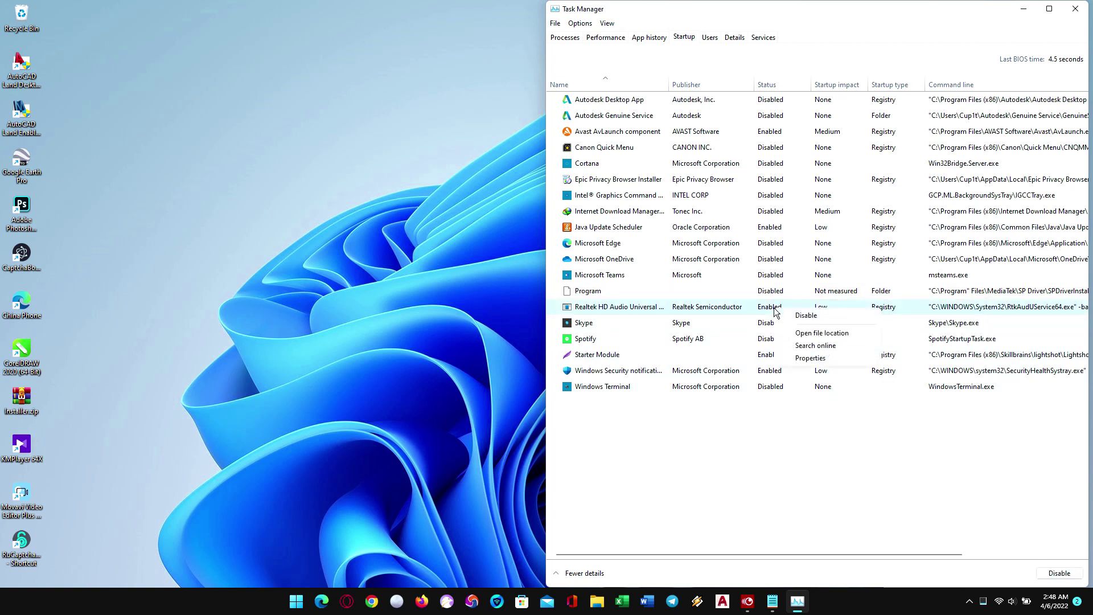
{"action": "left_click", "coordinate": [788, 316]}
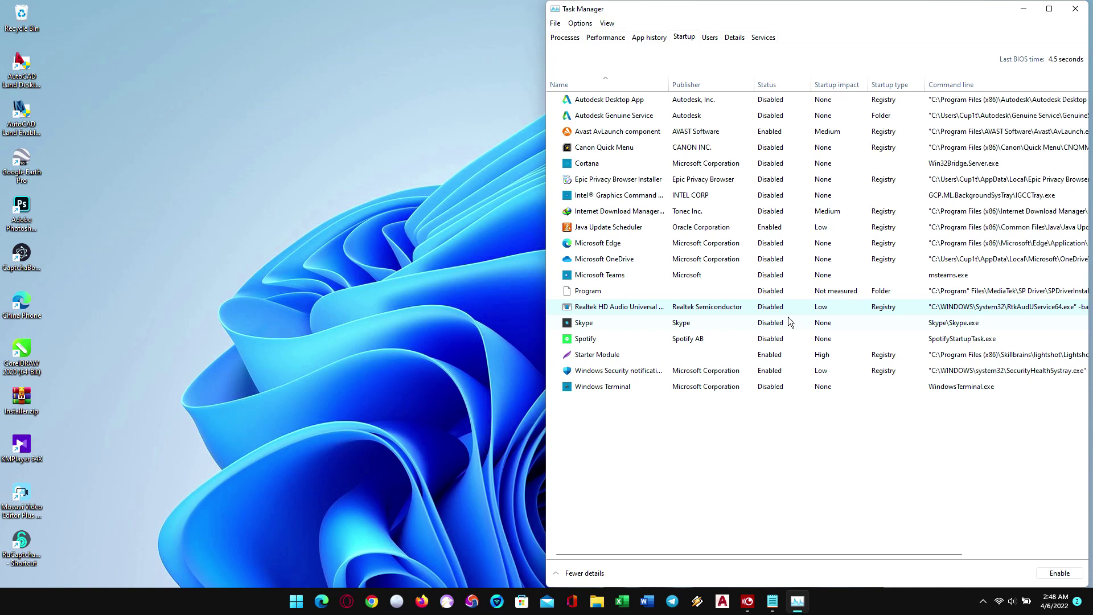
{"action": "left_click", "coordinate": [1069, 16]}
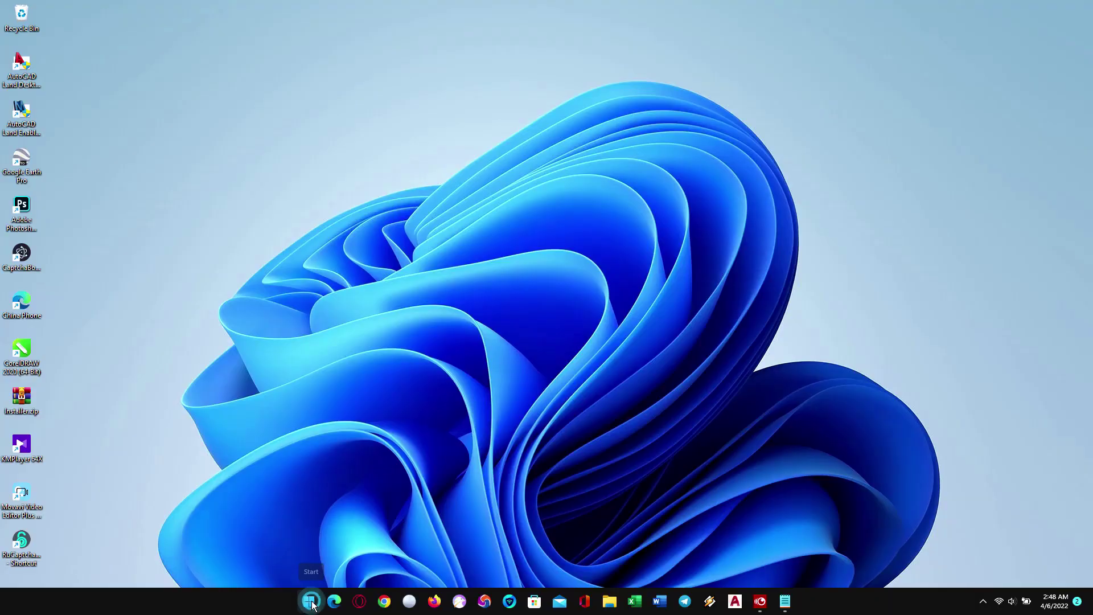
Open the Colors page of the Personalization settings
{"action": "left_click", "coordinate": [311, 602]}
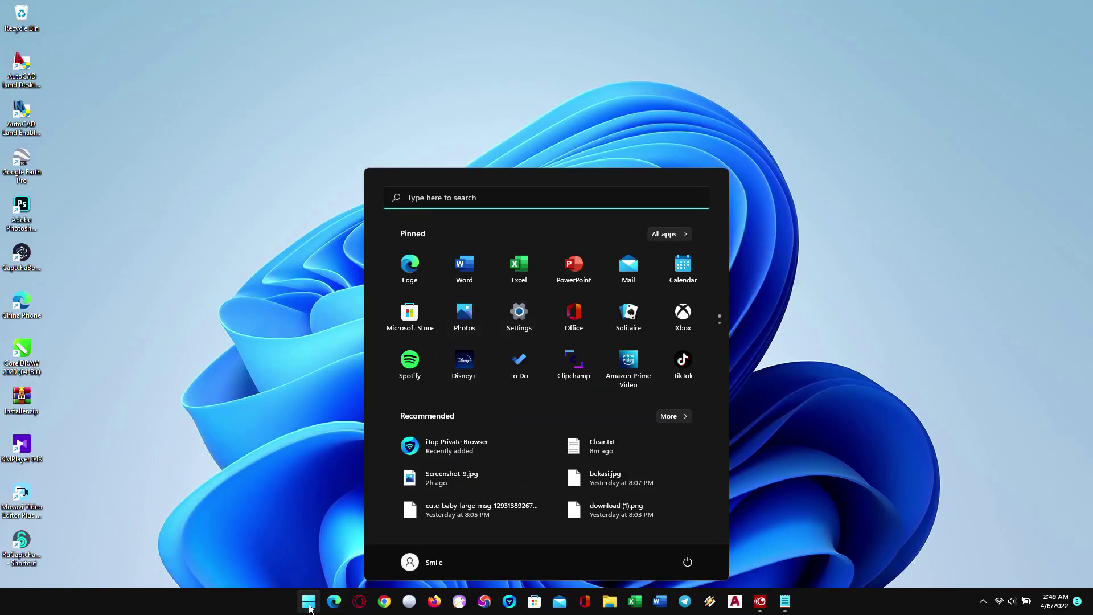
{"action": "right_click", "coordinate": [311, 607]}
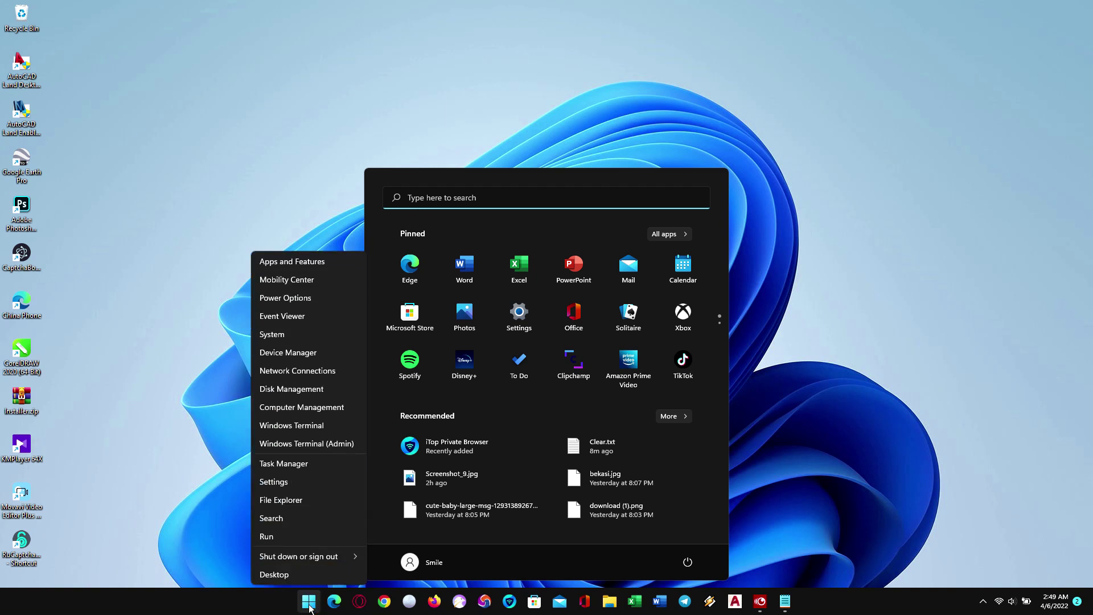
{"action": "left_click", "coordinate": [310, 608]}
{"action": "left_click", "coordinate": [310, 608]}
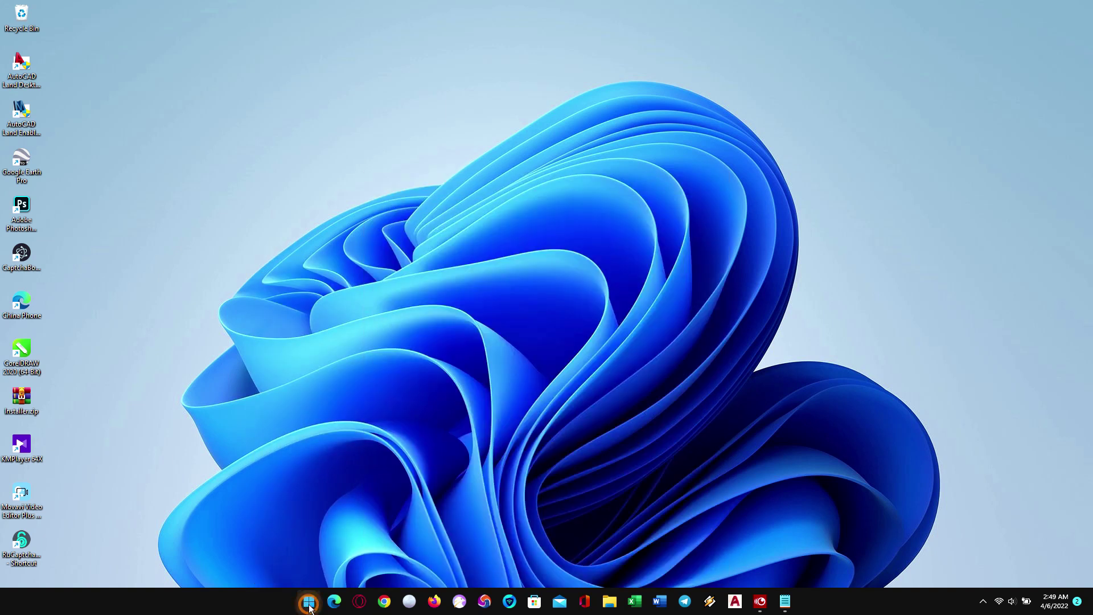
{"action": "right_click", "coordinate": [310, 608]}
{"action": "left_click", "coordinate": [276, 482]}
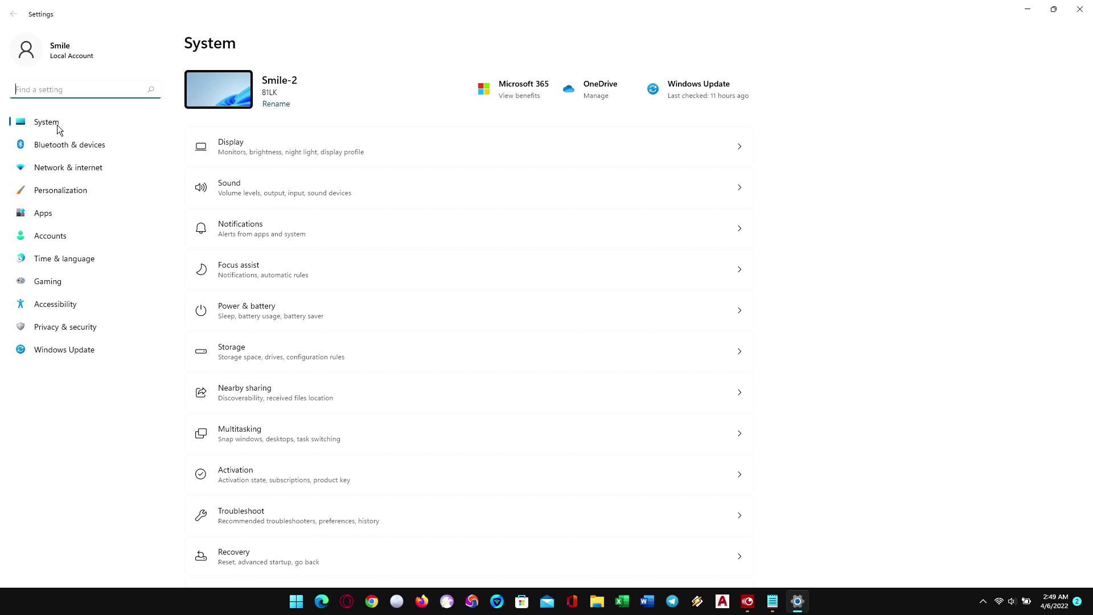
{"action": "left_click", "coordinate": [60, 194]}
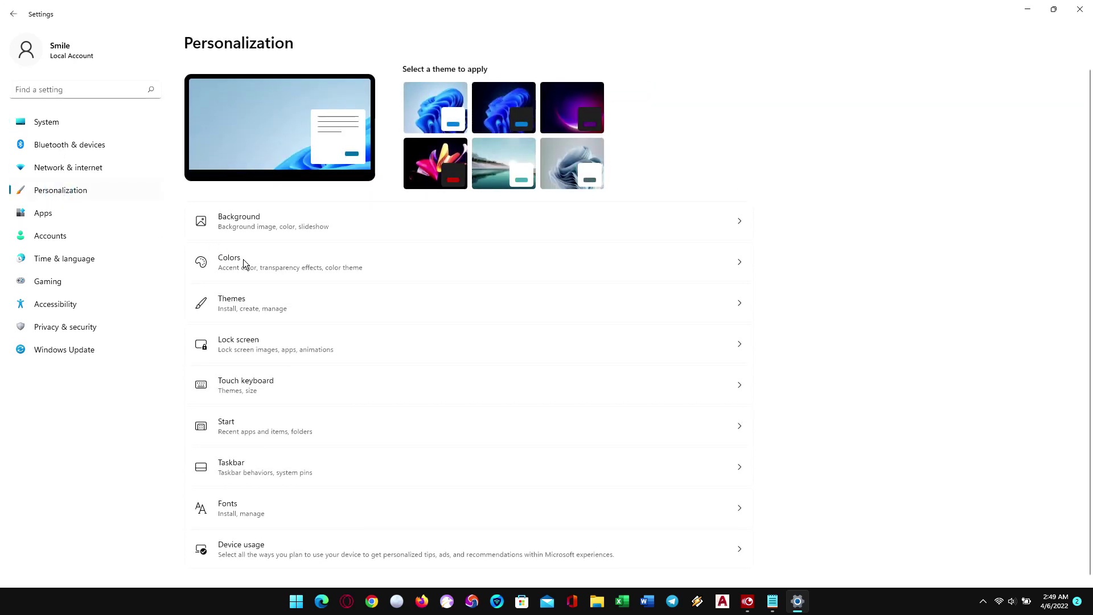
{"action": "left_click", "coordinate": [244, 260]}
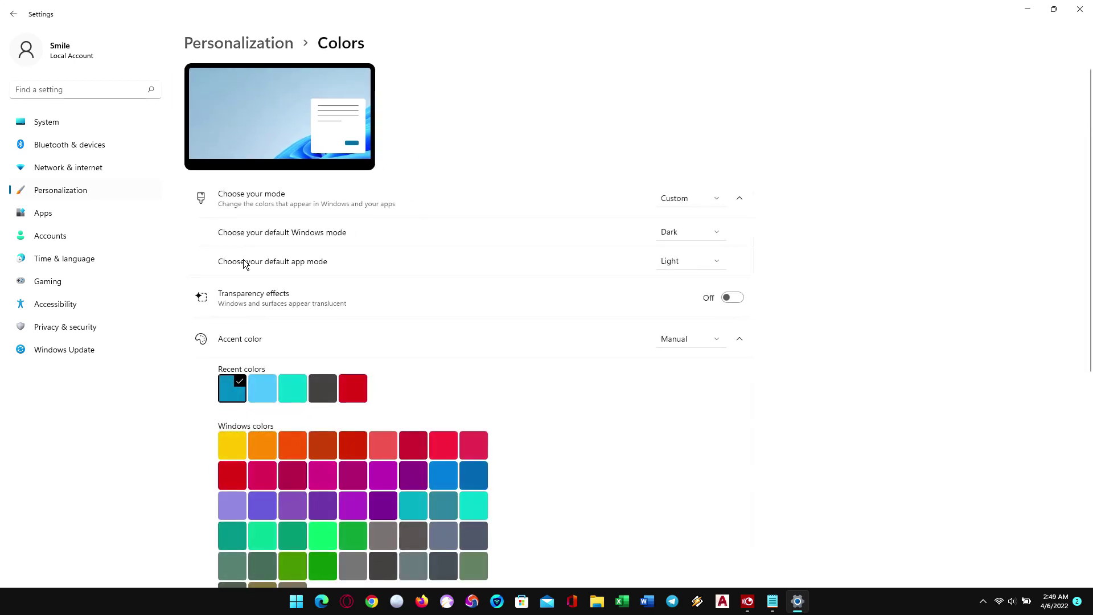
Toggle transparency effects on and back off, look through the remaining color options, and close Settings
{"action": "left_click", "coordinate": [733, 300]}
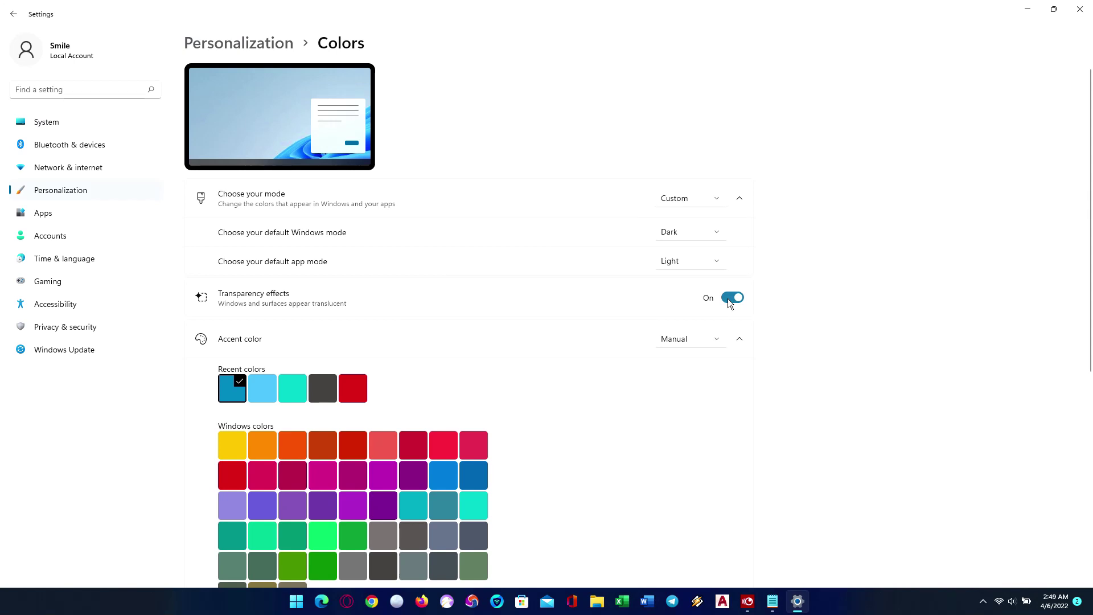
{"action": "left_click", "coordinate": [728, 300]}
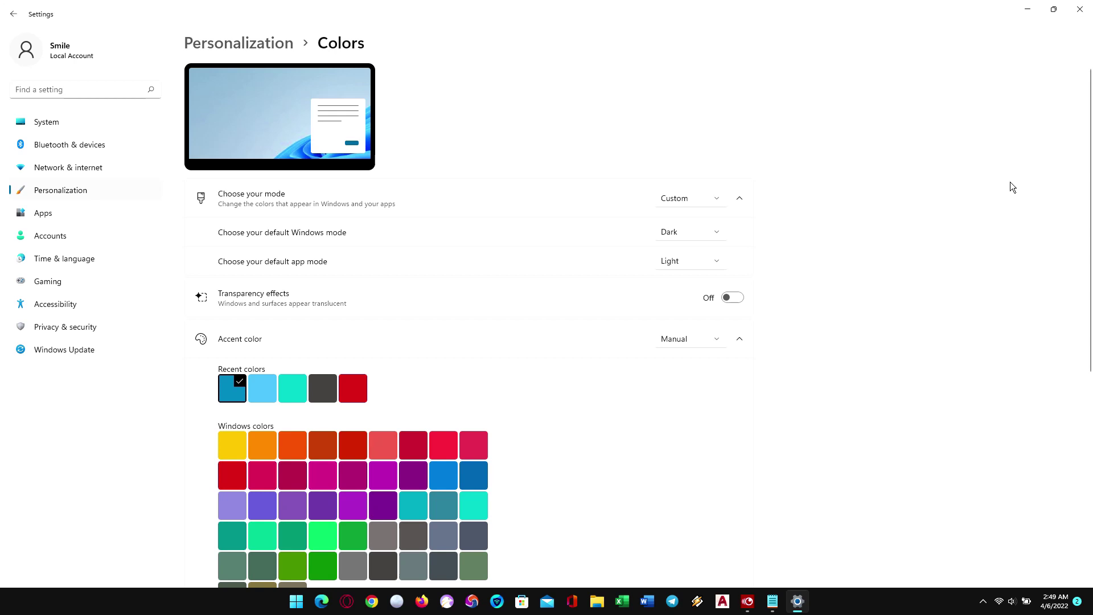
{"action": "scroll", "coordinate": [1009, 182], "scroll_direction": "down", "scroll_amount": 5}
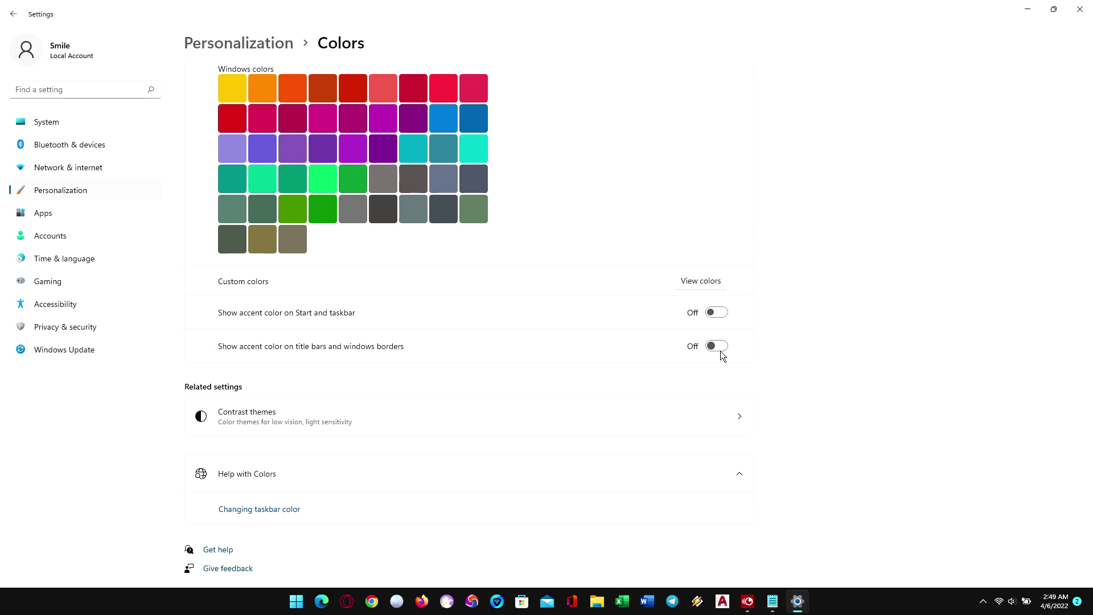
{"action": "scroll", "coordinate": [722, 357], "scroll_direction": "up", "scroll_amount": 5}
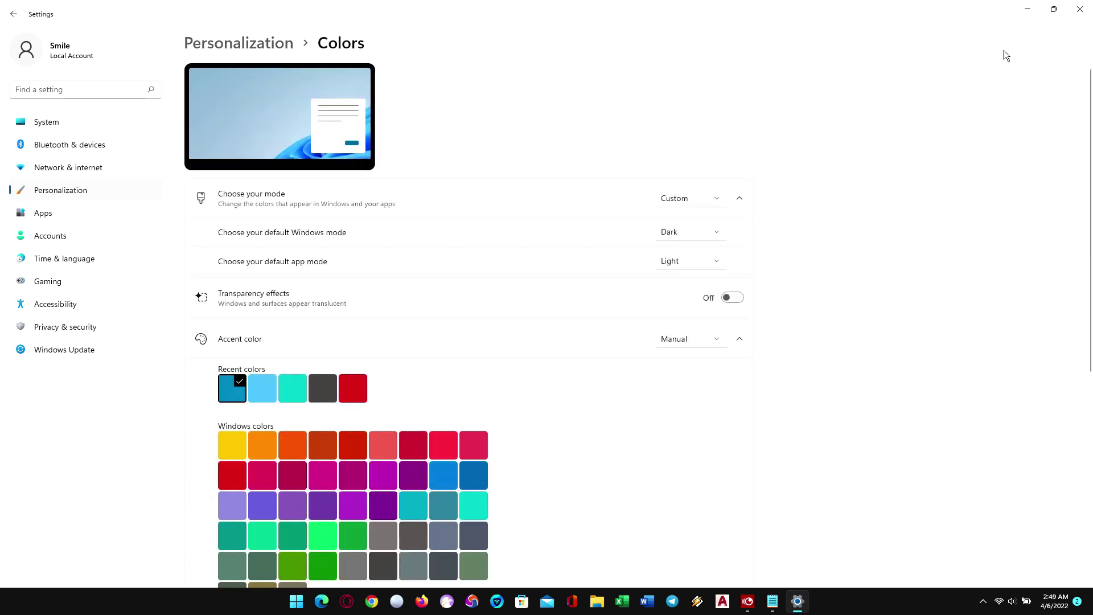
{"action": "left_click", "coordinate": [1077, 16]}
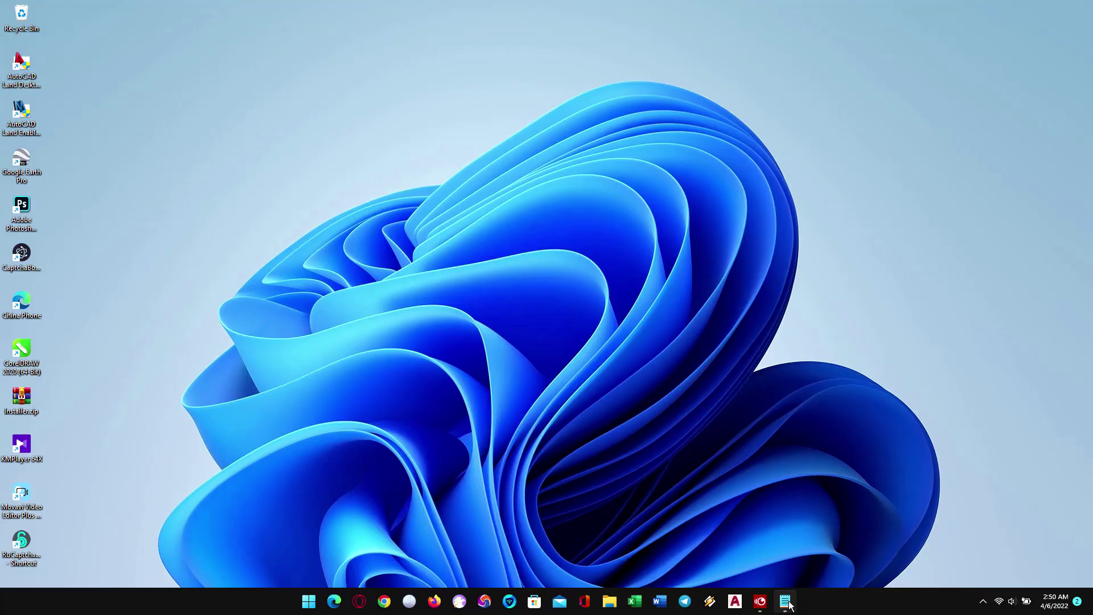
Consult the Clear.txt checklist and review the recent-item options in the Start personalization settings, closing both windows
{"action": "left_click", "coordinate": [786, 601]}
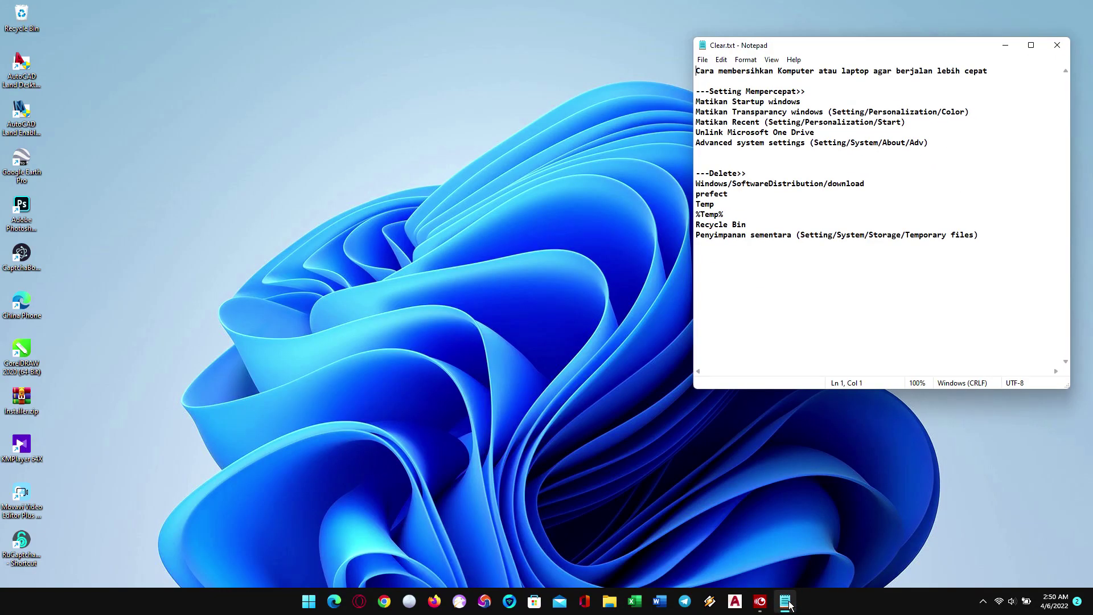
{"action": "left_click", "coordinate": [786, 602]}
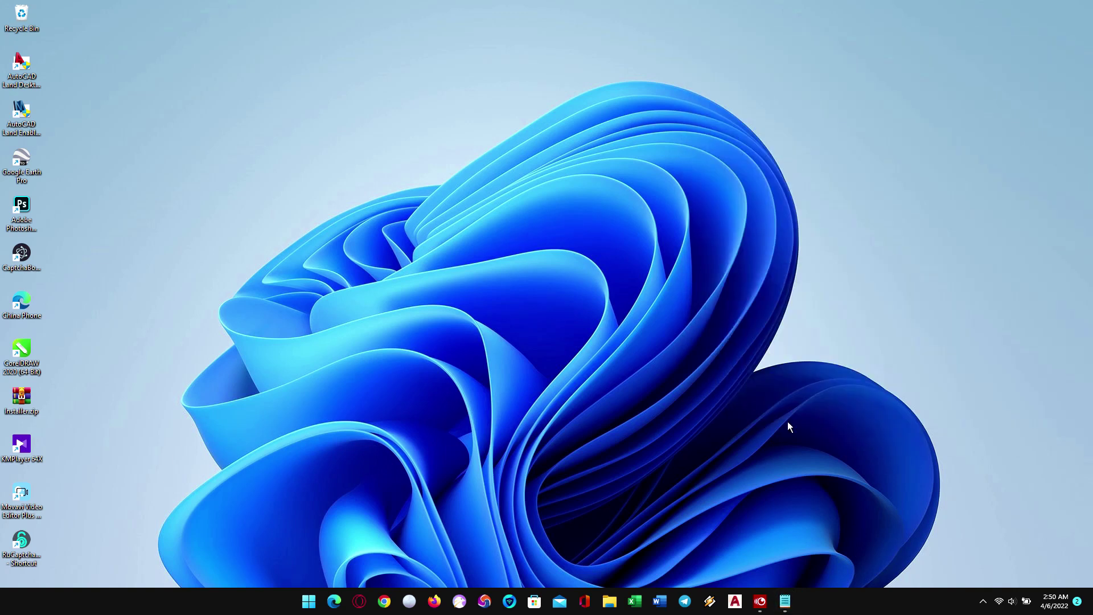
{"action": "right_click", "coordinate": [312, 607]}
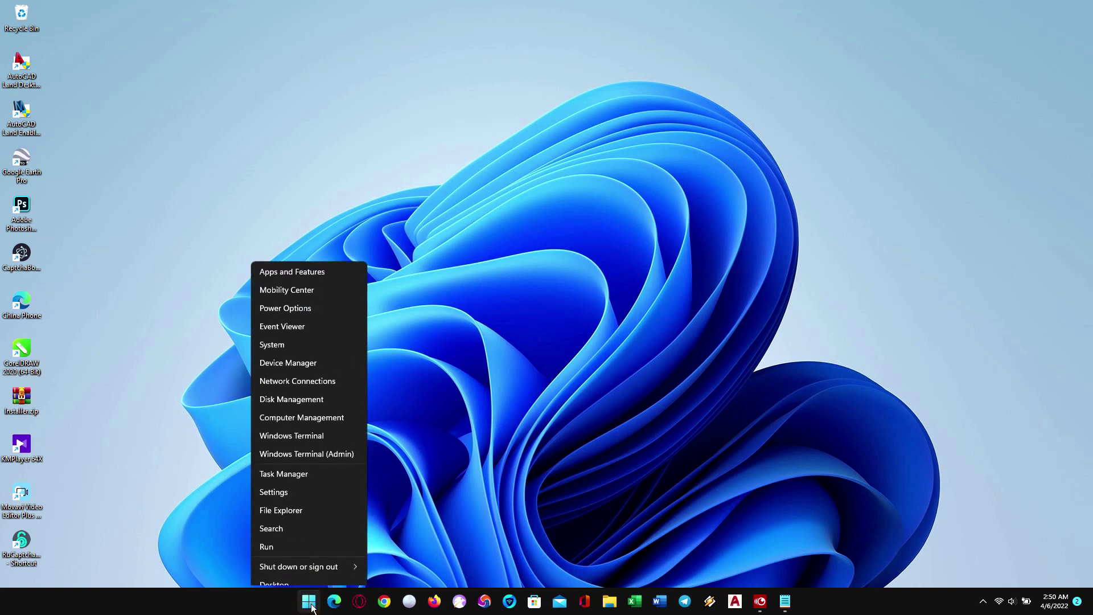
{"action": "left_click", "coordinate": [284, 482]}
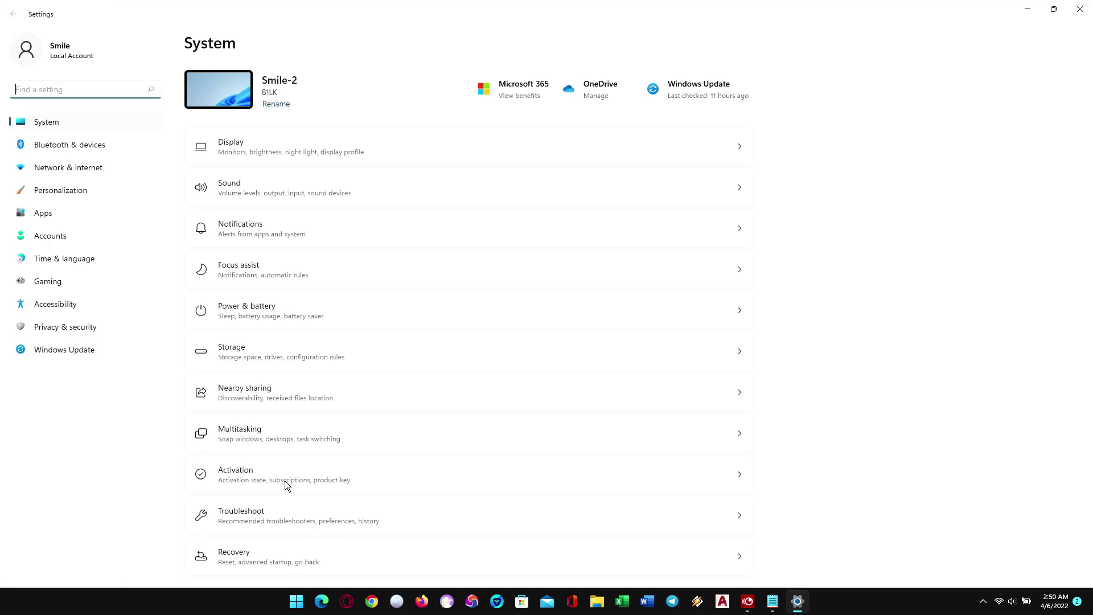
{"action": "left_click", "coordinate": [68, 190]}
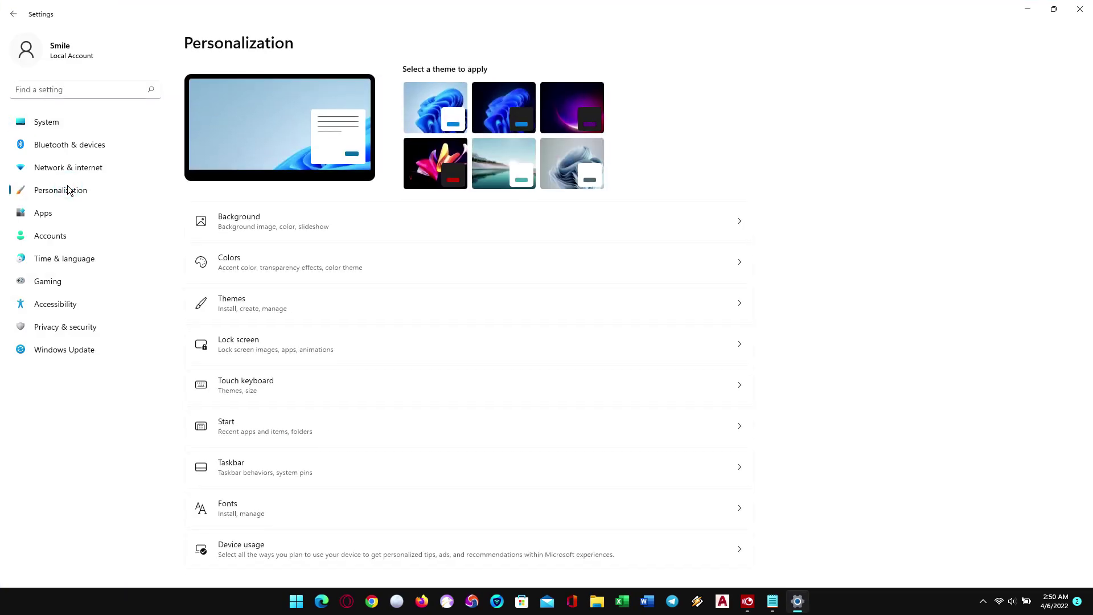
{"action": "left_click", "coordinate": [304, 431]}
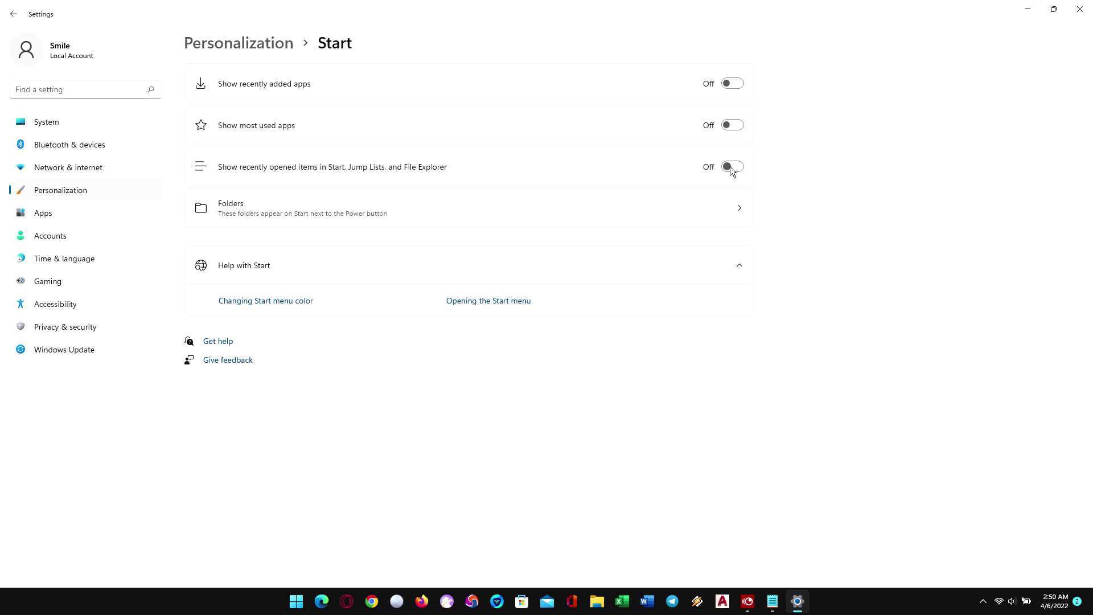
{"action": "left_click", "coordinate": [1077, 14]}
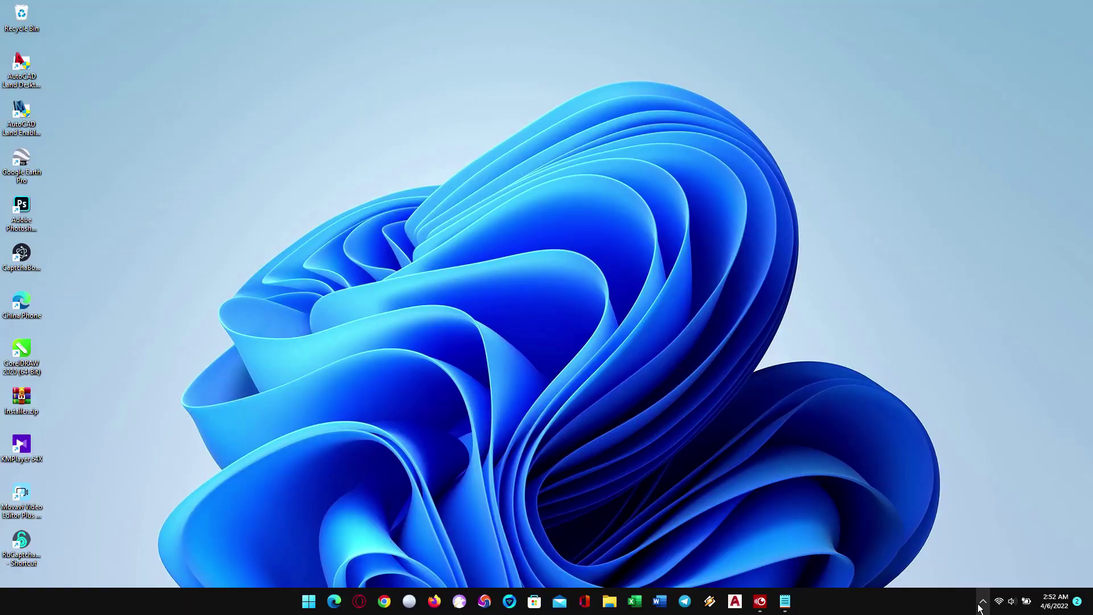
Unlink the OneDrive account from this PC through the OneDrive settings and confirm the unlinking
{"action": "left_click", "coordinate": [983, 601]}
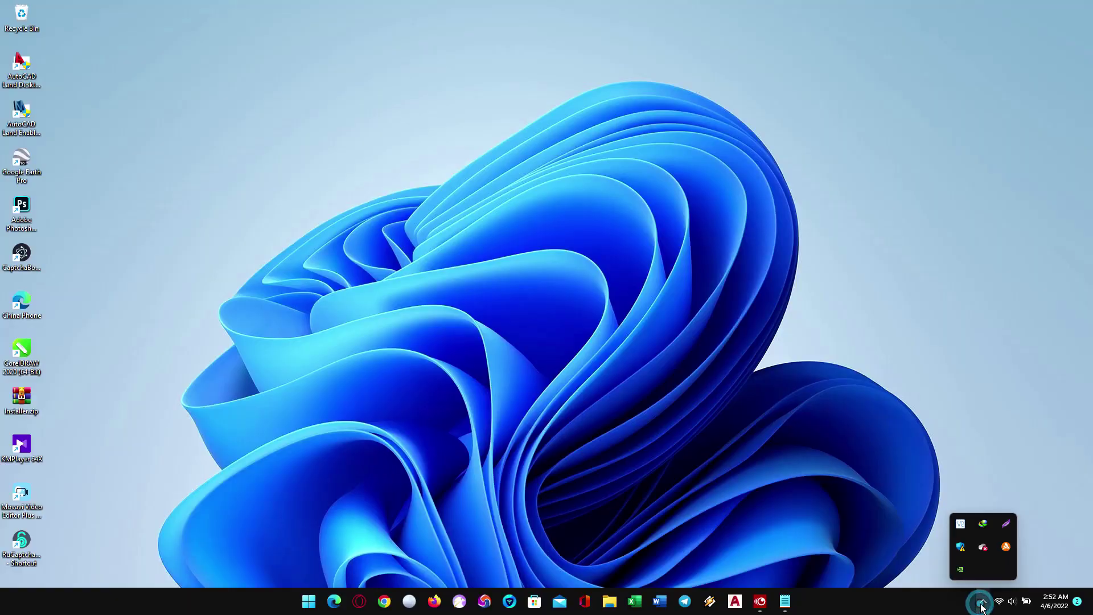
{"action": "left_click", "coordinate": [986, 555]}
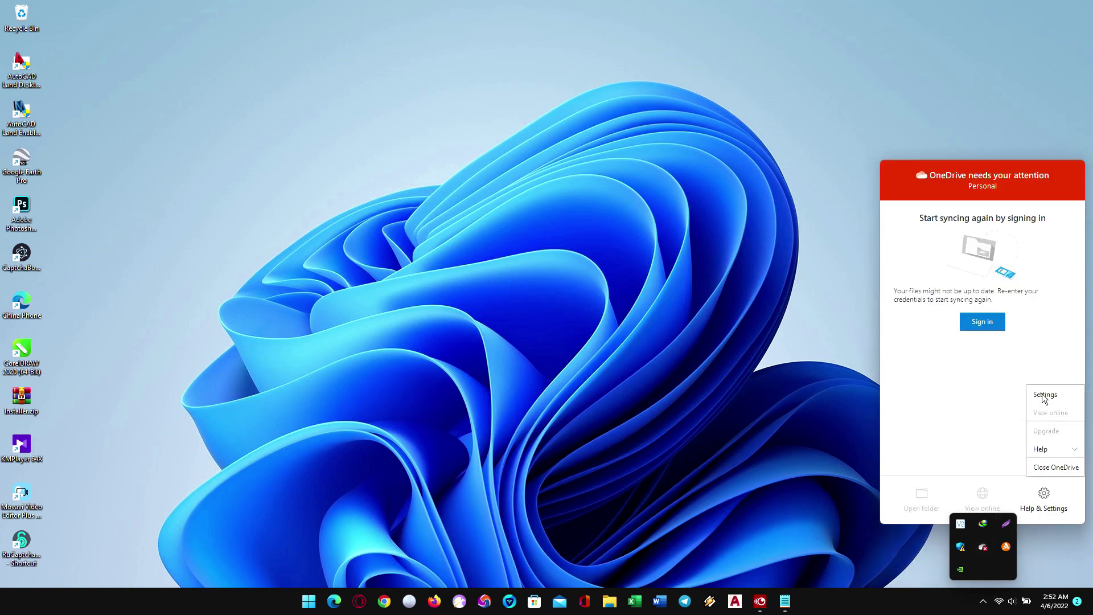
{"action": "left_click", "coordinate": [1044, 395]}
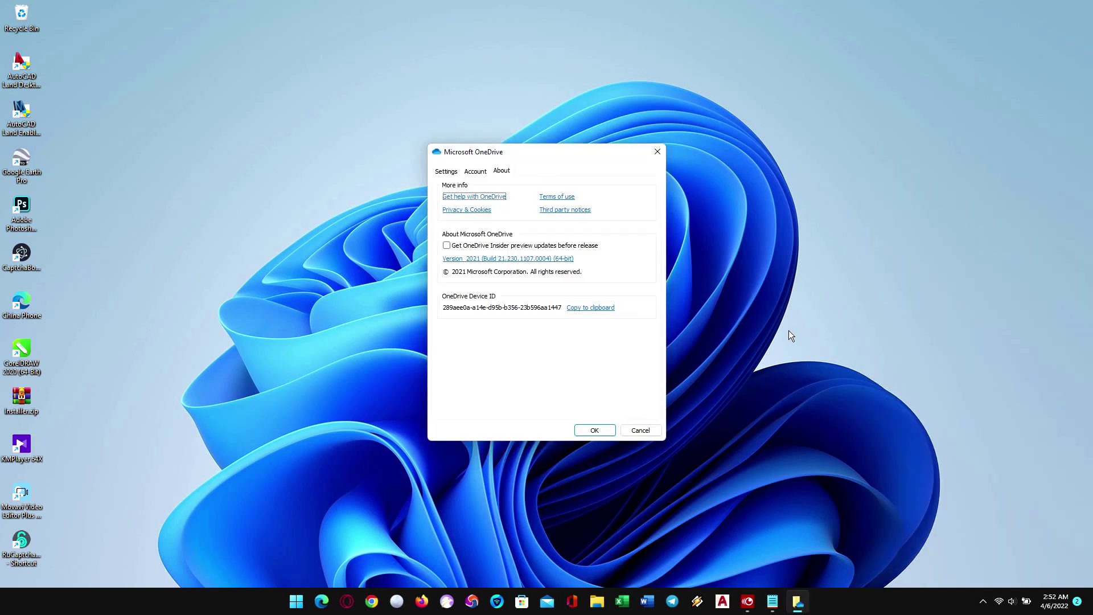
{"action": "left_click", "coordinate": [475, 171]}
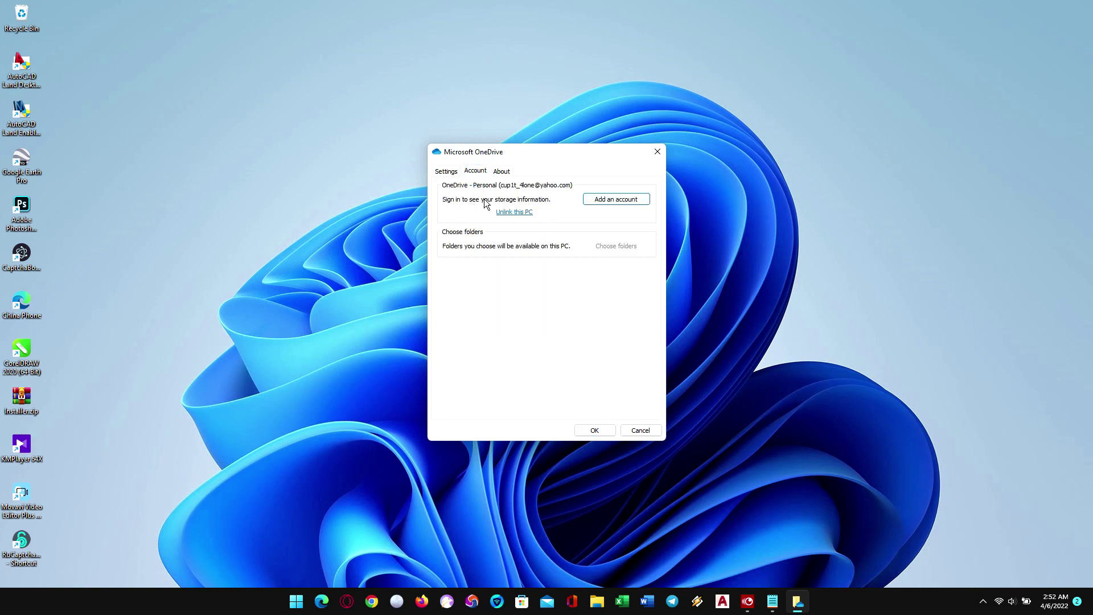
{"action": "left_click", "coordinate": [522, 215]}
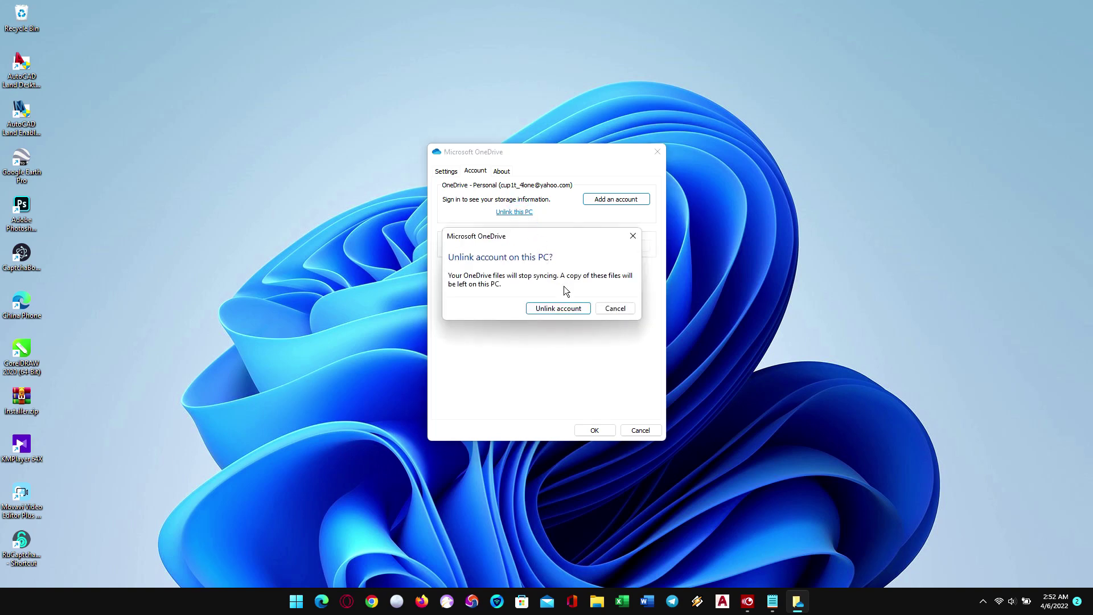
{"action": "left_click", "coordinate": [572, 309]}
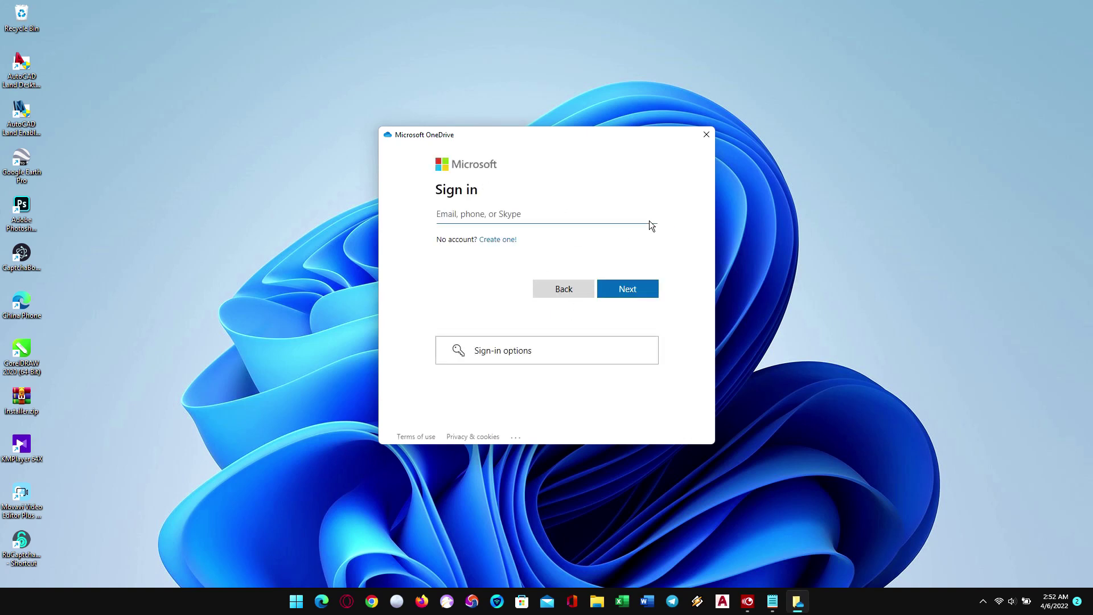
Try to close the OneDrive sign-in and setup window
{"action": "left_click", "coordinate": [705, 135]}
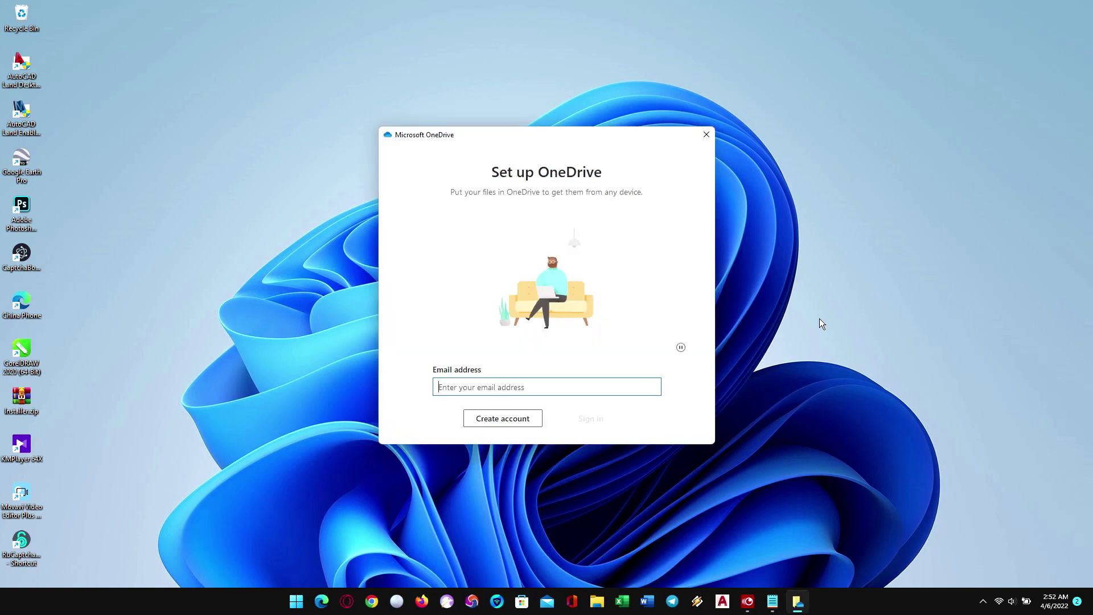
{"action": "left_click", "coordinate": [704, 136]}
{"action": "left_click", "coordinate": [713, 137]}
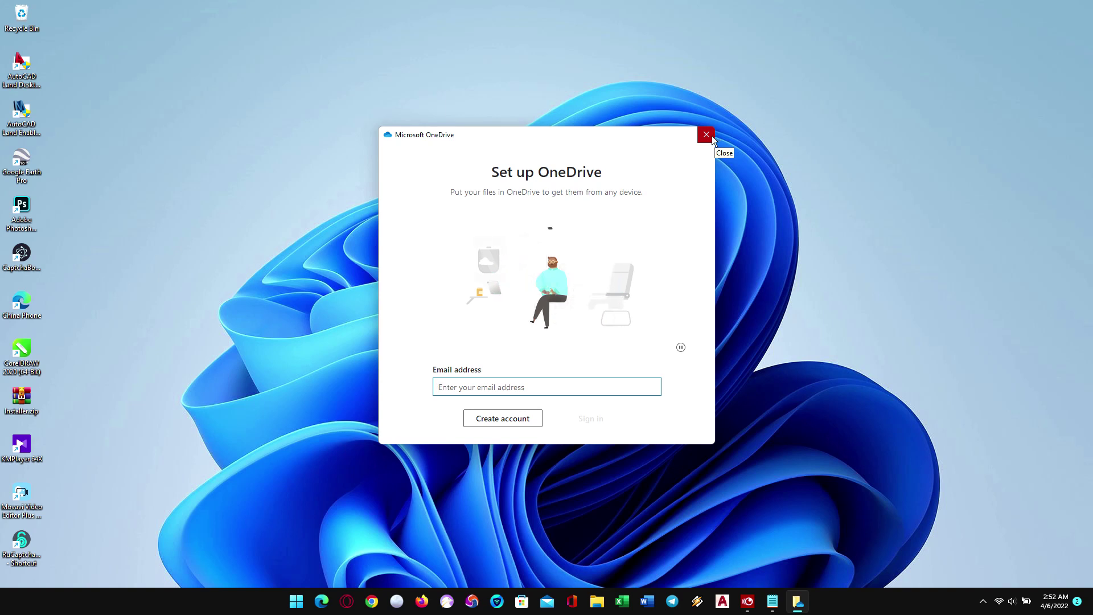
End the Microsoft OneDrive task in Task Manager to shut its setup window, and close Task Manager
{"action": "right_click", "coordinate": [301, 604]}
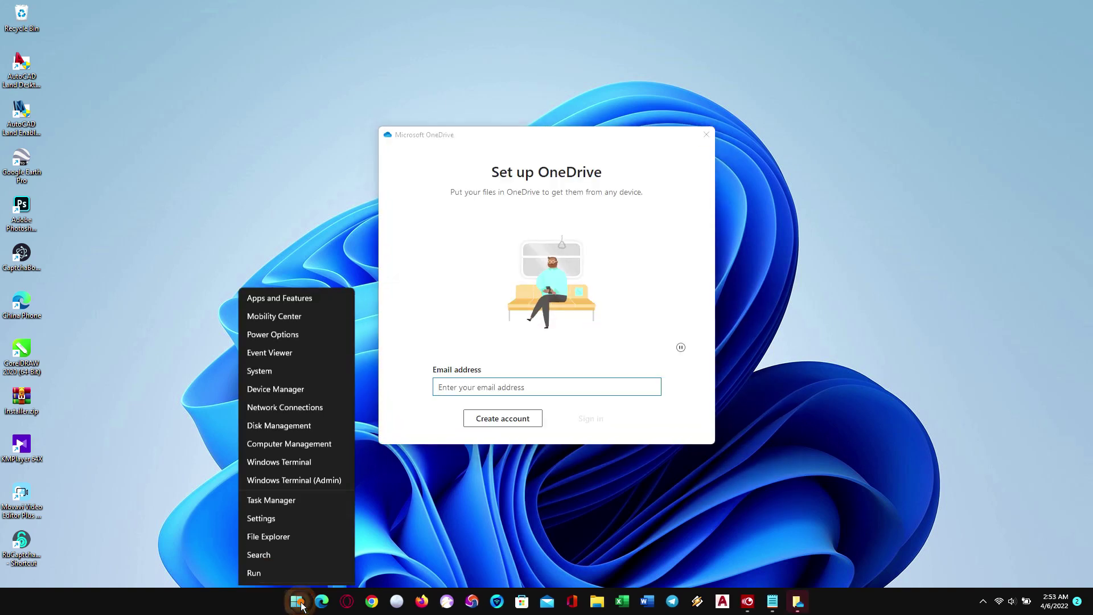
{"action": "left_click", "coordinate": [267, 466]}
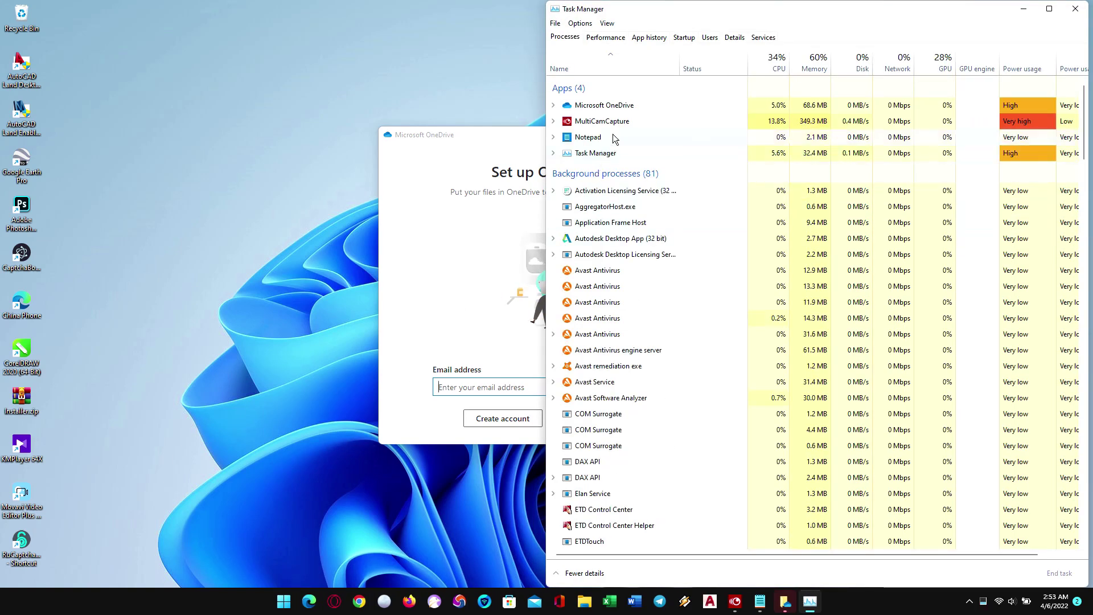
{"action": "left_click", "coordinate": [617, 107]}
{"action": "left_click", "coordinate": [555, 107]}
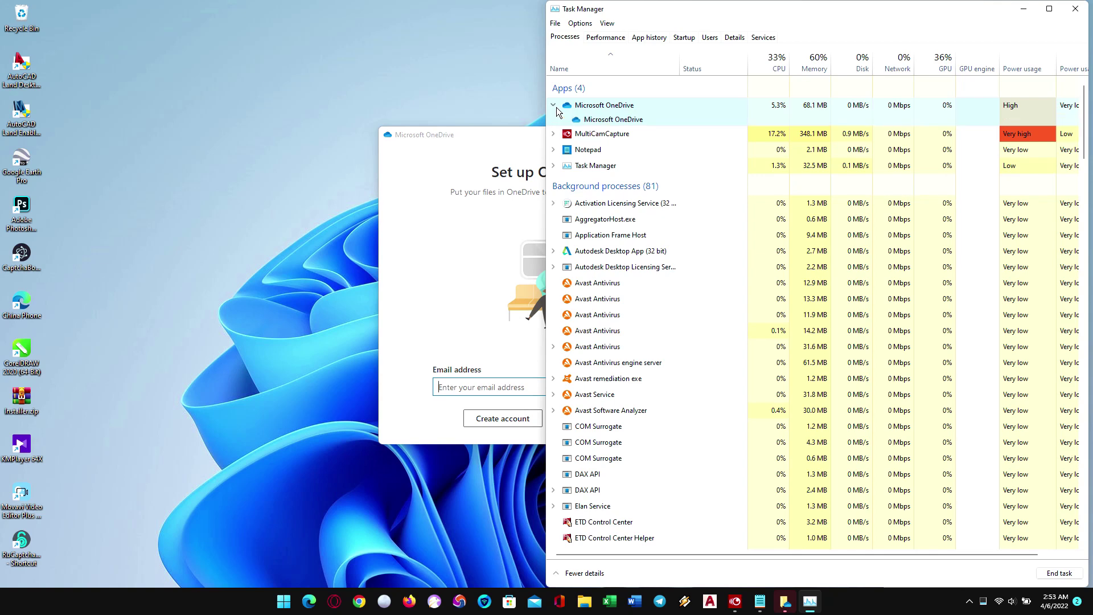
{"action": "right_click", "coordinate": [580, 111]}
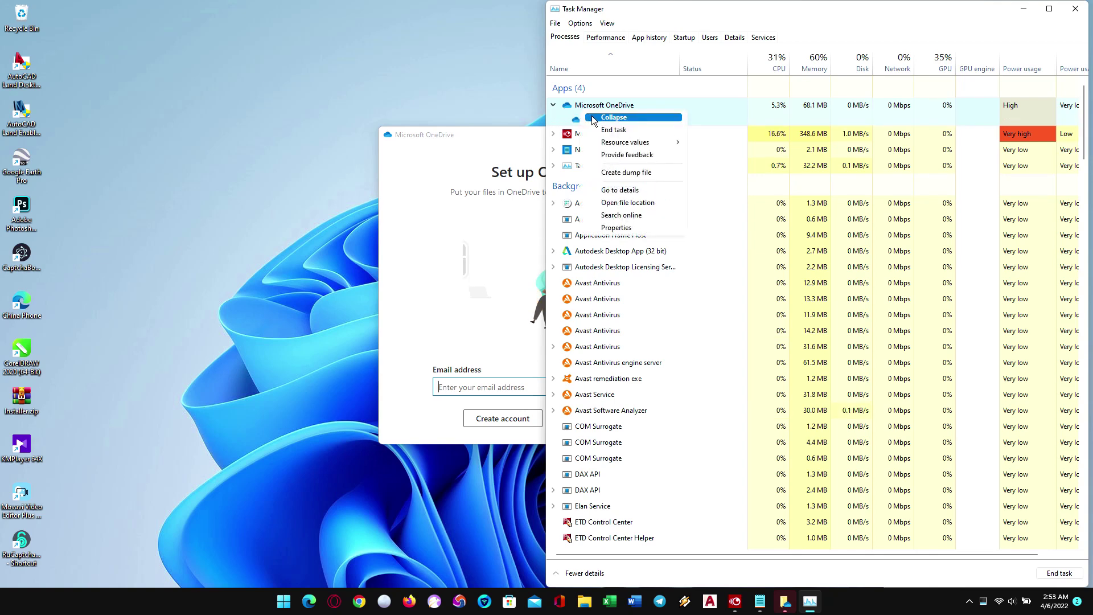
{"action": "left_click", "coordinate": [612, 129]}
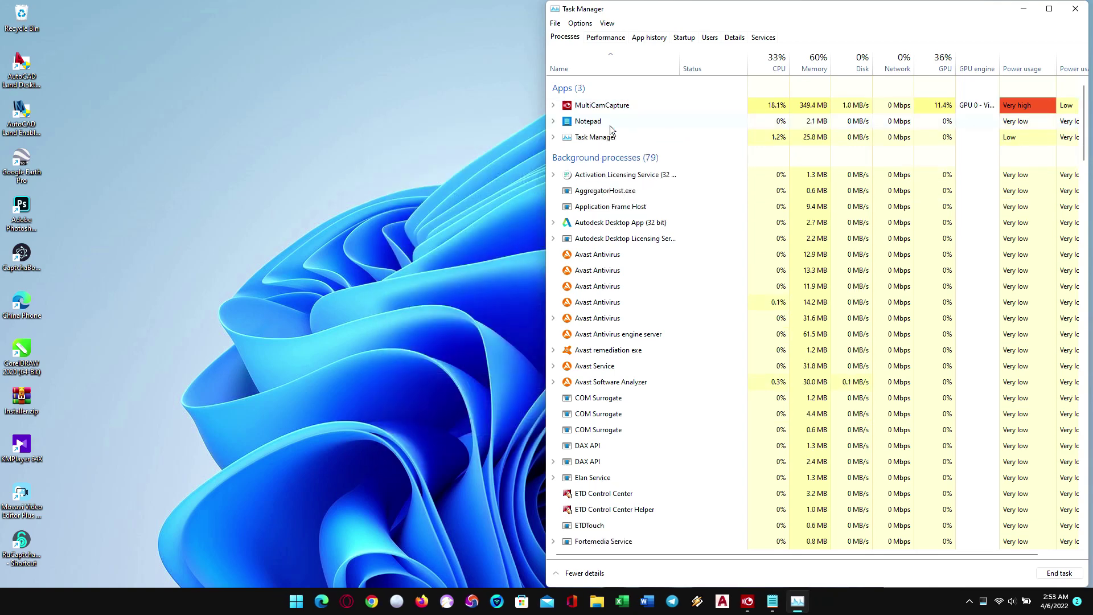
{"action": "left_click", "coordinate": [1073, 10]}
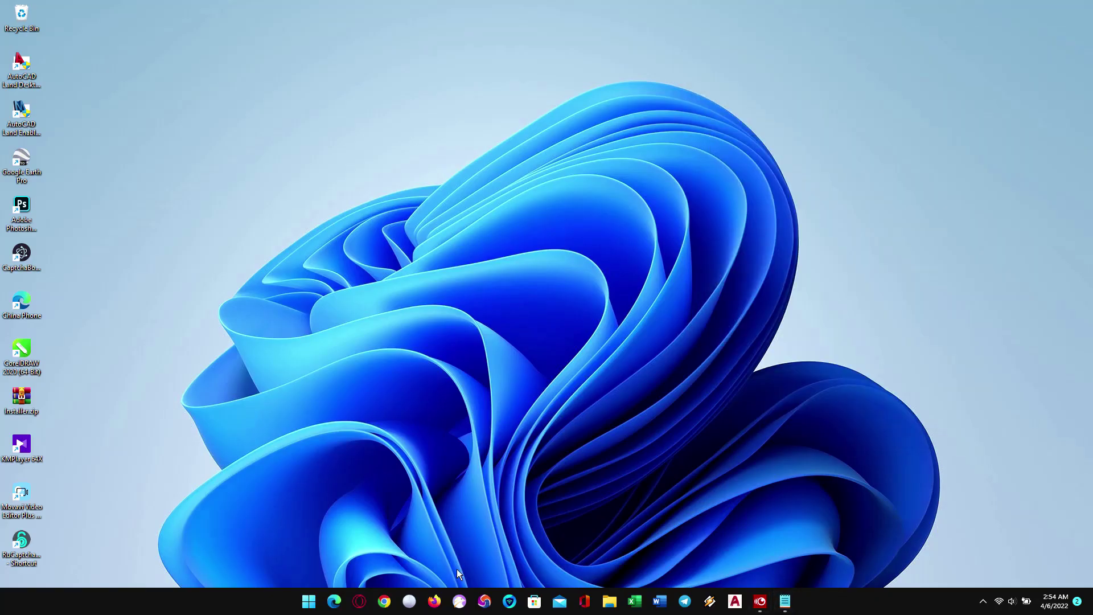
Open the Performance Options from the advanced system settings on the System About page in Settings
{"action": "right_click", "coordinate": [309, 601]}
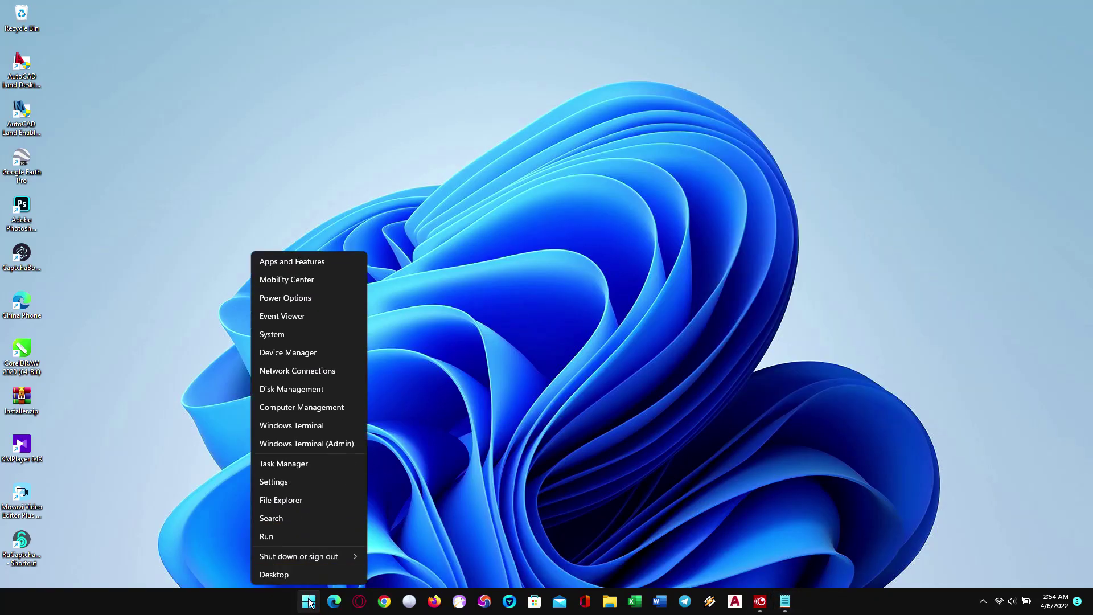
{"action": "left_click", "coordinate": [278, 481]}
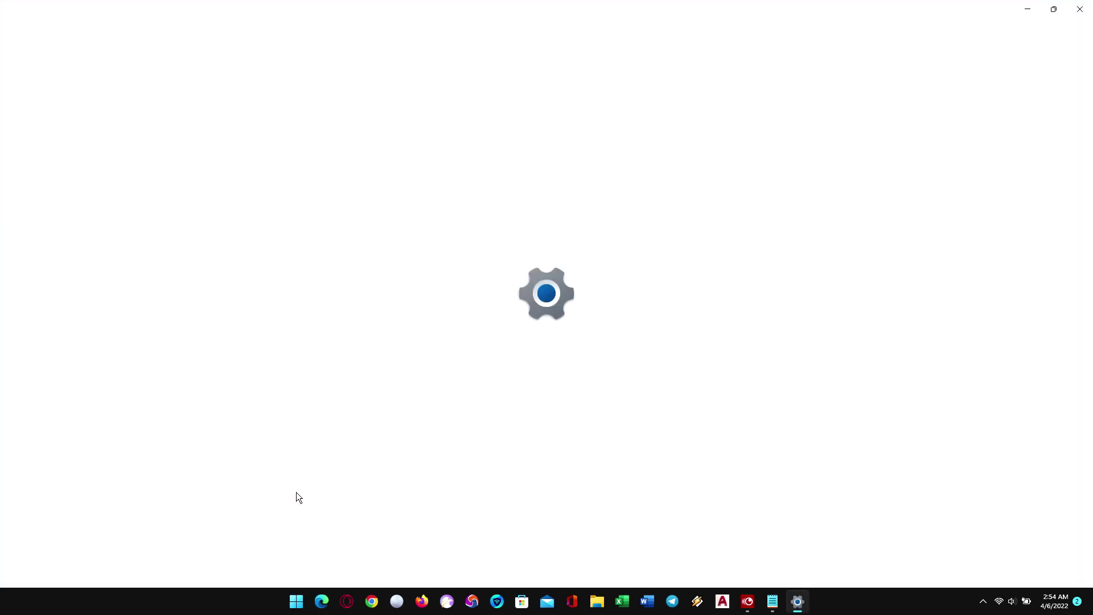
{"action": "left_click", "coordinate": [49, 124]}
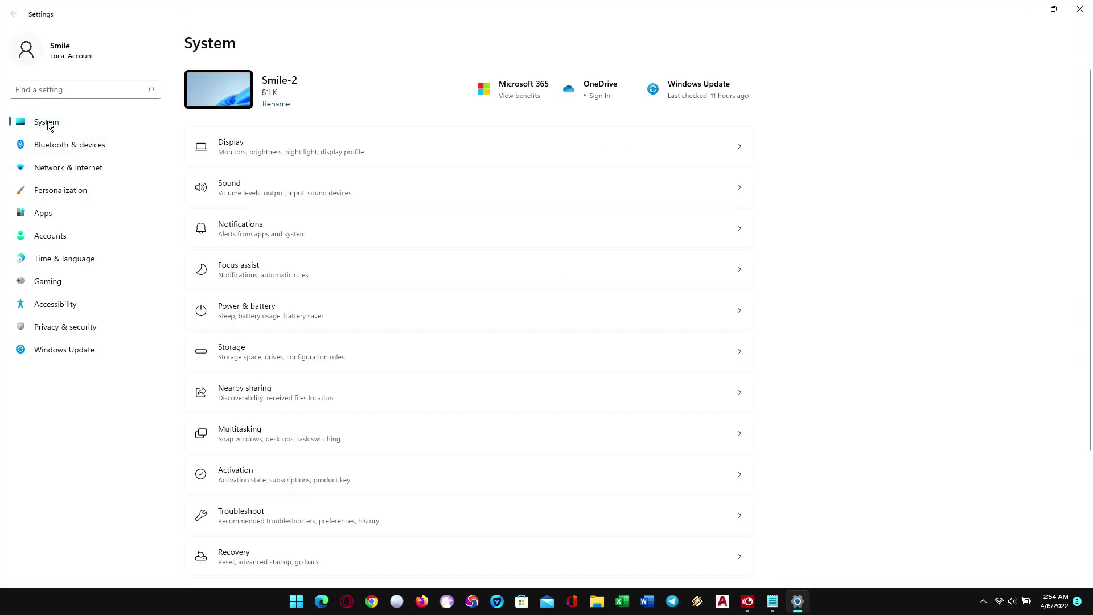
{"action": "scroll", "coordinate": [358, 377], "scroll_direction": "down", "scroll_amount": 3}
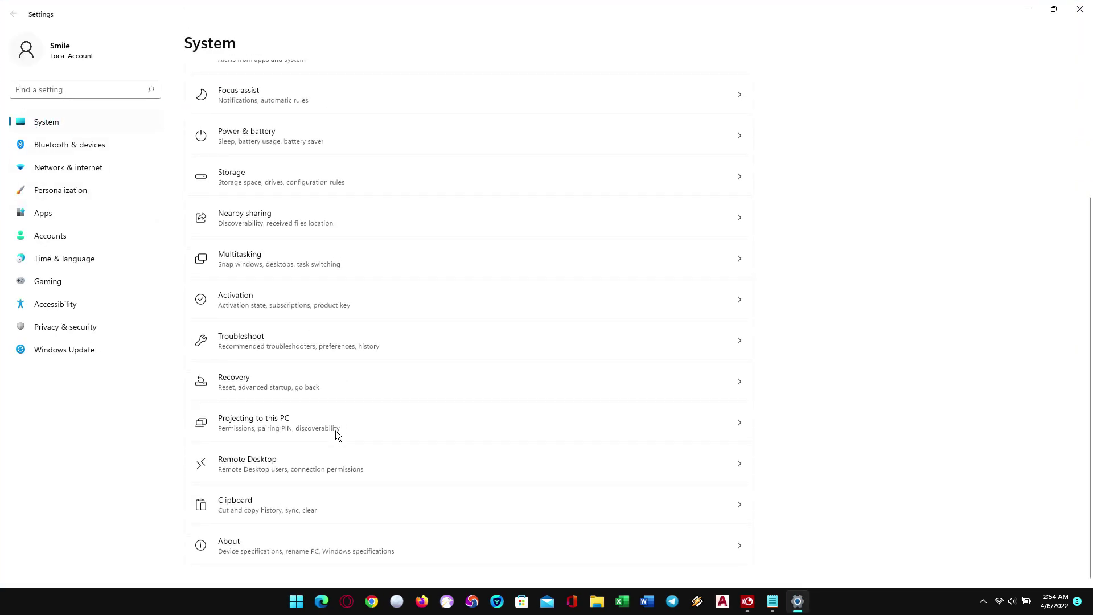
{"action": "left_click", "coordinate": [276, 542]}
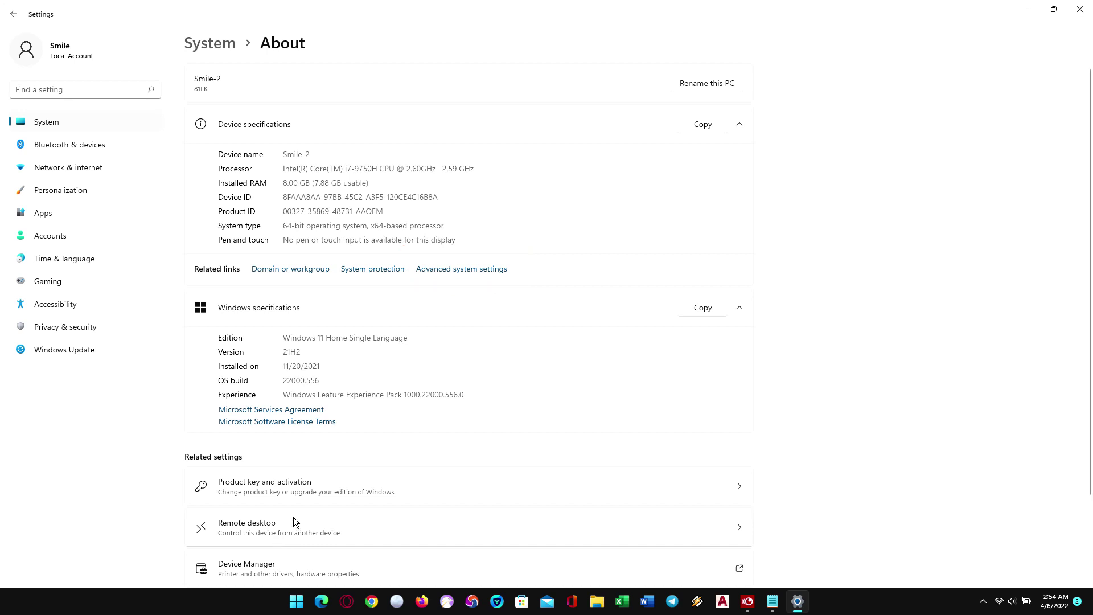
{"action": "left_click", "coordinate": [456, 272]}
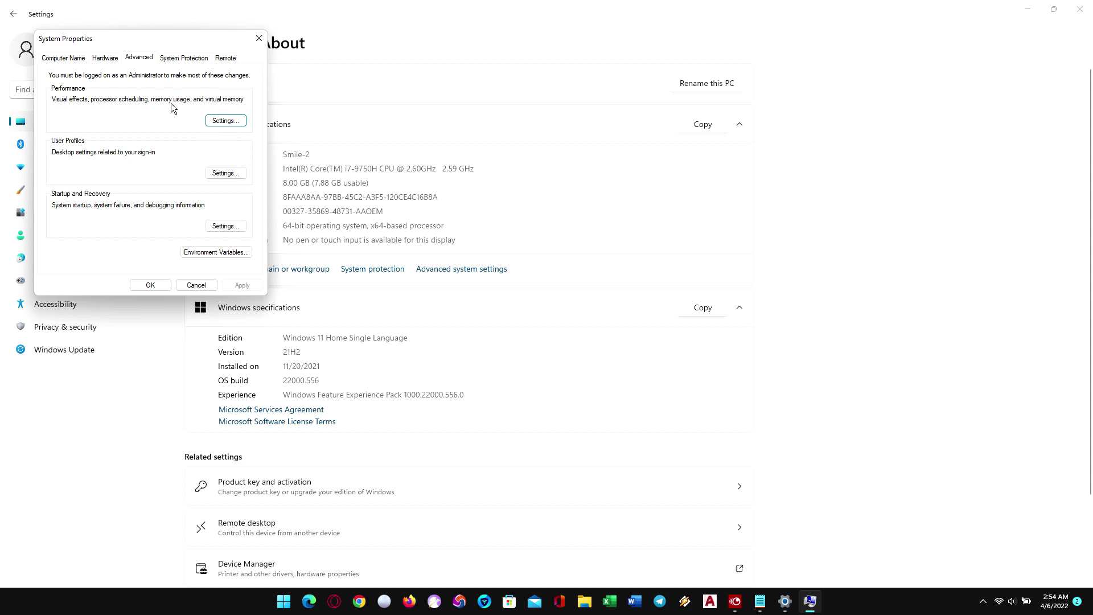
{"action": "left_click", "coordinate": [216, 122]}
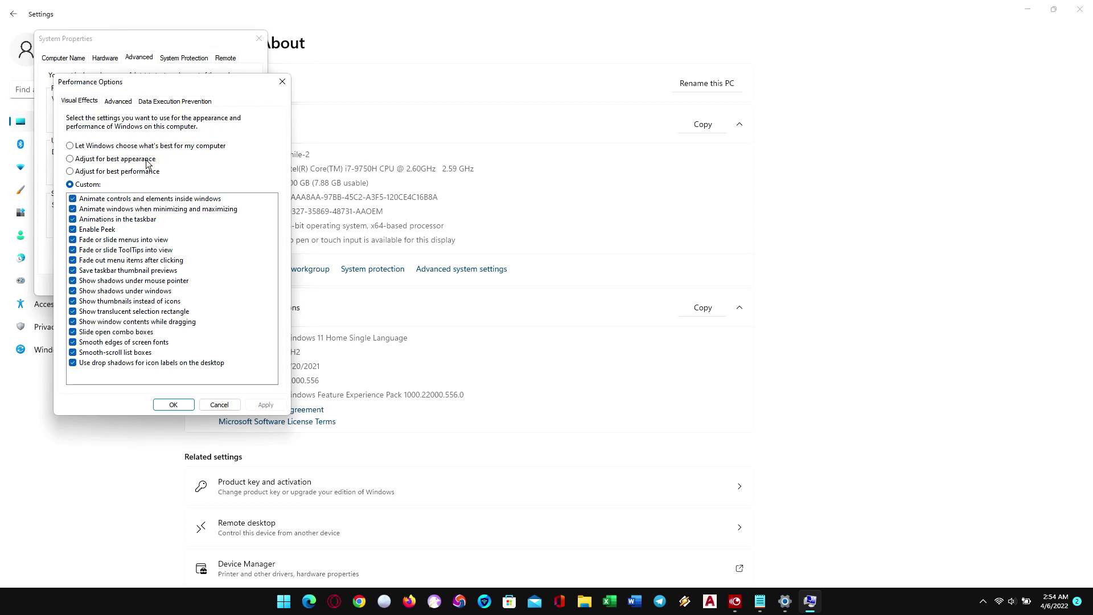
Set custom visual effects with only smooth edges of screen fonts and smooth-scroll list boxes enabled, apply them, and close all settings windows
{"action": "left_click", "coordinate": [100, 171]}
{"action": "left_click", "coordinate": [87, 184]}
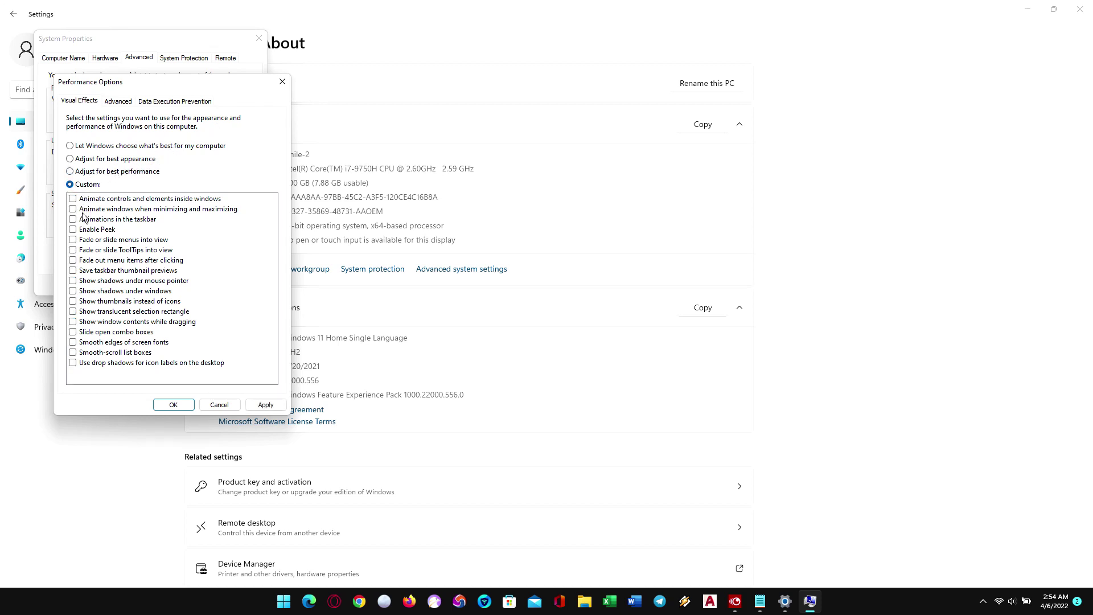
{"action": "left_click", "coordinate": [76, 345]}
{"action": "left_click", "coordinate": [76, 353]}
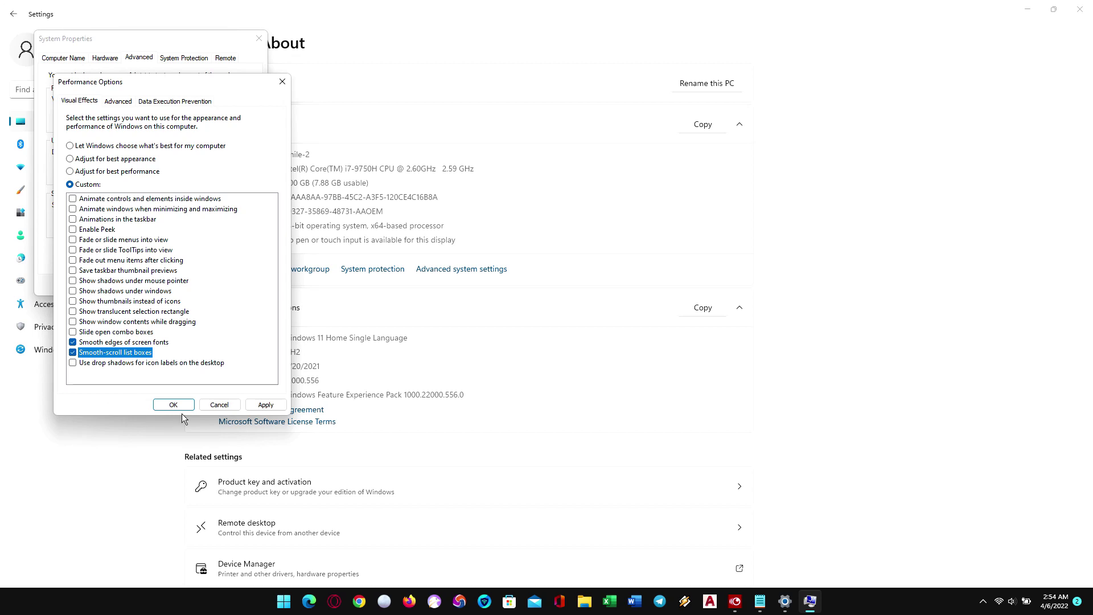
{"action": "left_click", "coordinate": [269, 407]}
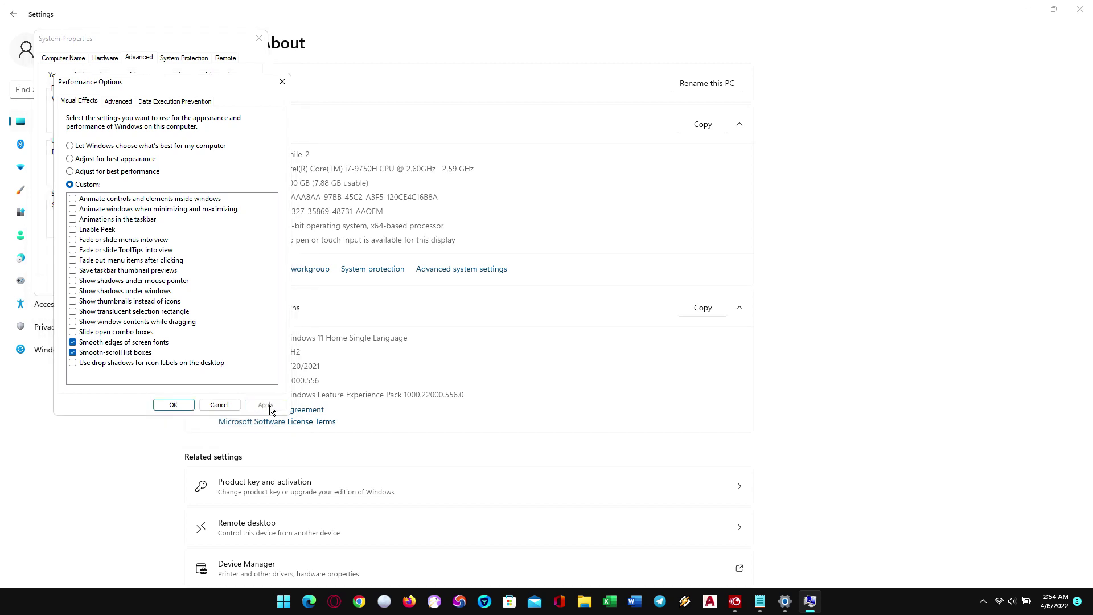
{"action": "left_click", "coordinate": [186, 407]}
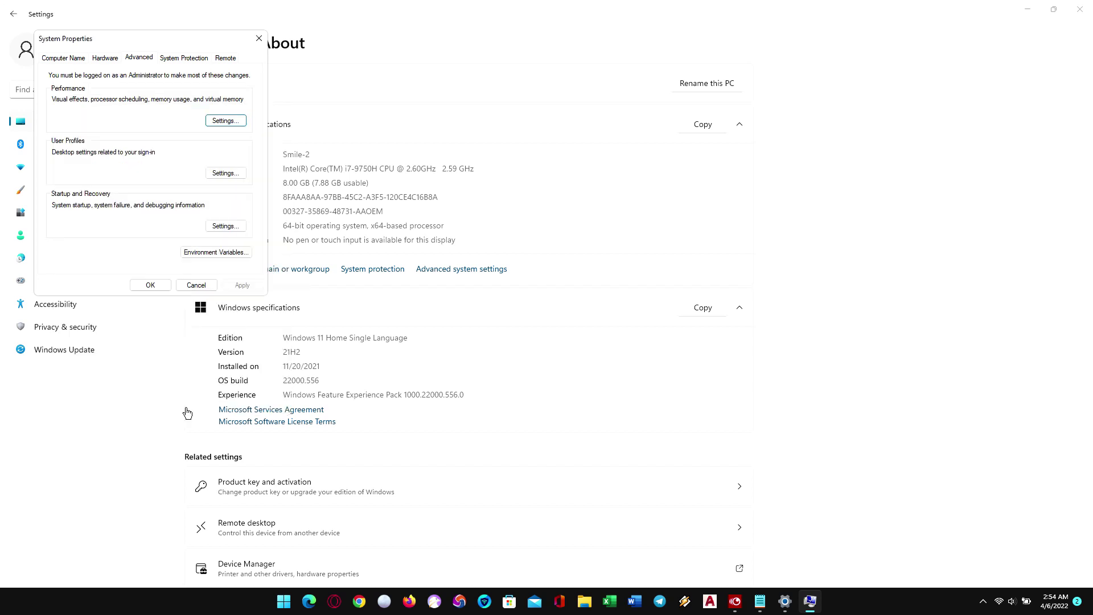
{"action": "left_click", "coordinate": [161, 285]}
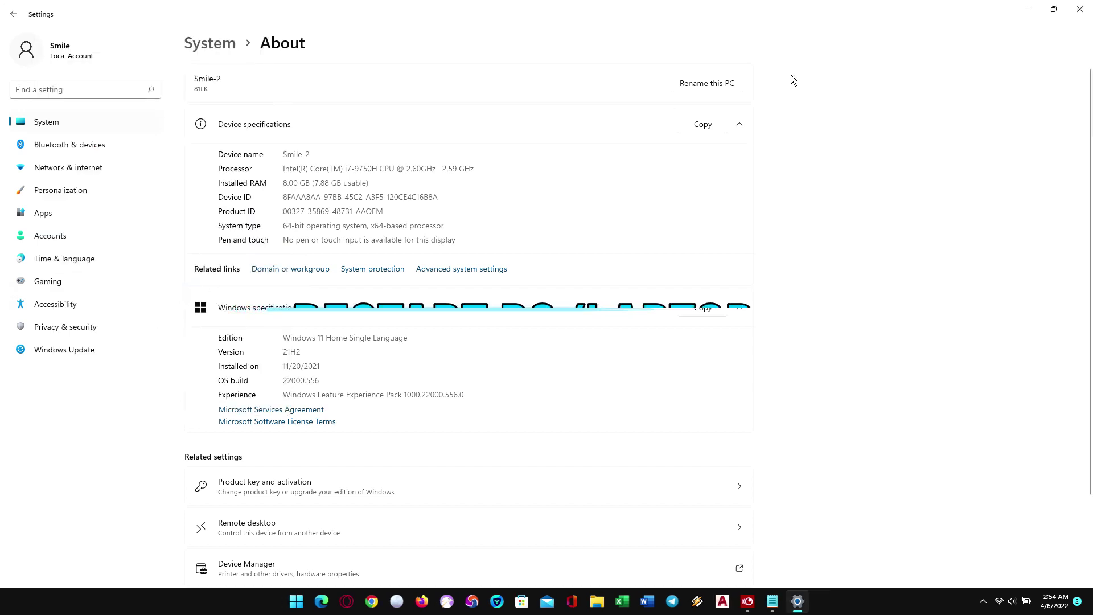
{"action": "left_click", "coordinate": [1077, 16]}
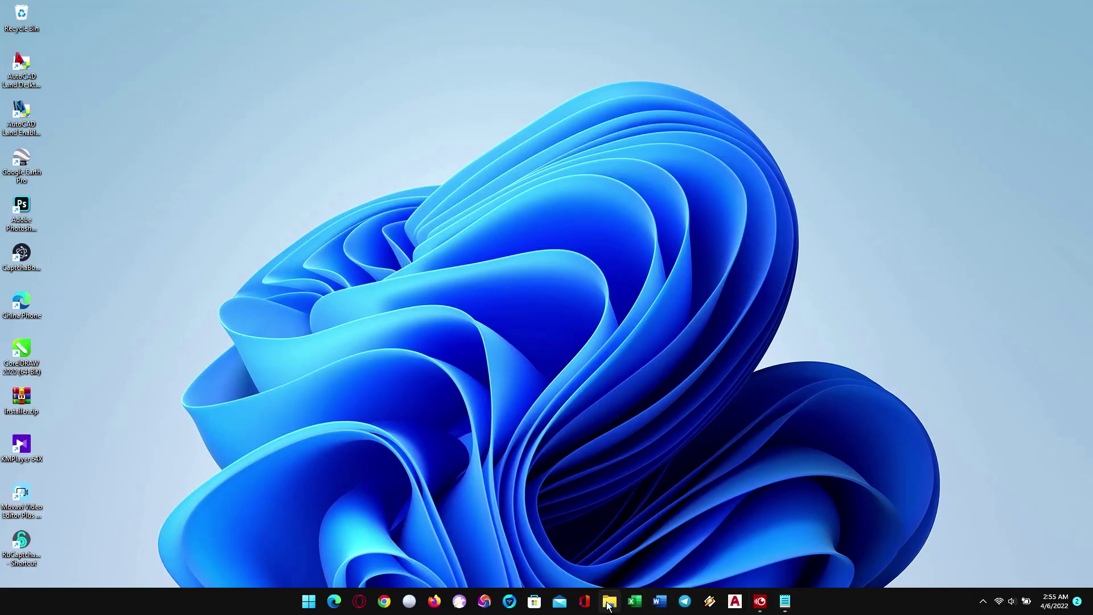
Open the Download folder inside Windows\SoftwareDistribution on Local Disk (C:) in File Explorer
{"action": "left_click", "coordinate": [608, 603]}
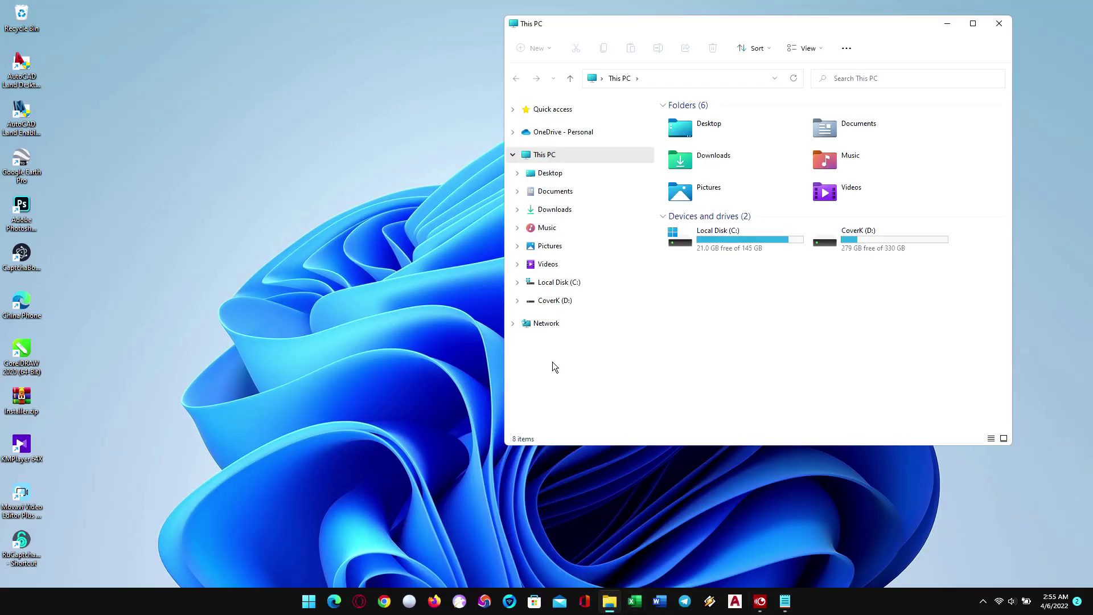
{"action": "left_click", "coordinate": [517, 282]}
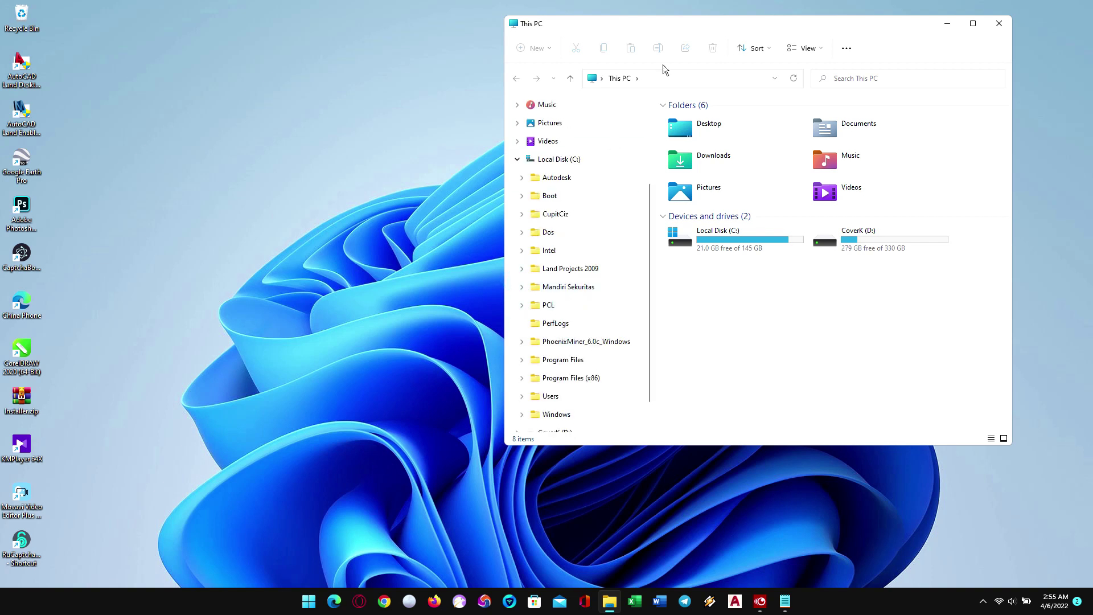
{"action": "left_click_drag", "start_coordinate": [681, 16], "coordinate": [673, 3]}
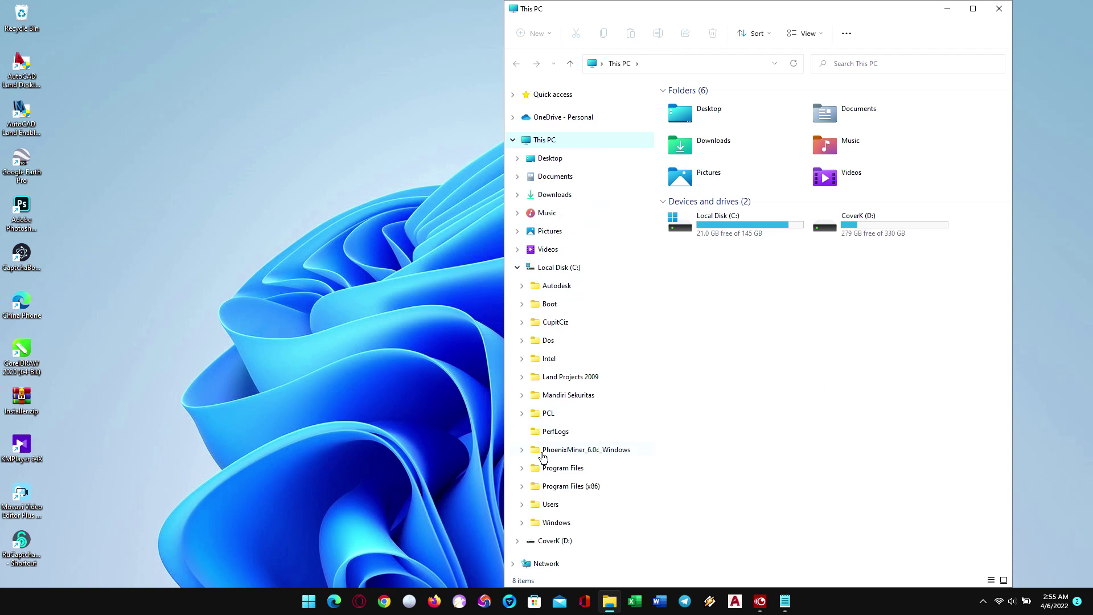
{"action": "left_click", "coordinate": [550, 521]}
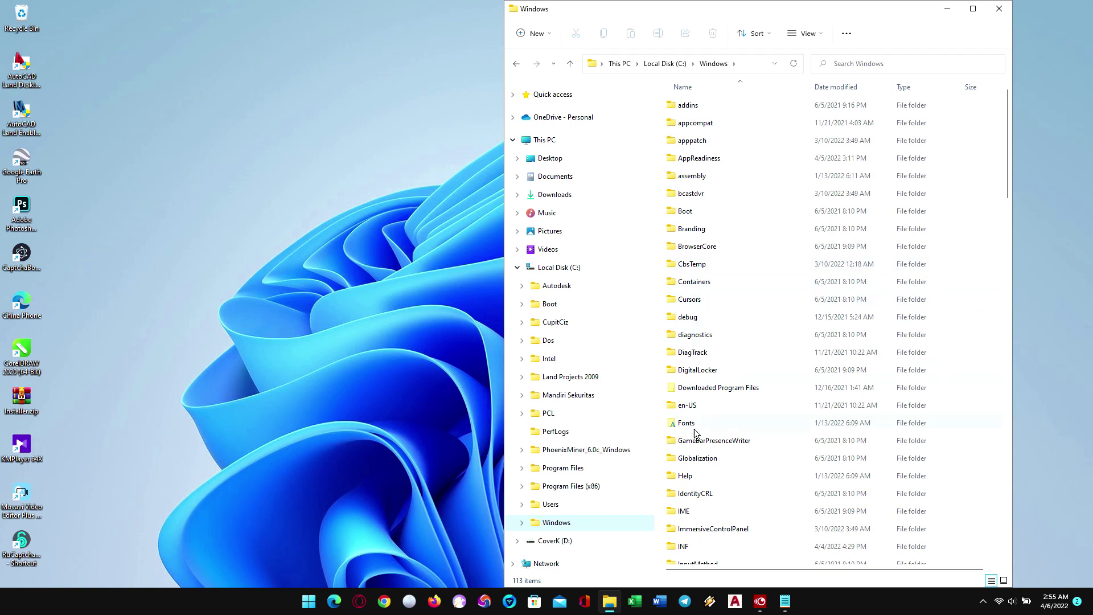
{"action": "scroll", "coordinate": [694, 435], "scroll_direction": "down", "scroll_amount": 10}
{"action": "scroll", "coordinate": [693, 439], "scroll_direction": "down", "scroll_amount": 15}
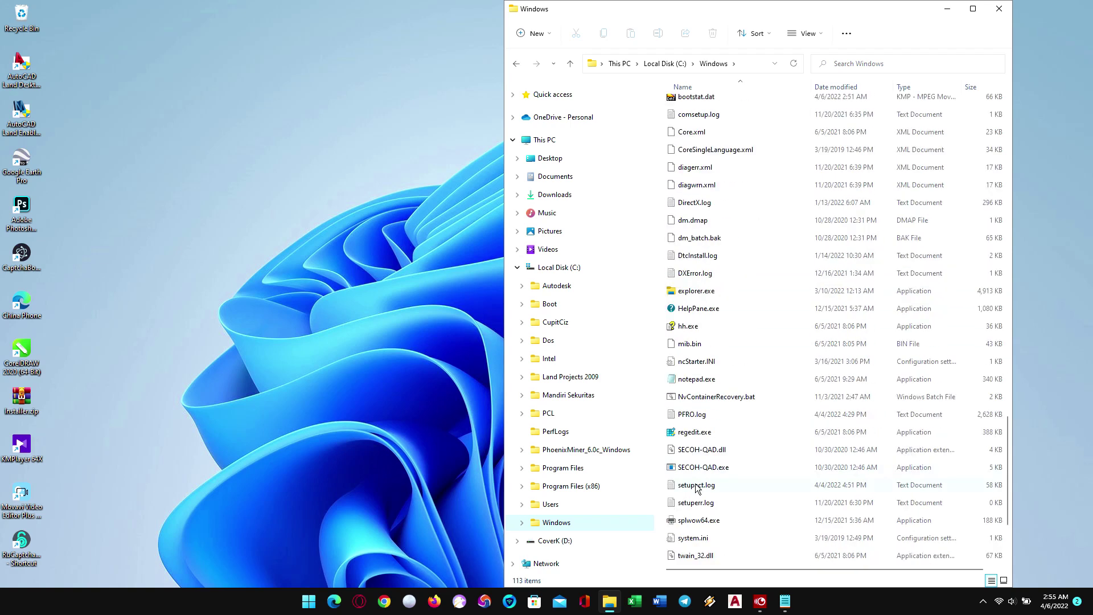
{"action": "scroll", "coordinate": [696, 487], "scroll_direction": "up", "scroll_amount": 12}
{"action": "scroll", "coordinate": [695, 483], "scroll_direction": "up", "scroll_amount": 3}
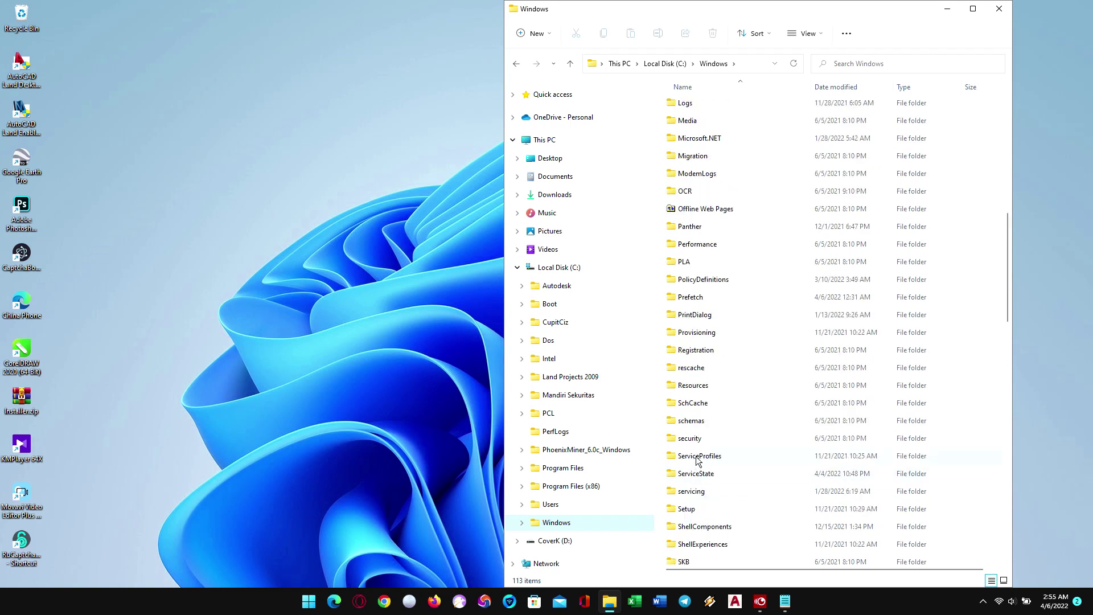
{"action": "scroll", "coordinate": [697, 459], "scroll_direction": "down", "scroll_amount": 3}
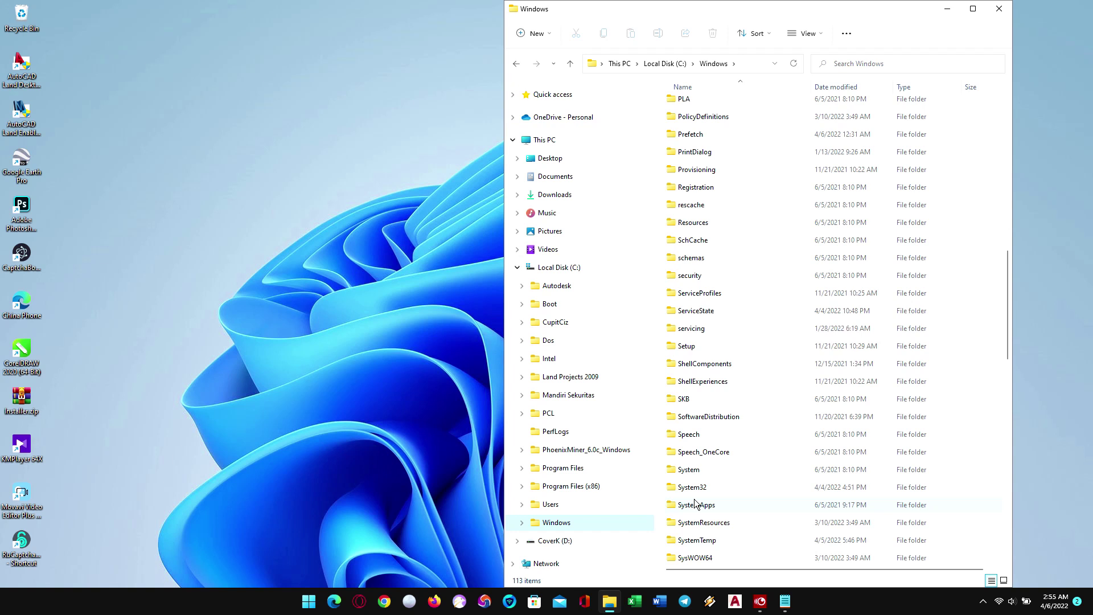
{"action": "double_click", "coordinate": [705, 420]}
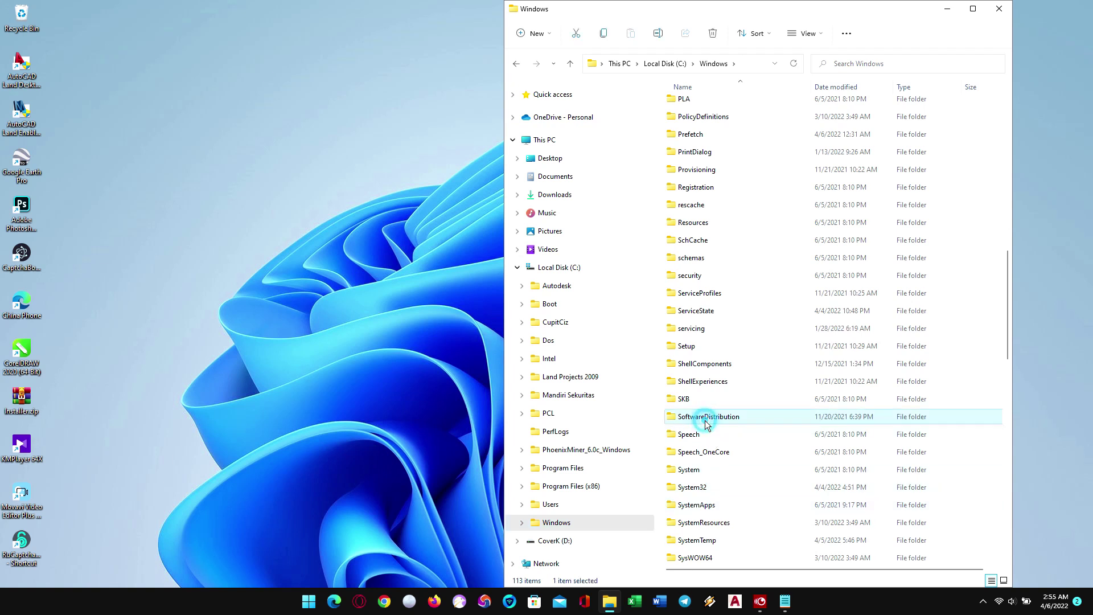
{"action": "double_click", "coordinate": [688, 122]}
Delete all the folders inside the SoftwareDistribution Download folder and close the File Explorer window
{"action": "left_click", "coordinate": [687, 122]}
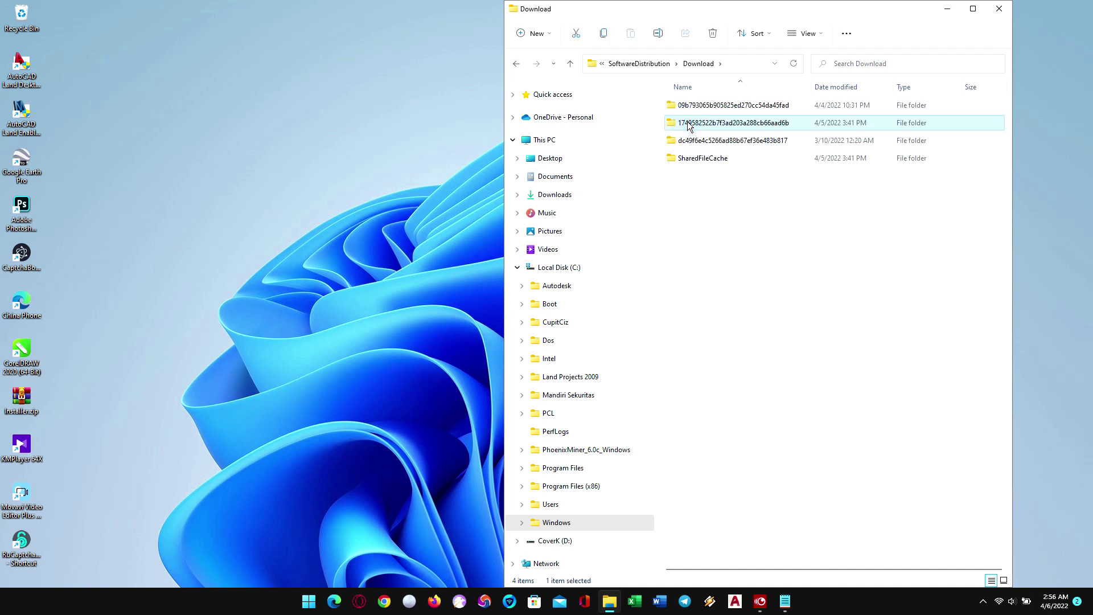
{"action": "key", "text": "ctrl+a"}
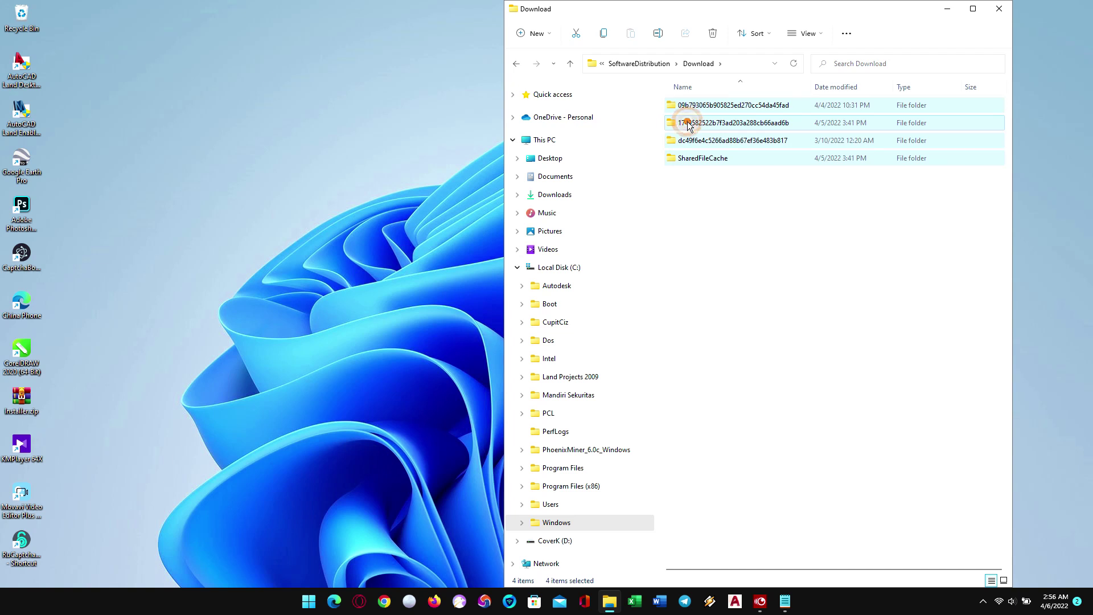
{"action": "right_click", "coordinate": [688, 121]}
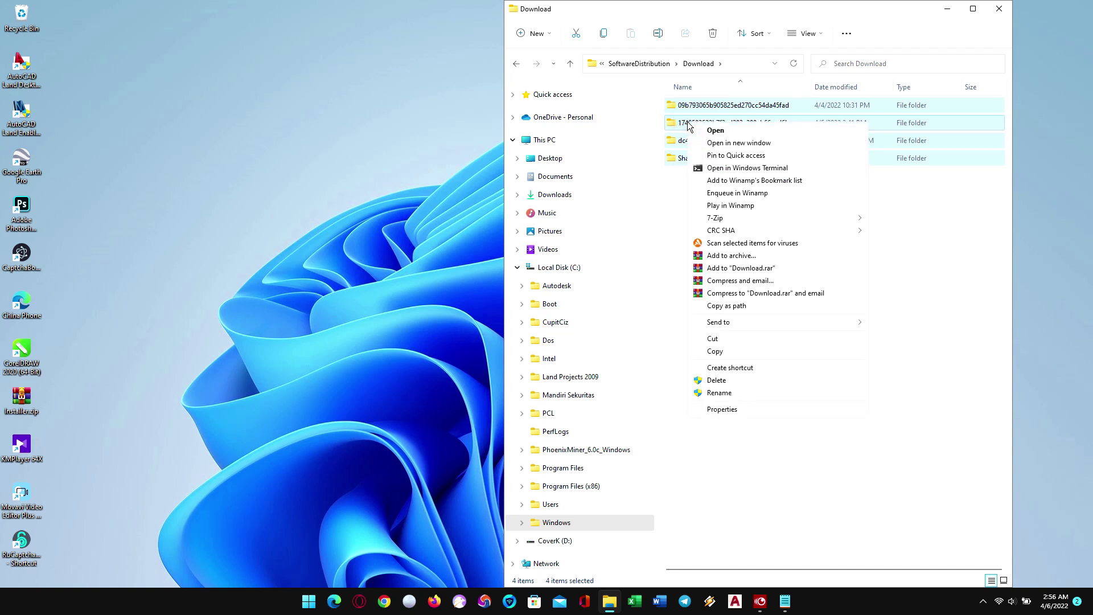
{"action": "left_click", "coordinate": [725, 379]}
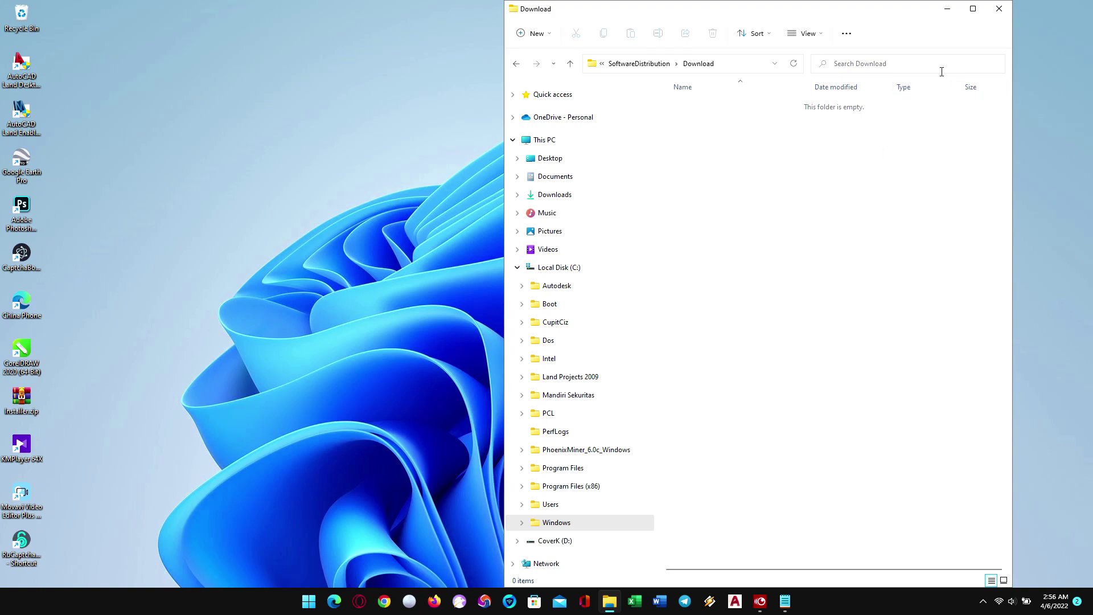
{"action": "left_click", "coordinate": [994, 13]}
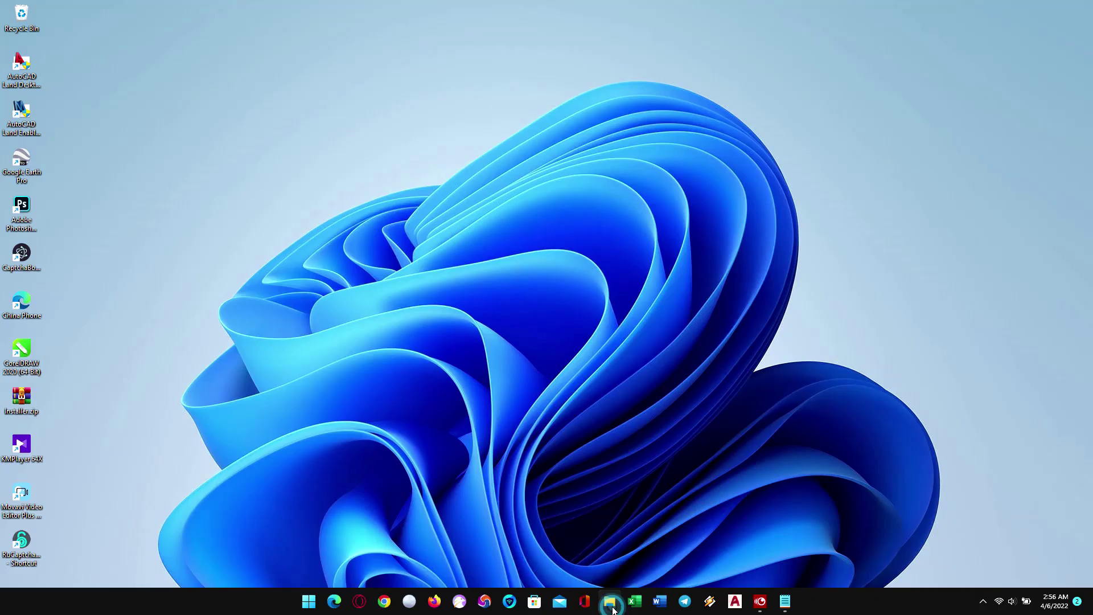
Open the Prefetch folder inside the Windows folder on Local Disk (C:) in File Explorer, granting permanent access to it
{"action": "left_click", "coordinate": [610, 602]}
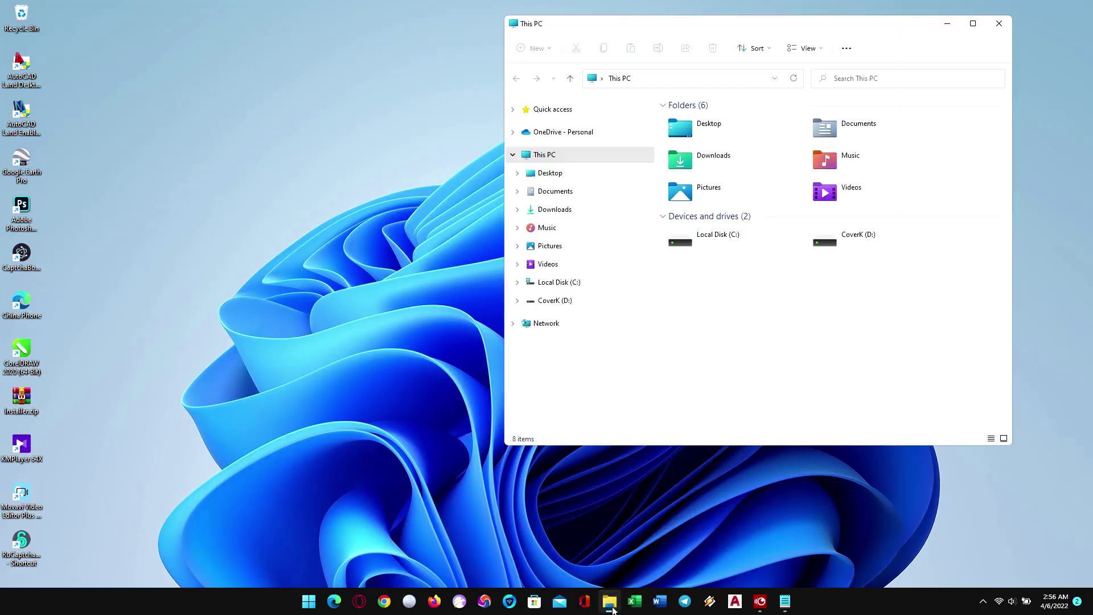
{"action": "left_click", "coordinate": [517, 282]}
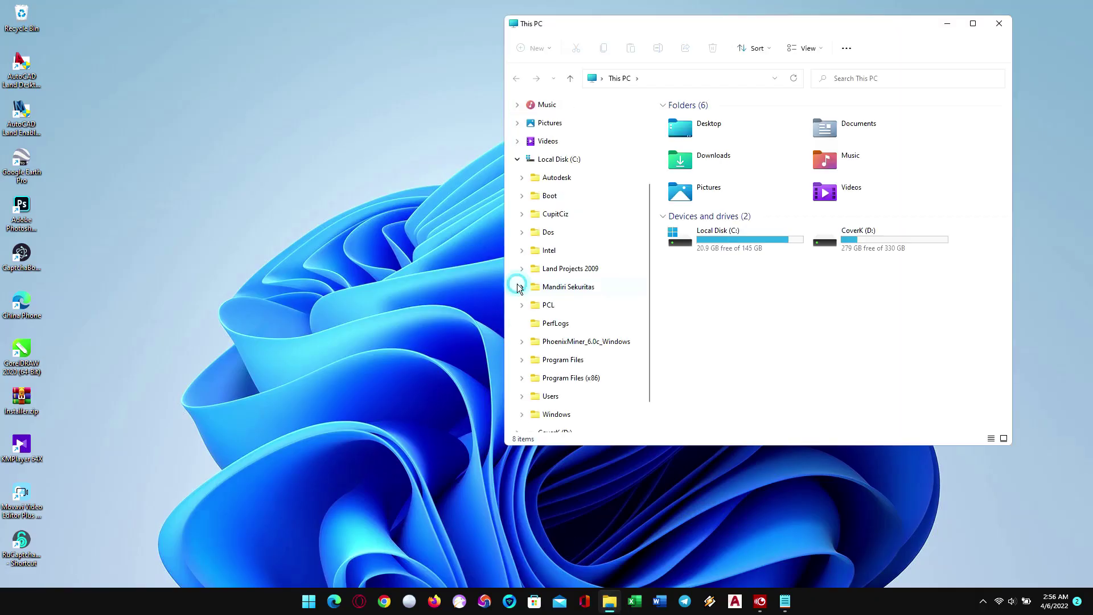
{"action": "left_click", "coordinate": [556, 415]}
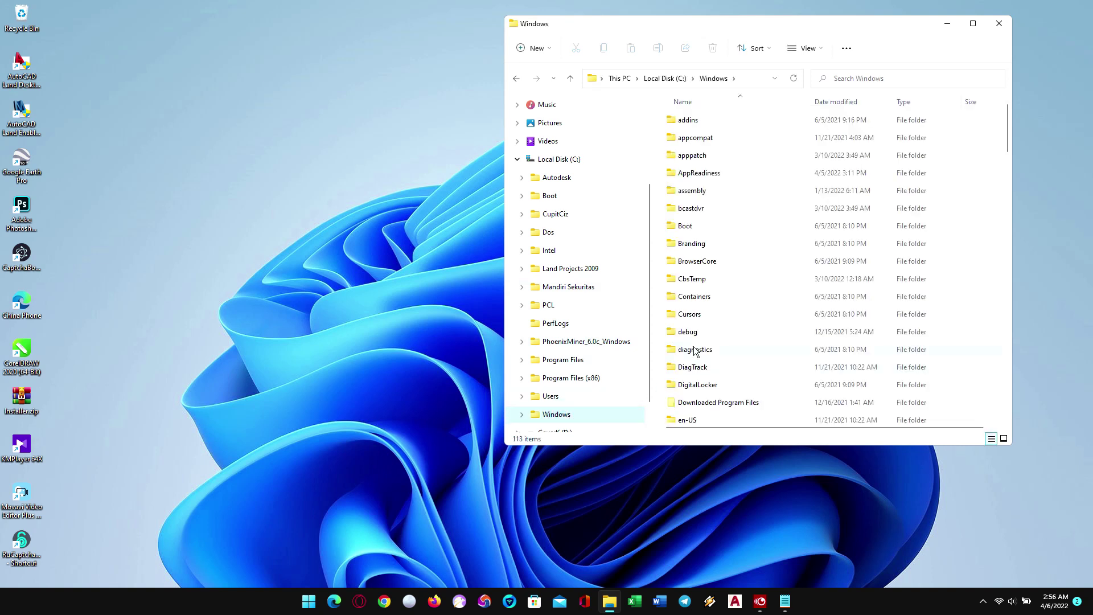
{"action": "scroll", "coordinate": [708, 326], "scroll_direction": "down", "scroll_amount": 12}
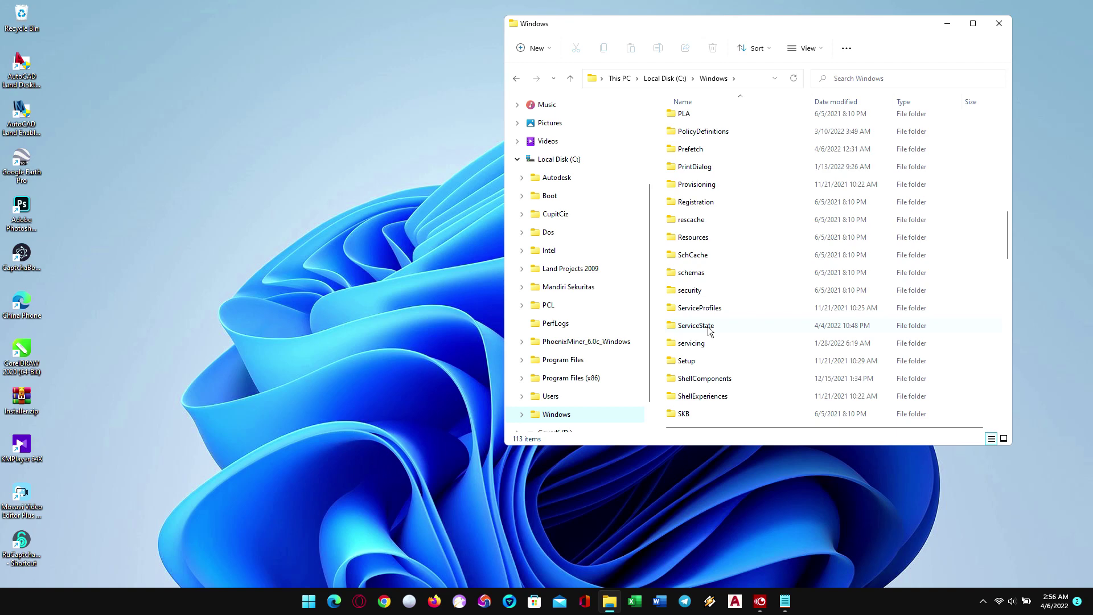
{"action": "scroll", "coordinate": [708, 329], "scroll_direction": "down", "scroll_amount": 10}
{"action": "scroll", "coordinate": [709, 330], "scroll_direction": "up", "scroll_amount": 9}
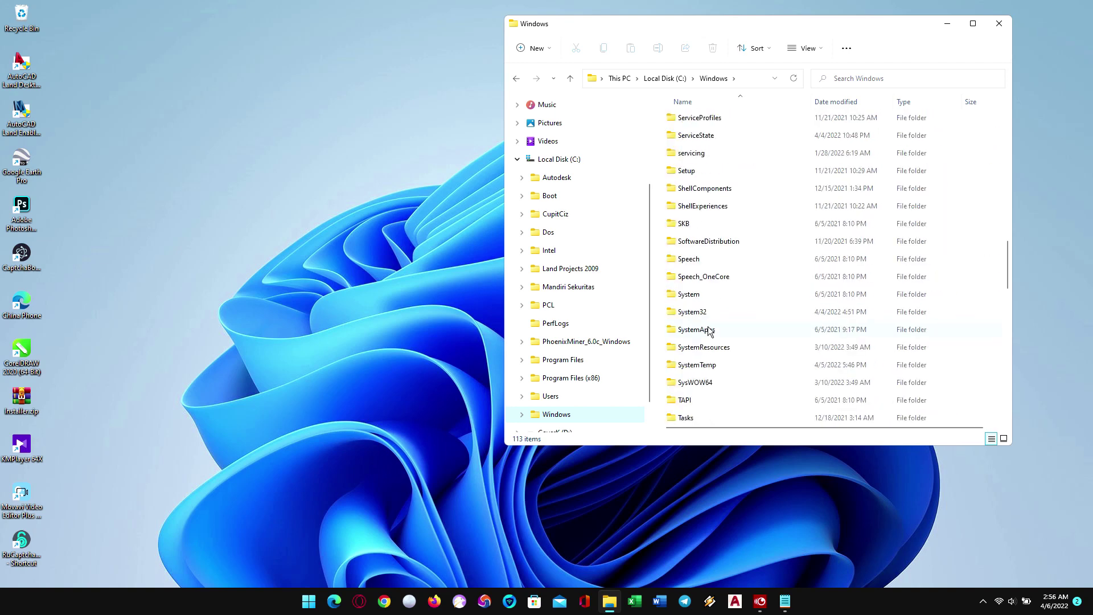
{"action": "left_click_drag", "start_coordinate": [727, 16], "coordinate": [712, 3]}
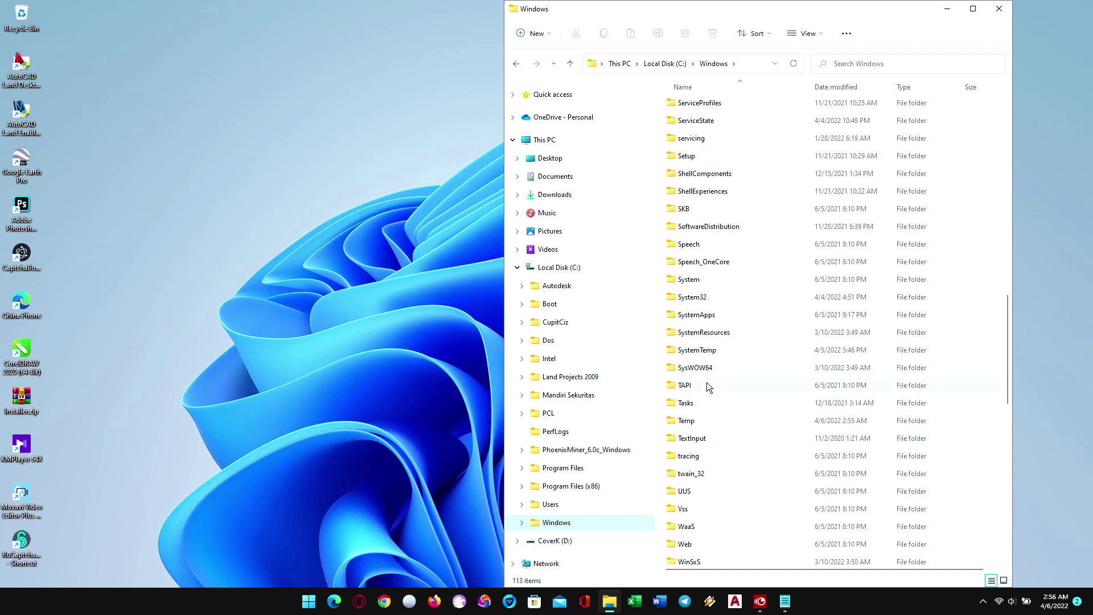
{"action": "scroll", "coordinate": [706, 386], "scroll_direction": "up", "scroll_amount": 3}
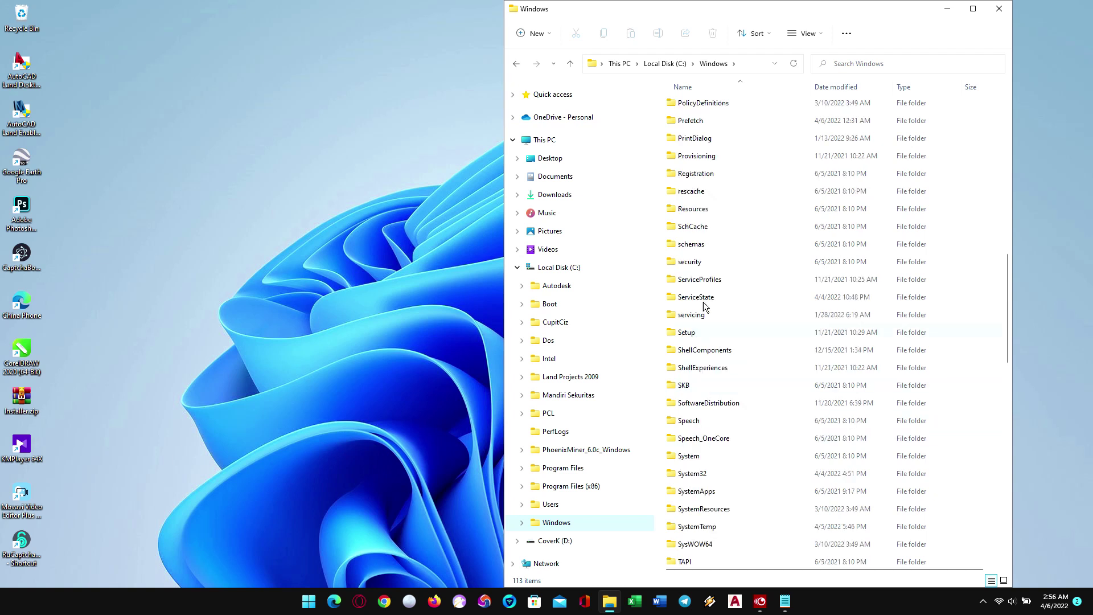
{"action": "double_click", "coordinate": [682, 119]}
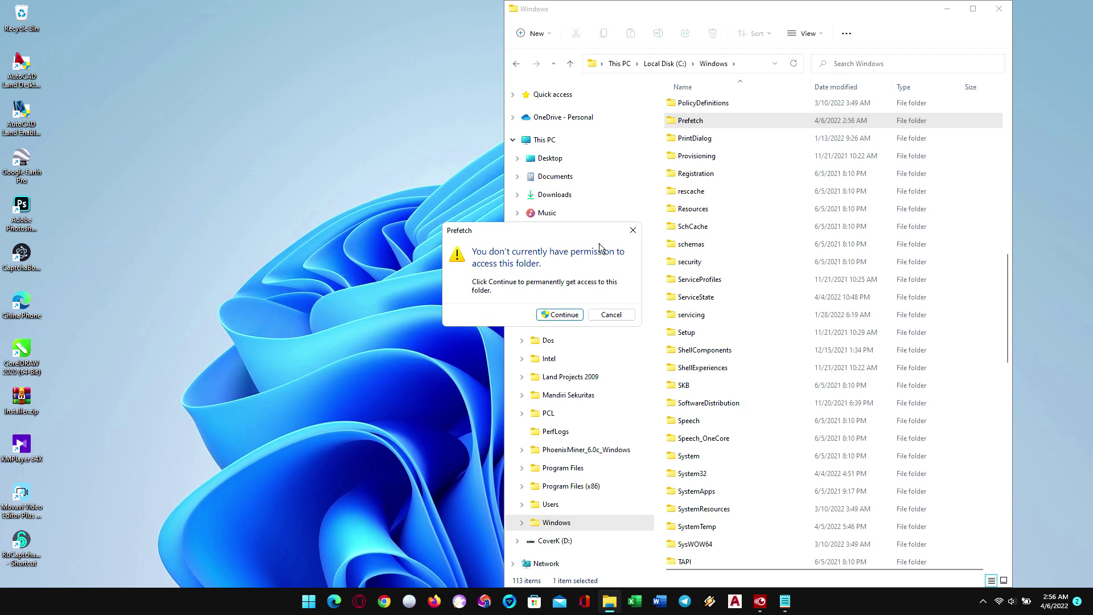
{"action": "left_click", "coordinate": [563, 315]}
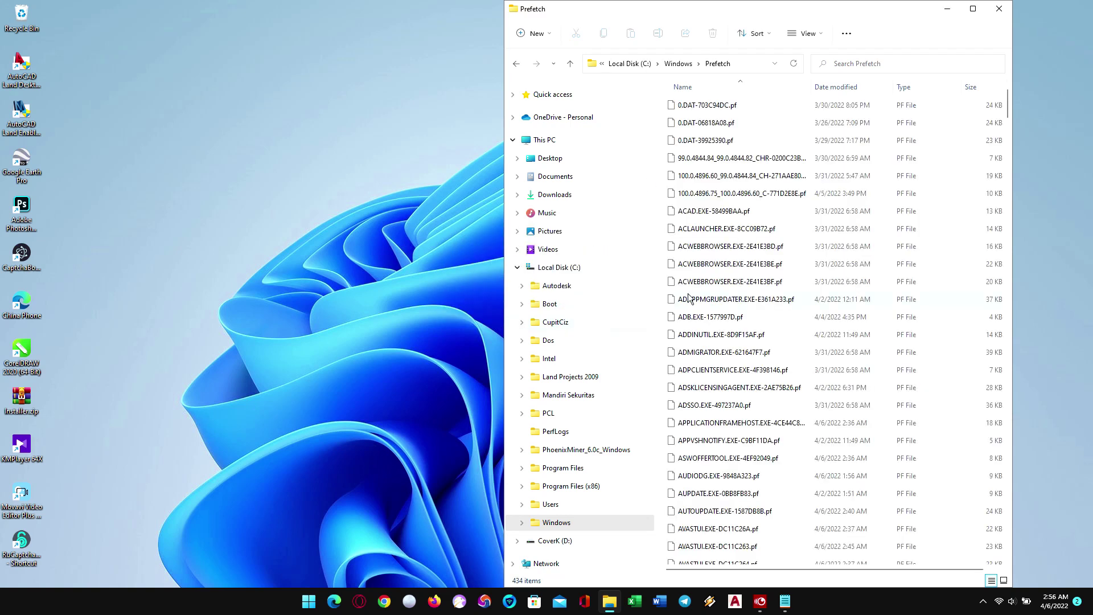
Delete all files in the Prefetch folder, skipping every item in use, and close the File Explorer window
{"action": "left_click", "coordinate": [699, 287]}
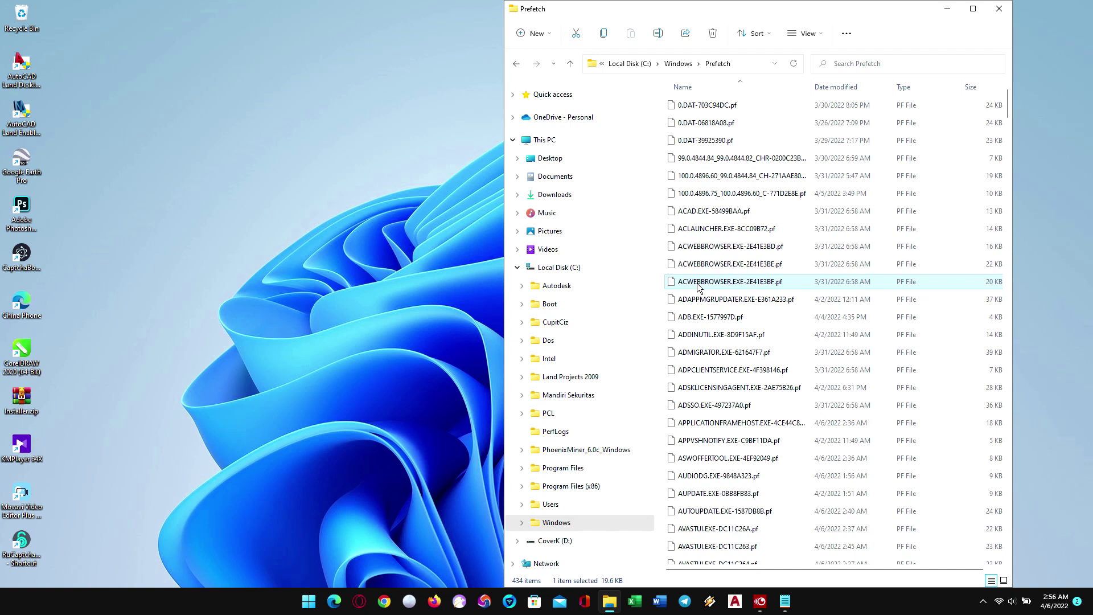
{"action": "key", "text": "ctrl+a"}
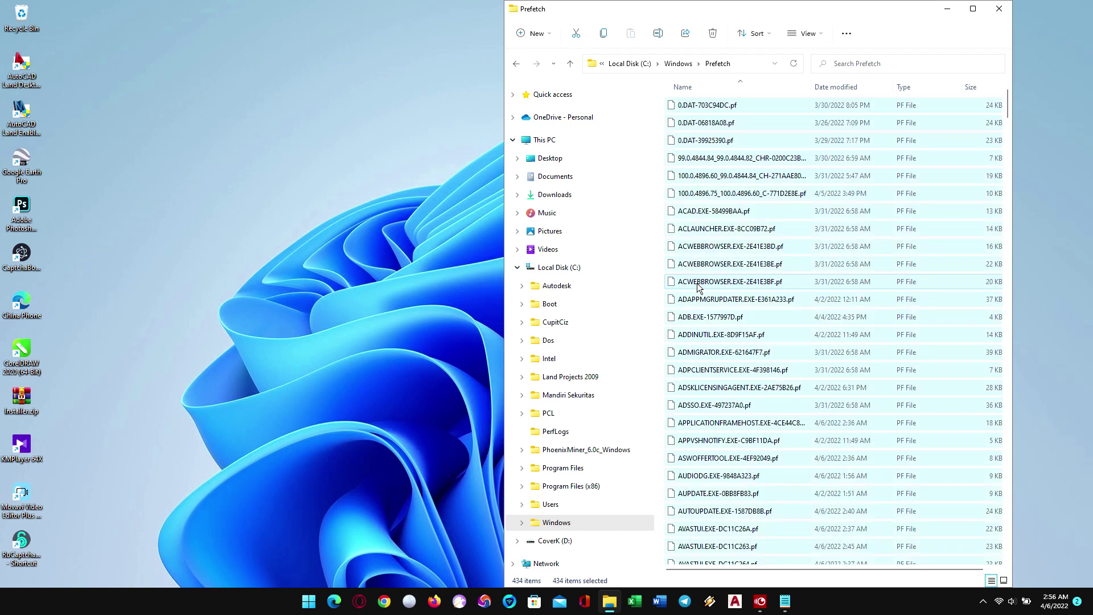
{"action": "right_click", "coordinate": [699, 286]}
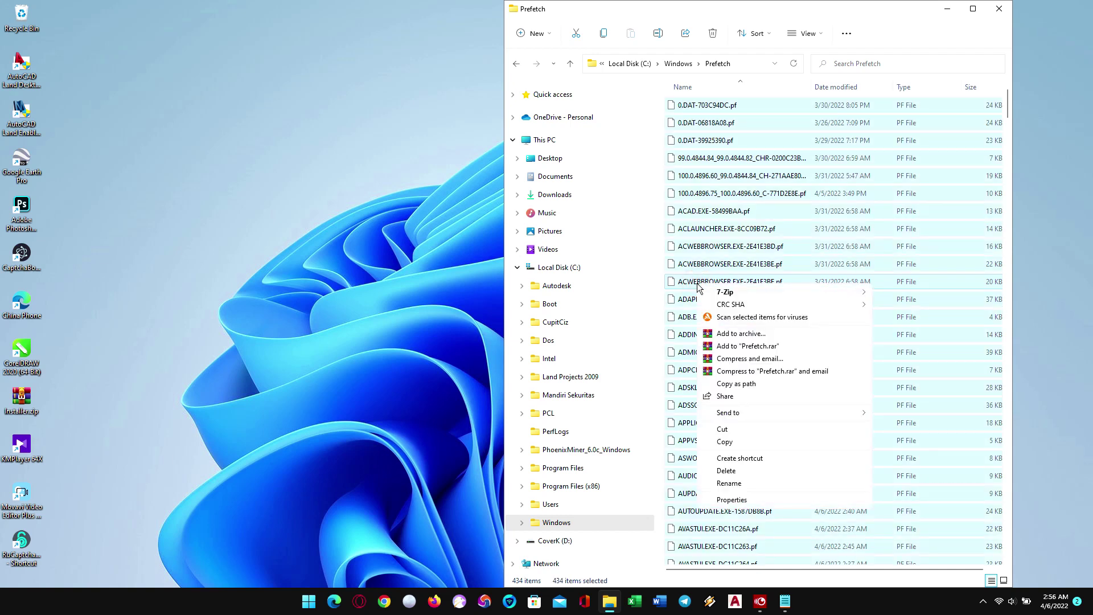
{"action": "left_click", "coordinate": [727, 471]}
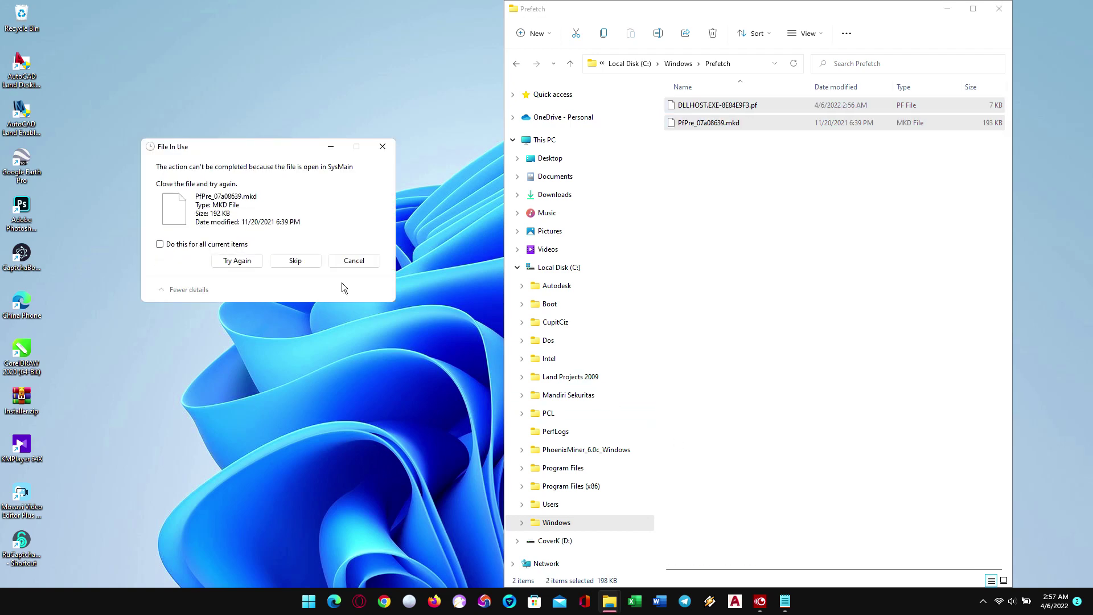
{"action": "left_click", "coordinate": [223, 245]}
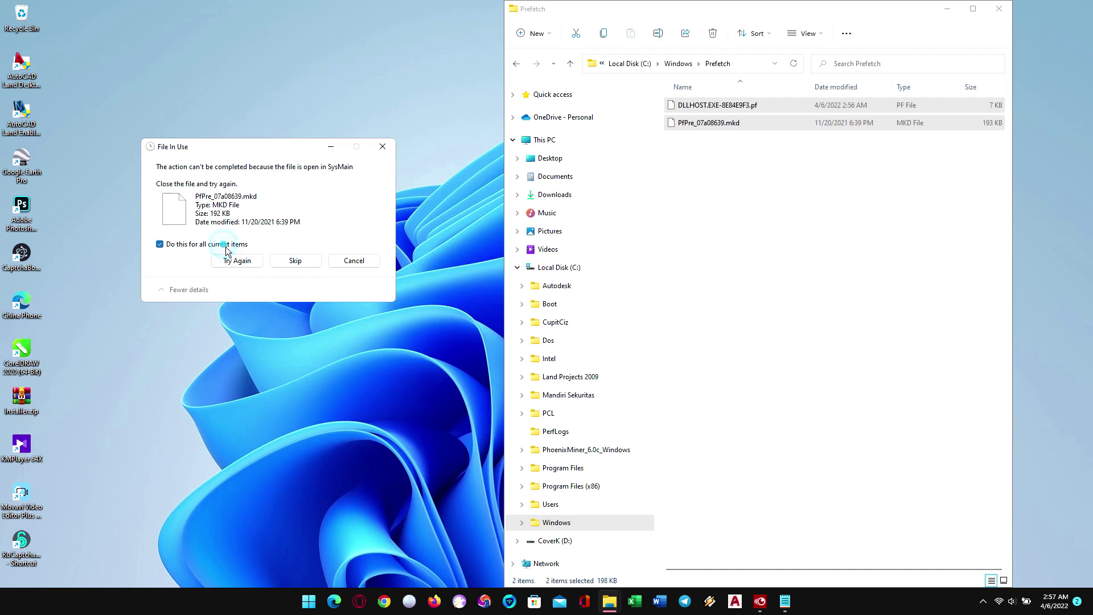
{"action": "left_click", "coordinate": [277, 262]}
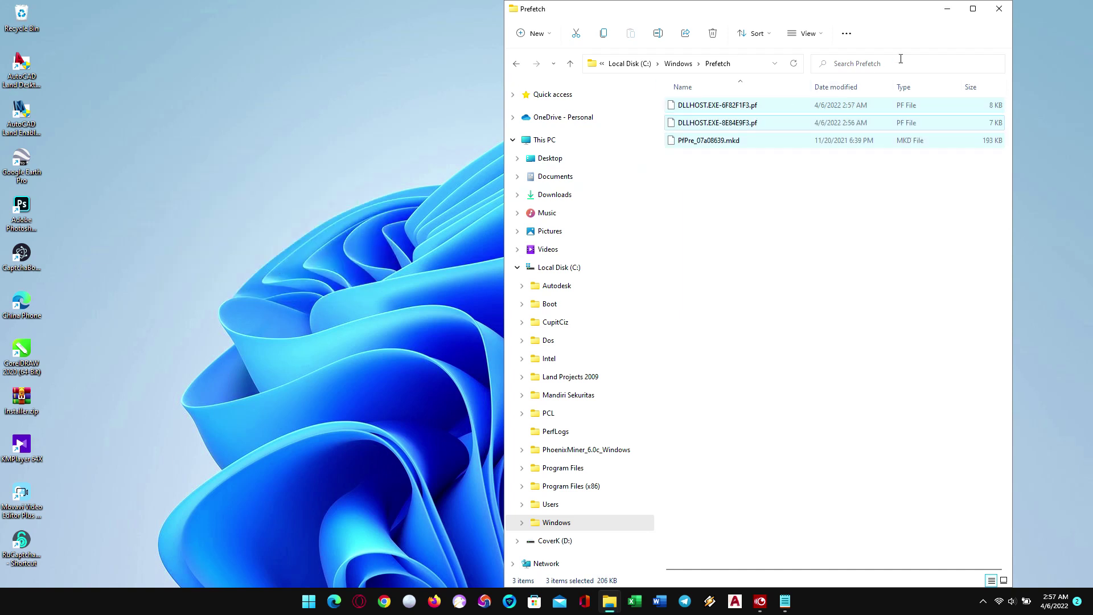
{"action": "left_click", "coordinate": [994, 18]}
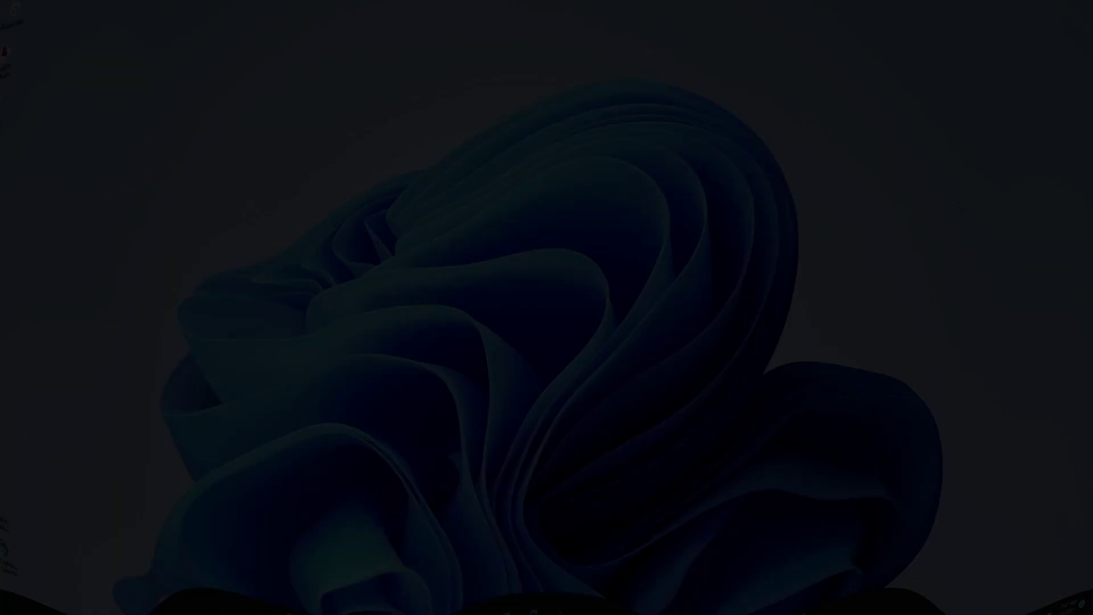
Open the Temp folder inside the Windows folder on Local Disk (C:) in a new File Explorer window
{"action": "left_click", "coordinate": [607, 603]}
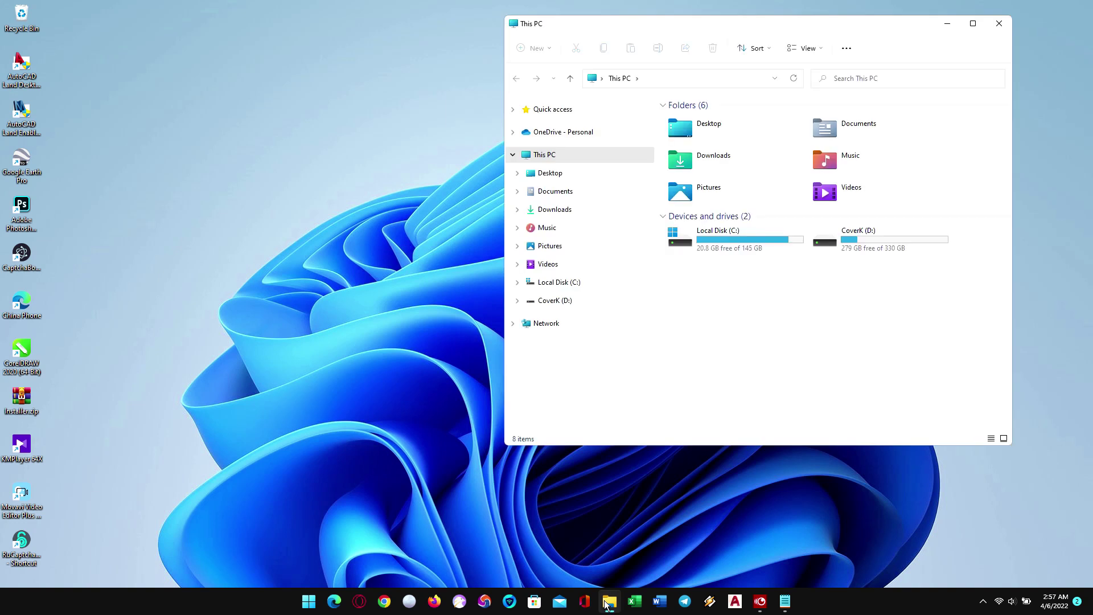
{"action": "left_click", "coordinate": [516, 283]}
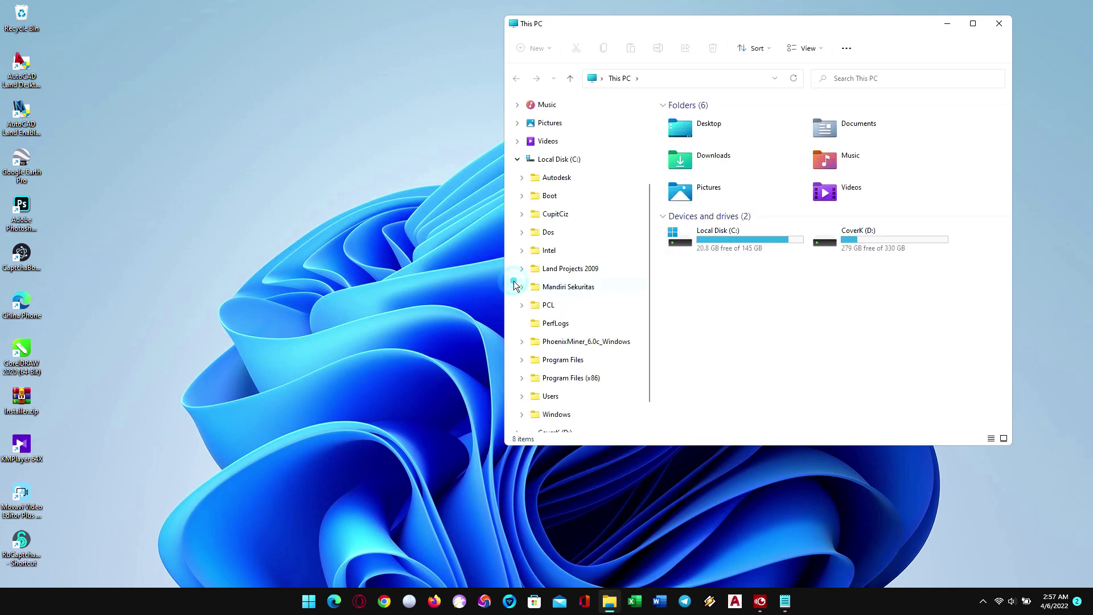
{"action": "left_click", "coordinate": [556, 415]}
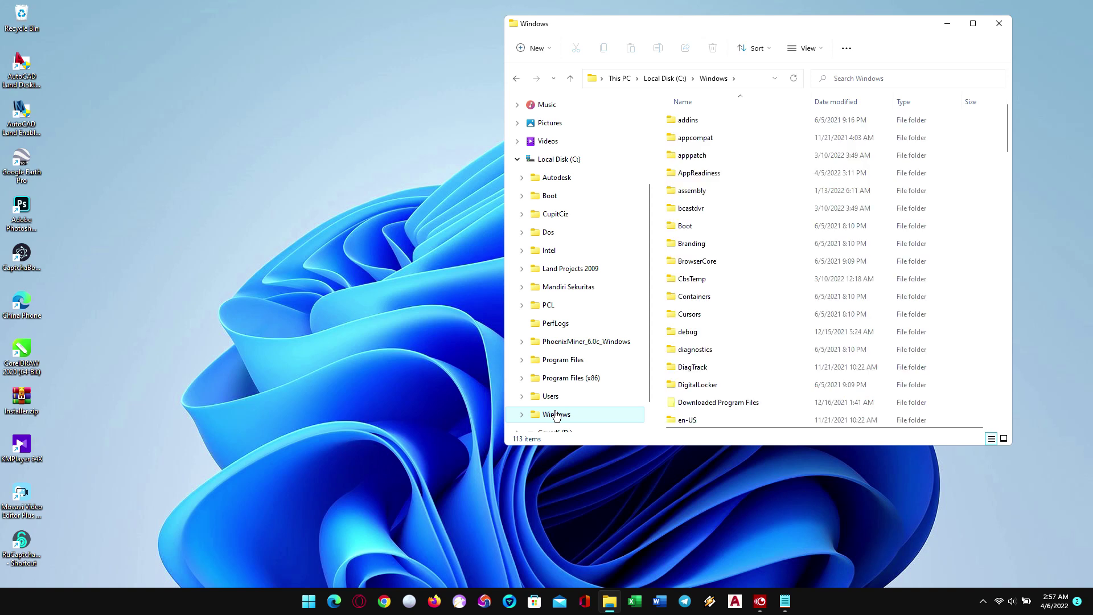
{"action": "left_click", "coordinate": [522, 414]}
{"action": "scroll", "coordinate": [541, 398], "scroll_direction": "down", "scroll_amount": 6}
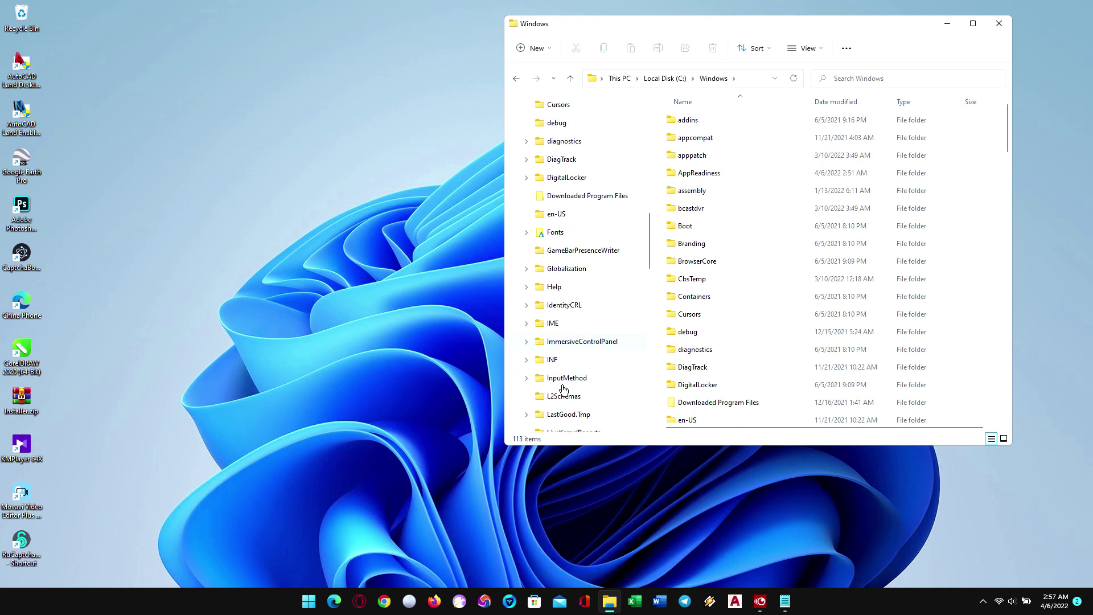
{"action": "scroll", "coordinate": [560, 401], "scroll_direction": "down", "scroll_amount": 5}
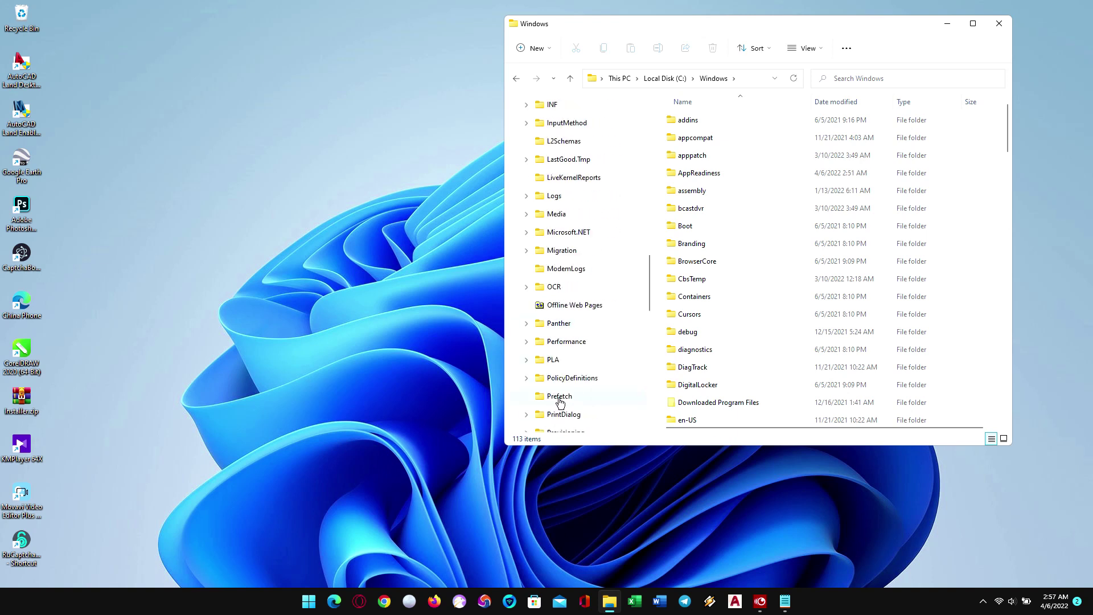
{"action": "scroll", "coordinate": [560, 402], "scroll_direction": "down", "scroll_amount": 5}
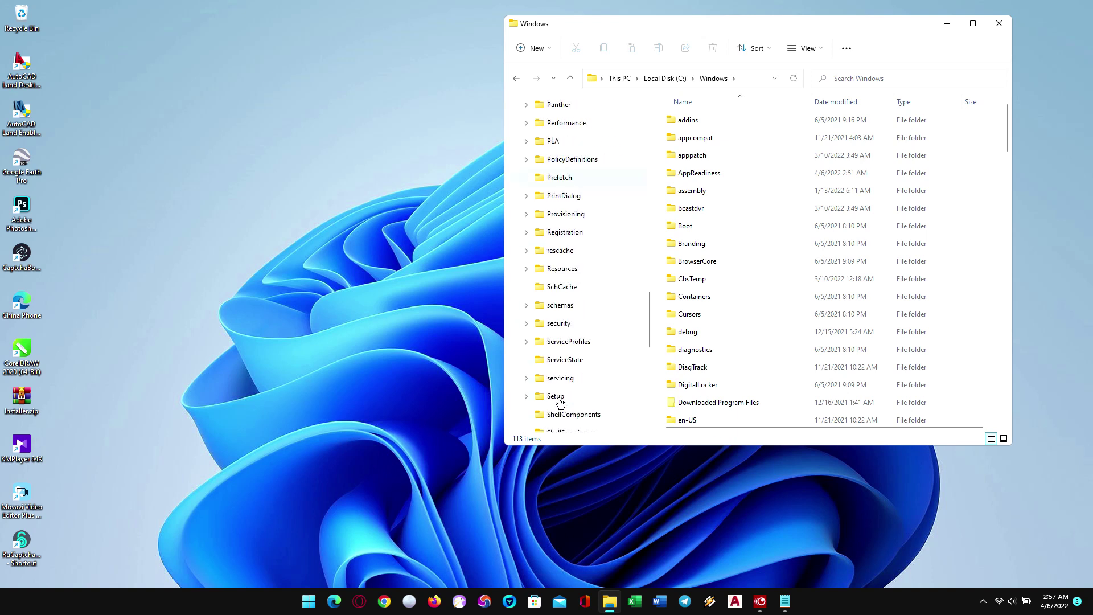
{"action": "scroll", "coordinate": [560, 402], "scroll_direction": "down", "scroll_amount": 2}
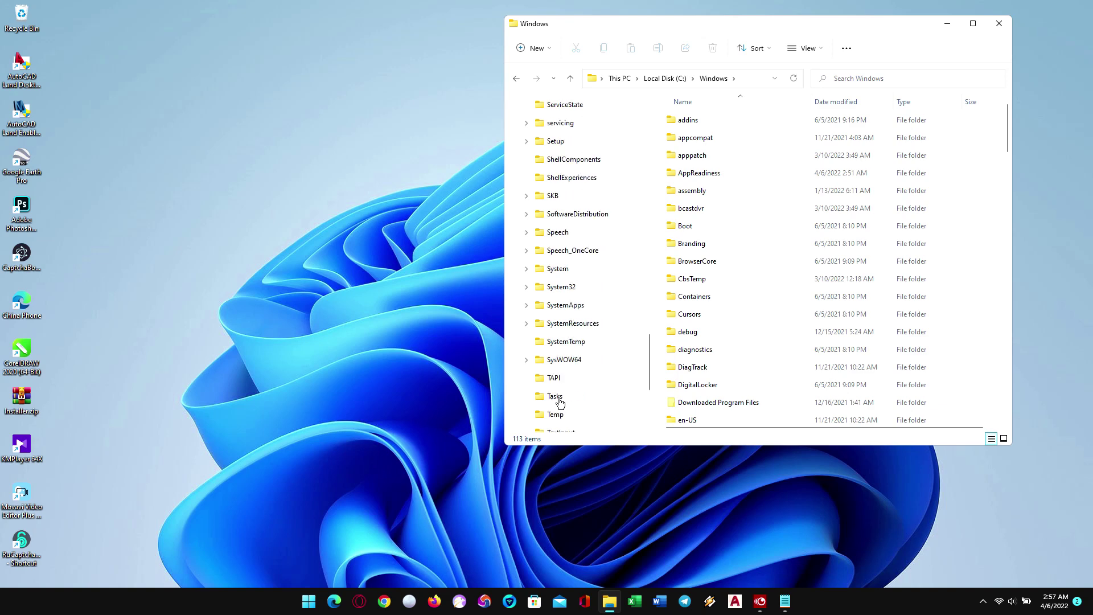
{"action": "left_click", "coordinate": [560, 414]}
{"action": "left_click", "coordinate": [573, 315]}
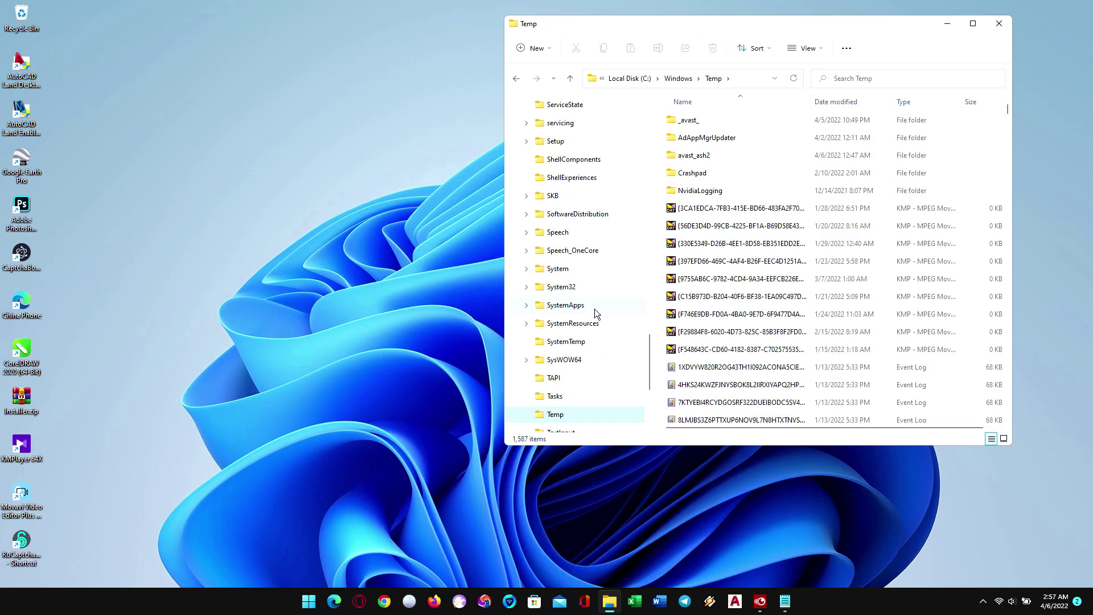
Delete all files and folders in the Windows Temp folder, skipping all files and folders in use, and close the File Explorer window
{"action": "left_click", "coordinate": [715, 275]}
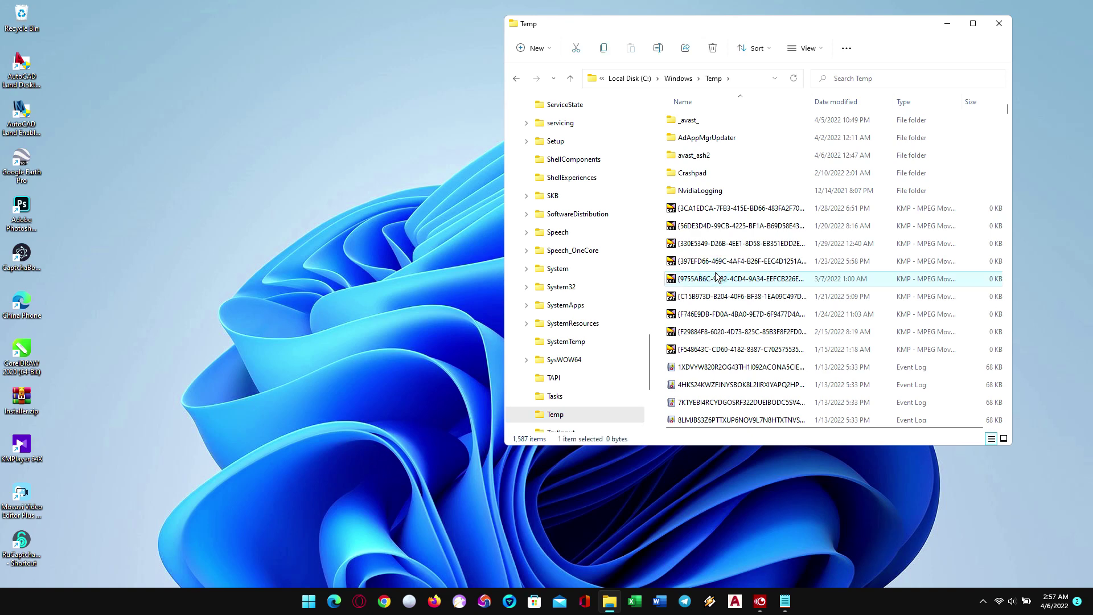
{"action": "left_click_drag", "start_coordinate": [742, 16], "coordinate": [733, 2]}
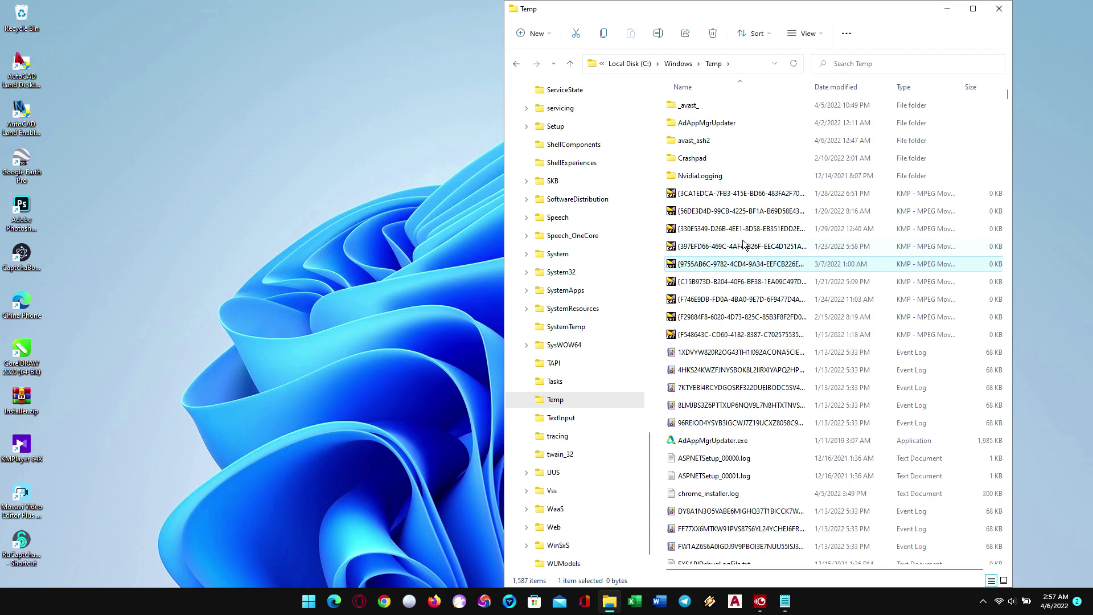
{"action": "key", "text": "ctrl+a"}
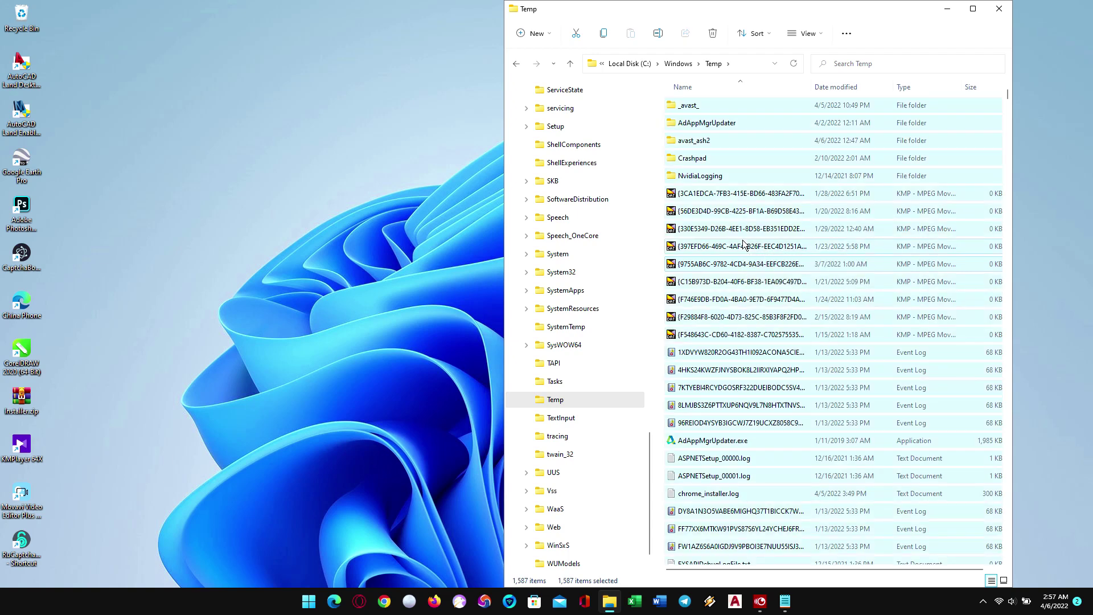
{"action": "right_click", "coordinate": [743, 244]}
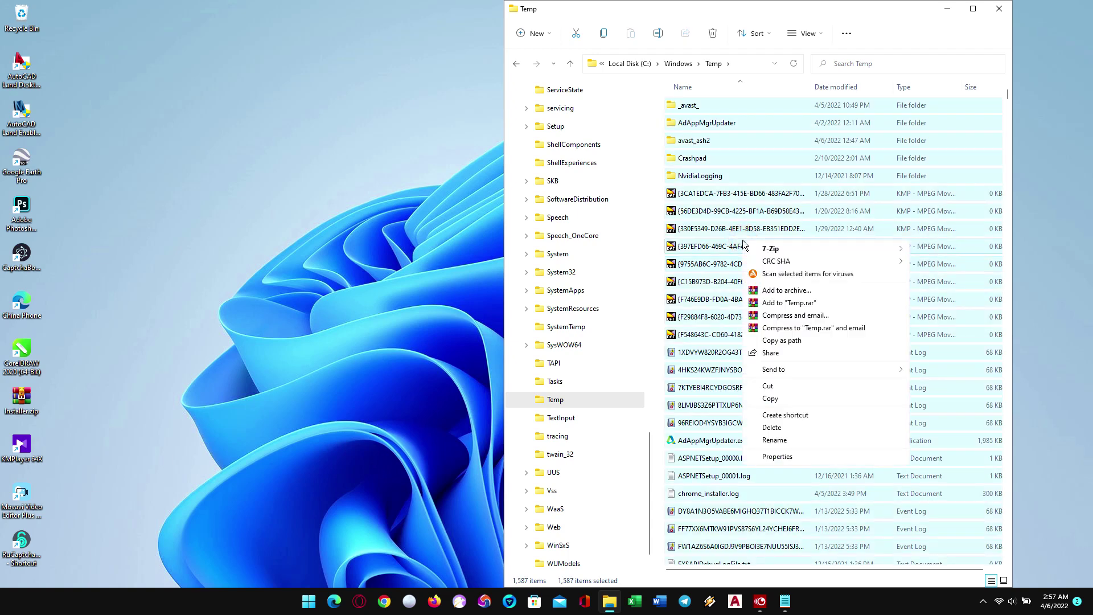
{"action": "left_click", "coordinate": [771, 427]}
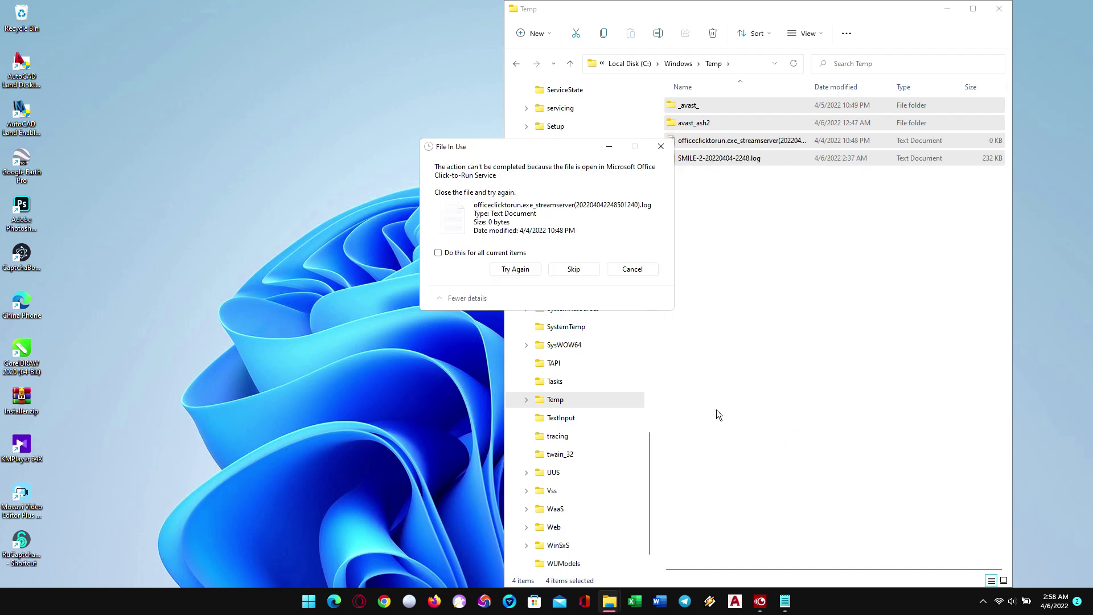
{"action": "left_click", "coordinate": [496, 253]}
{"action": "left_click", "coordinate": [562, 271]}
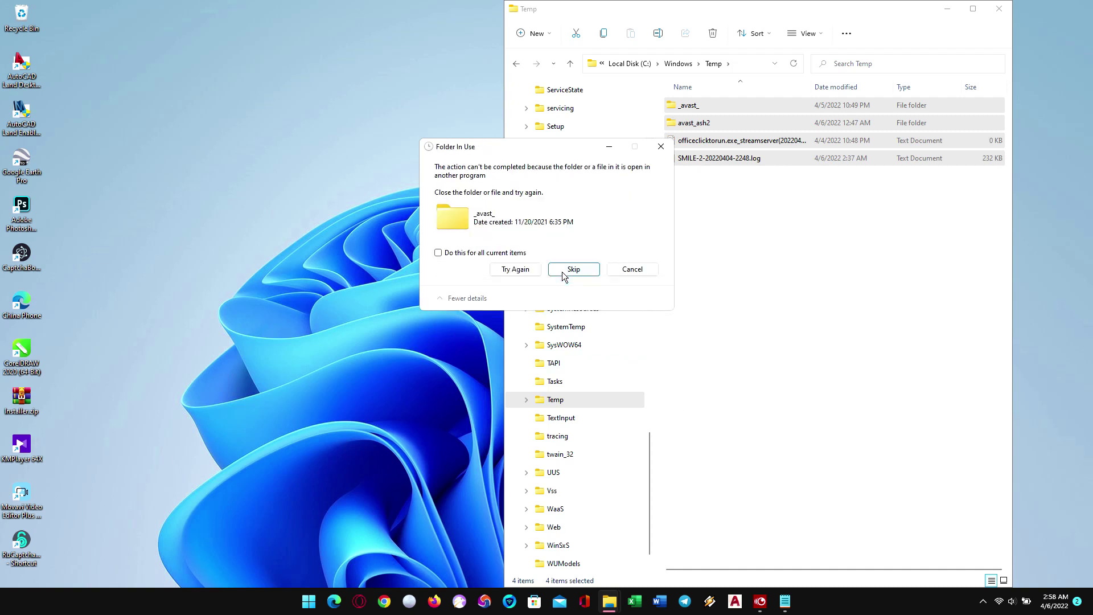
{"action": "left_click", "coordinate": [521, 255]}
{"action": "left_click", "coordinate": [563, 266]}
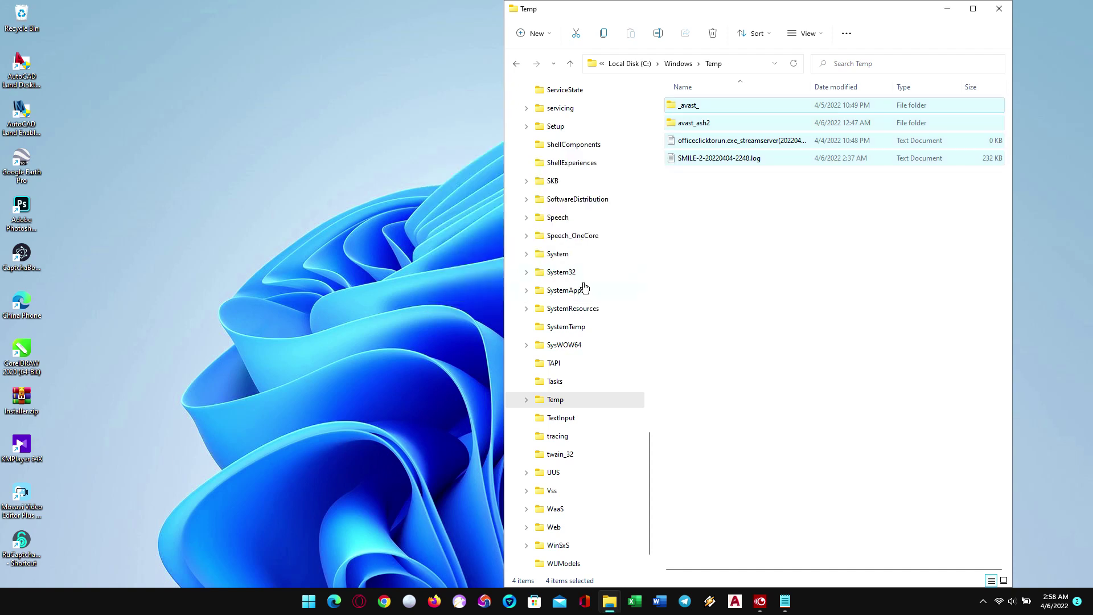
{"action": "left_click", "coordinate": [997, 9]}
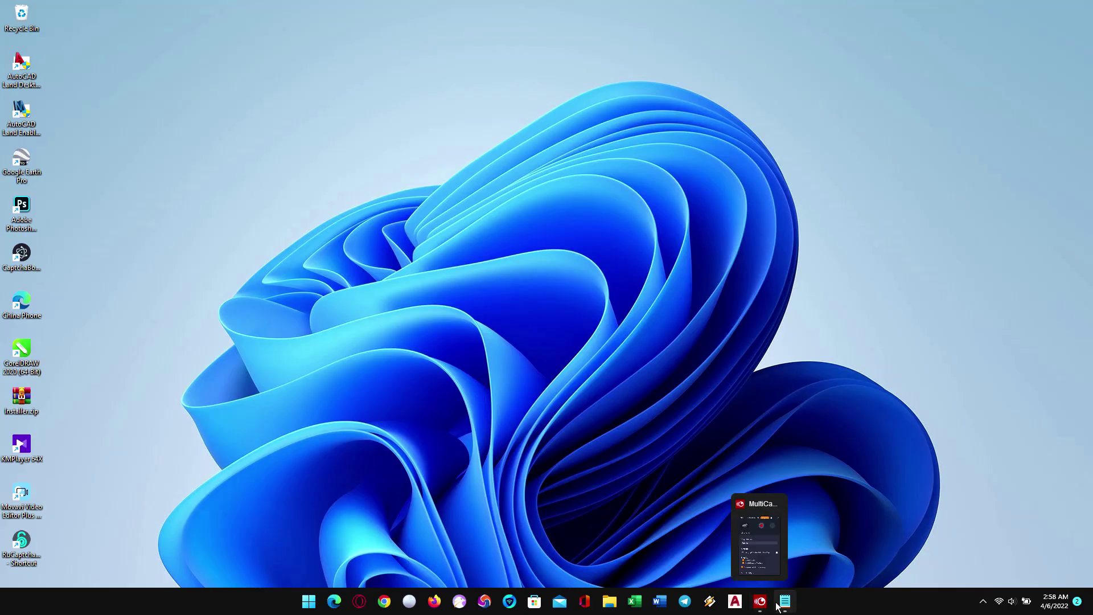
Open the user's Temp folder with the Run command %temp% and stretch its window to full screen height
{"action": "mouse_move", "coordinate": [779, 606]}
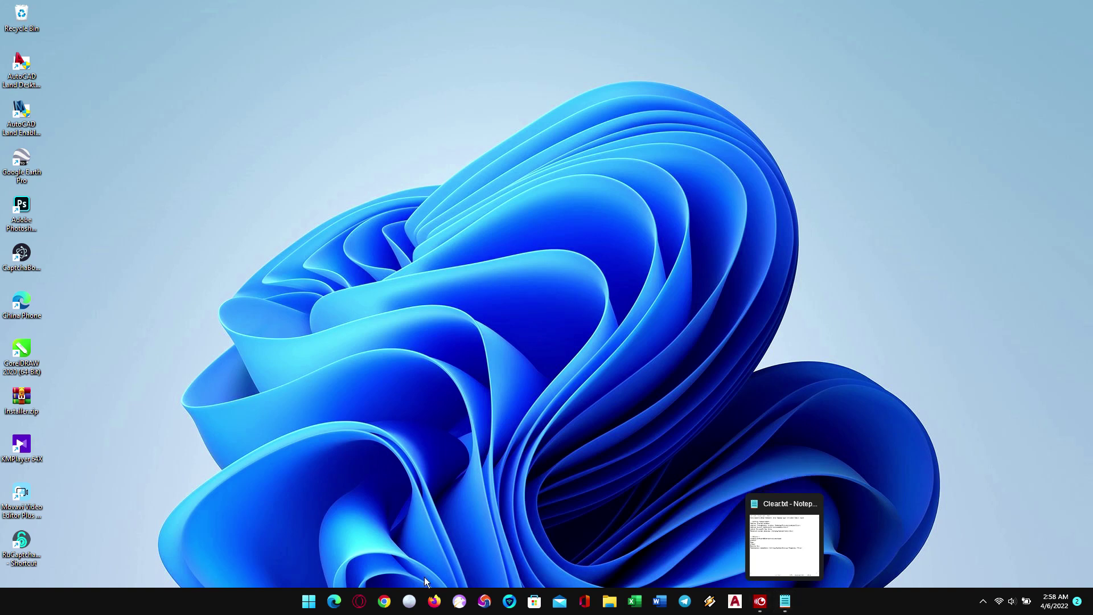
{"action": "right_click", "coordinate": [310, 595]}
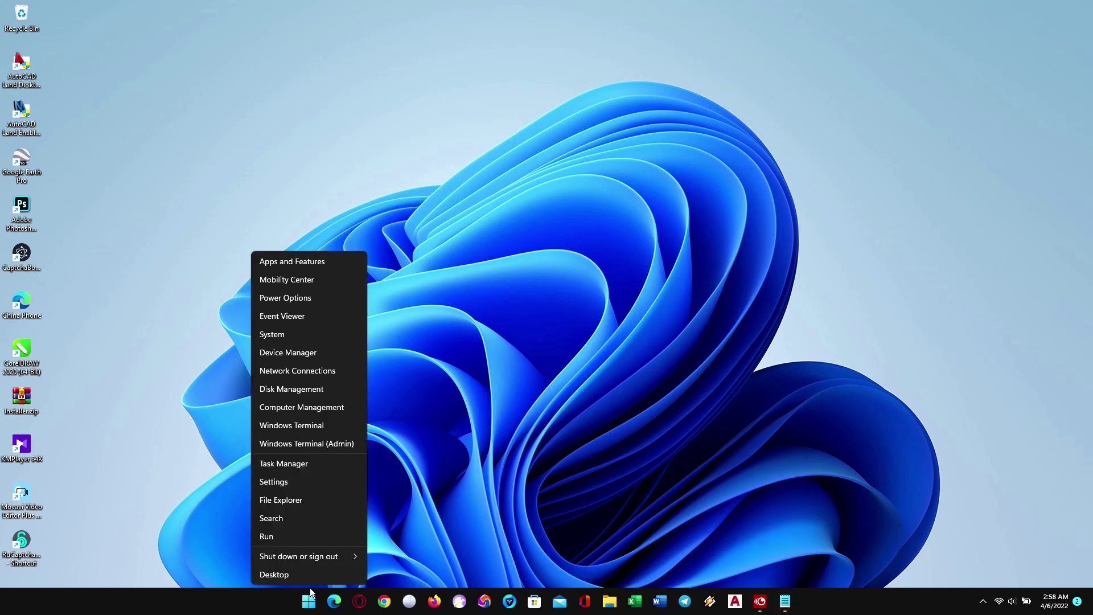
{"action": "left_click", "coordinate": [302, 542]}
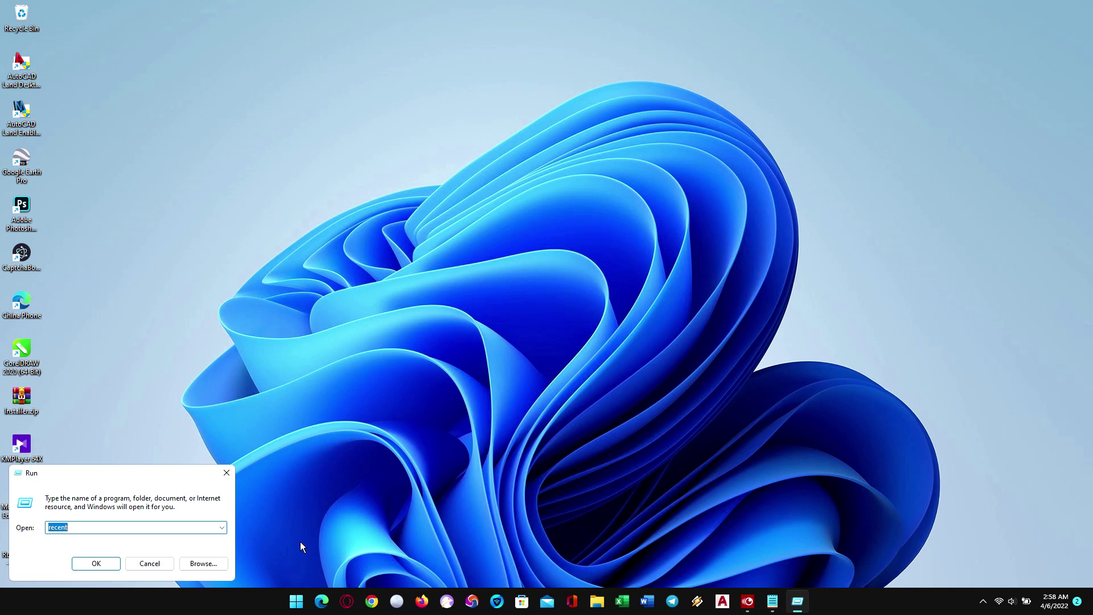
{"action": "type", "text": "%temp"}
{"action": "type", "text": "%"}
{"action": "left_click", "coordinate": [91, 564]}
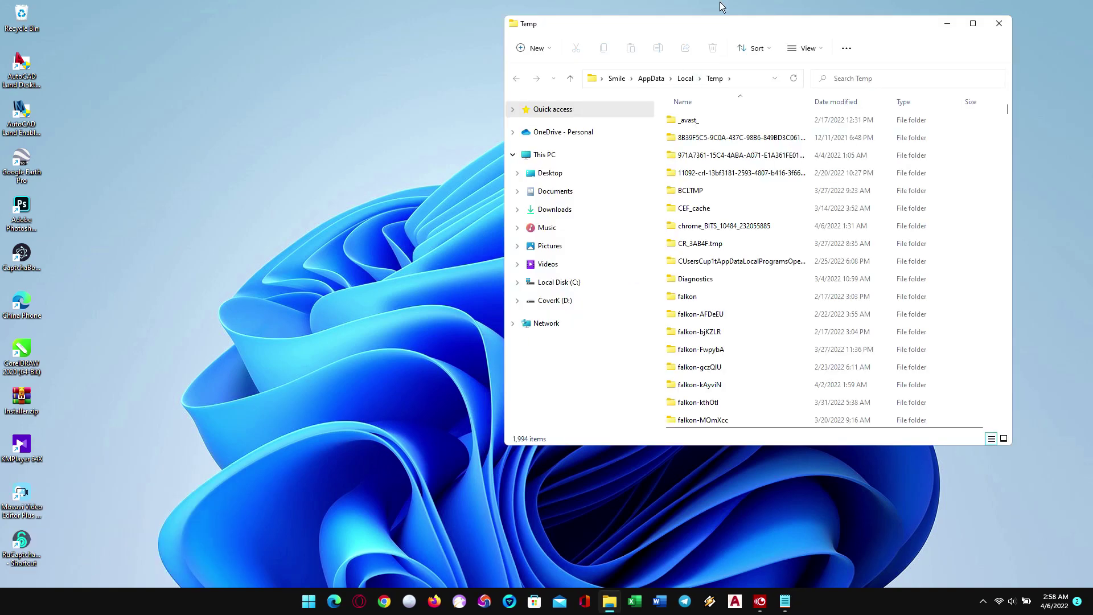
{"action": "left_click_drag", "start_coordinate": [717, 15], "coordinate": [717, 1]}
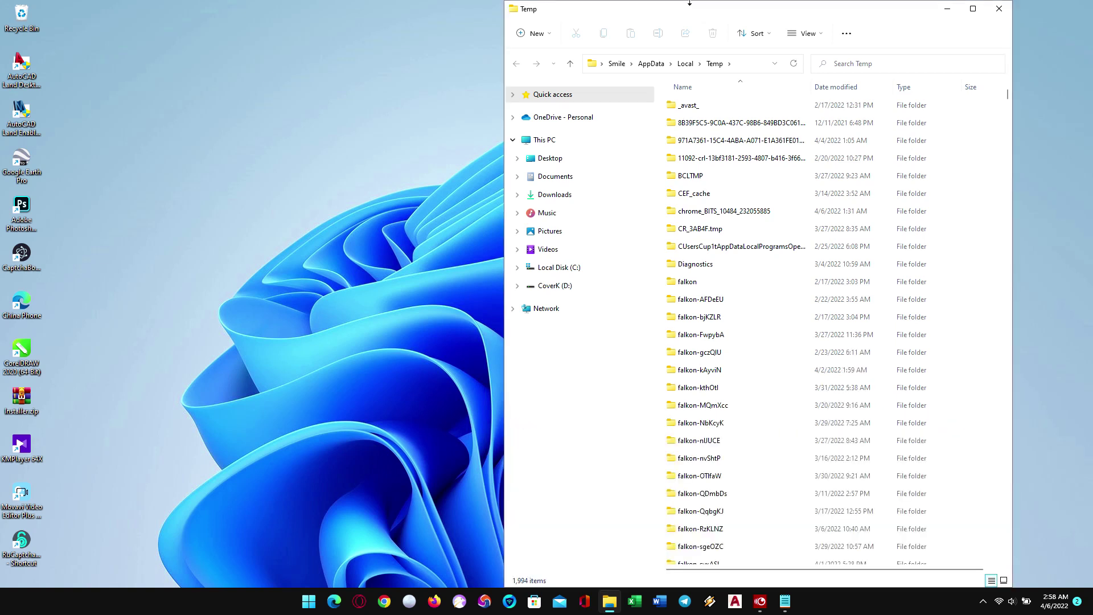
Delete all files and folders in the user's Temp folder, skipping all items in use and dismissing the Avast alert
{"action": "left_click", "coordinate": [702, 219]}
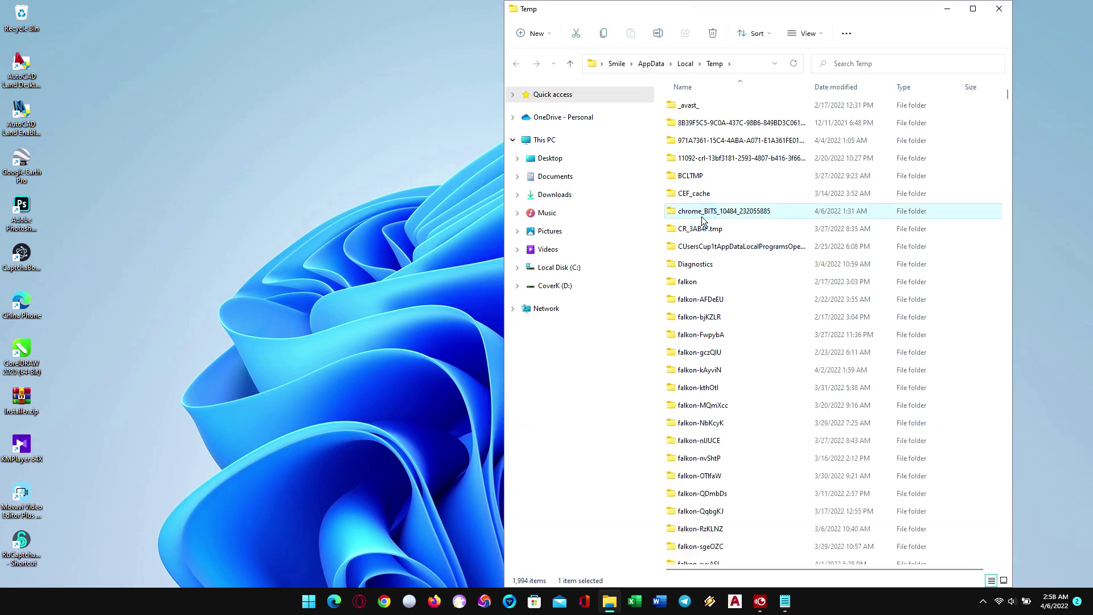
{"action": "key", "text": "ctrl+a"}
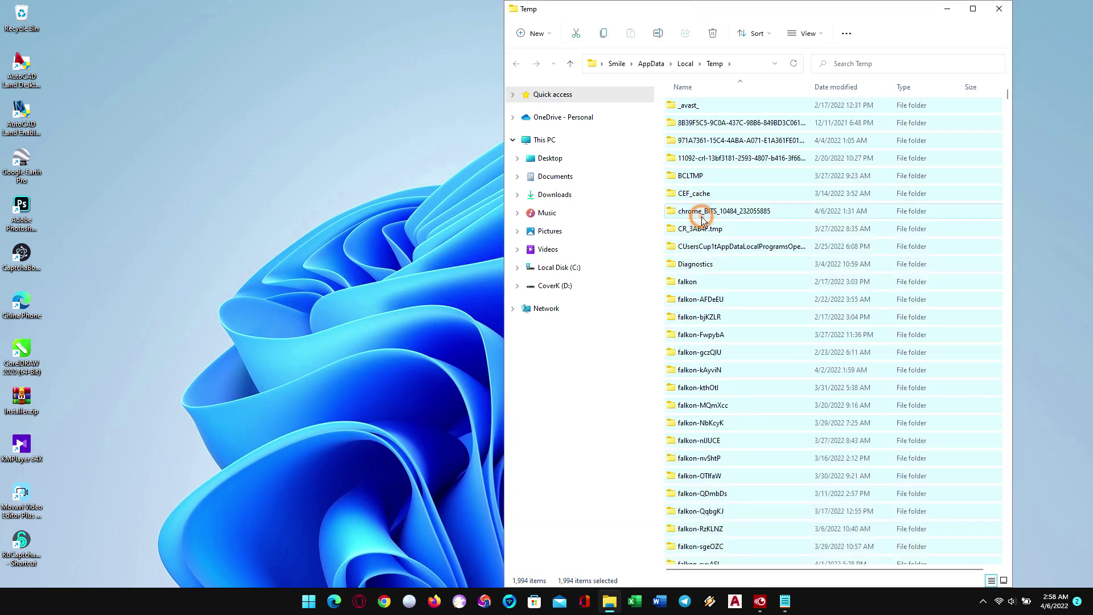
{"action": "right_click", "coordinate": [703, 220]}
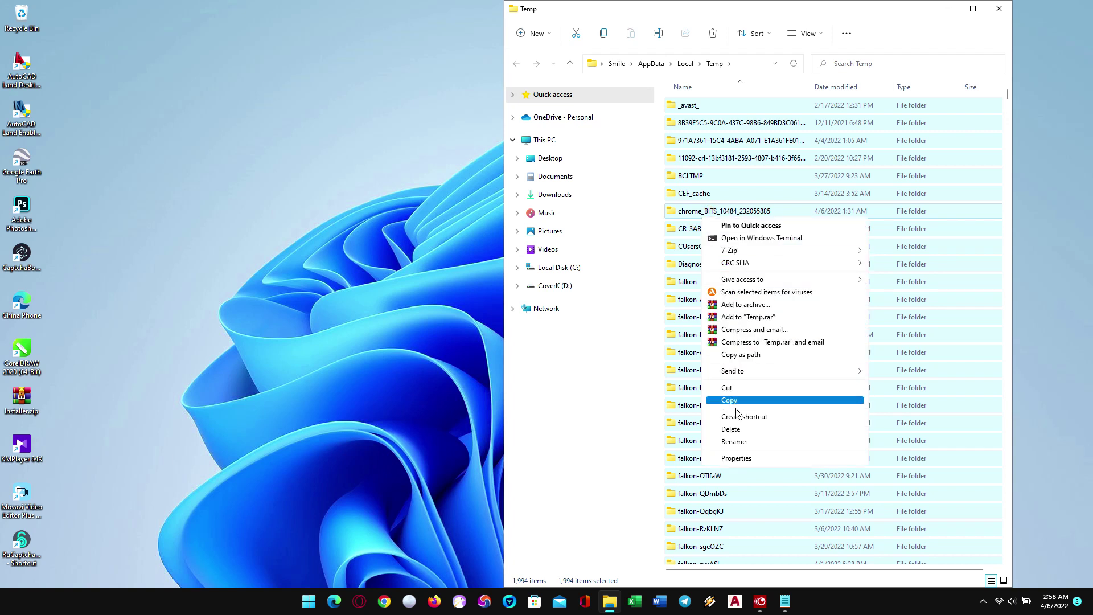
{"action": "left_click", "coordinate": [734, 431]}
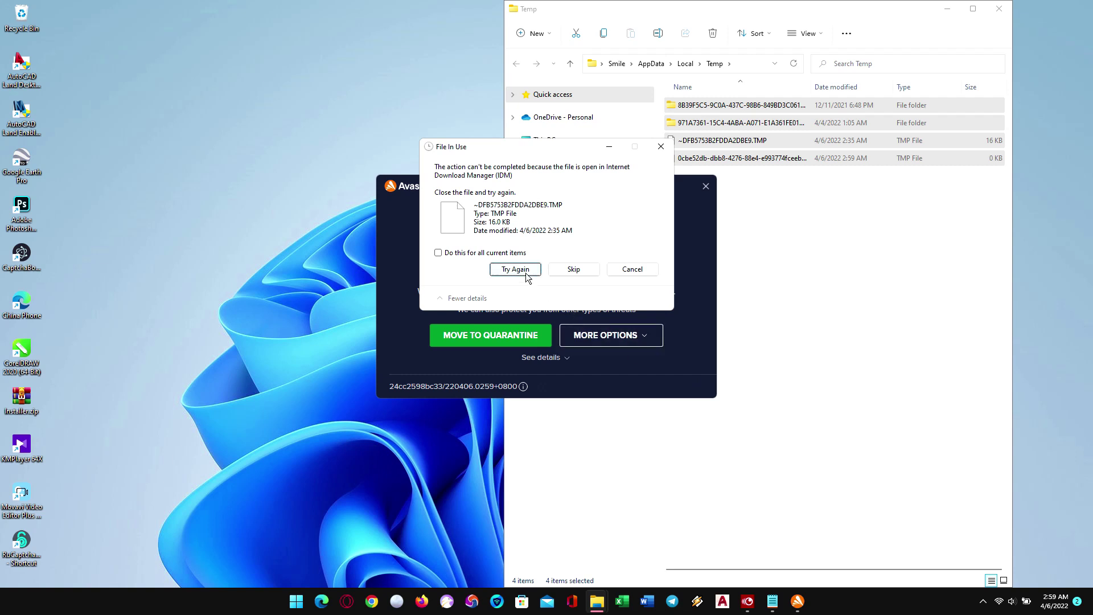
{"action": "left_click", "coordinate": [523, 253]}
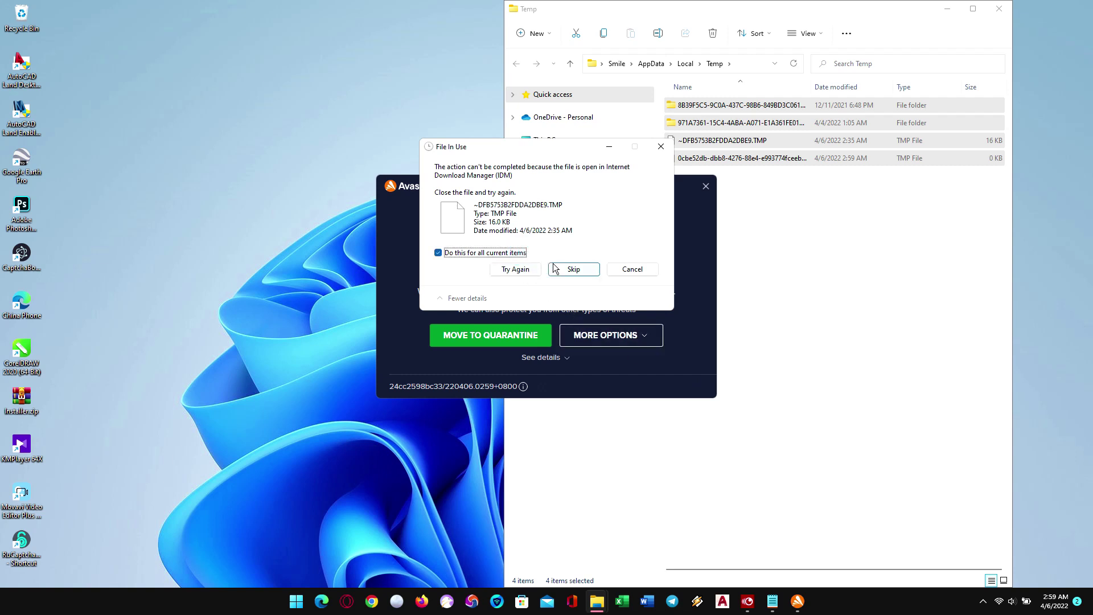
{"action": "left_click", "coordinate": [529, 268]}
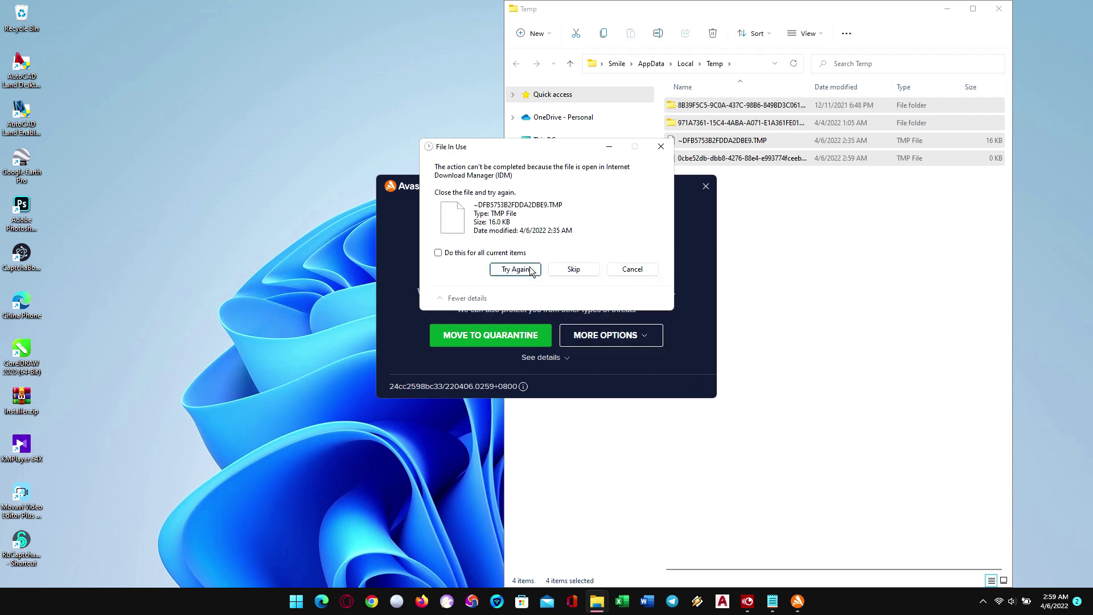
{"action": "left_click", "coordinate": [519, 252]}
{"action": "left_click", "coordinate": [558, 271]}
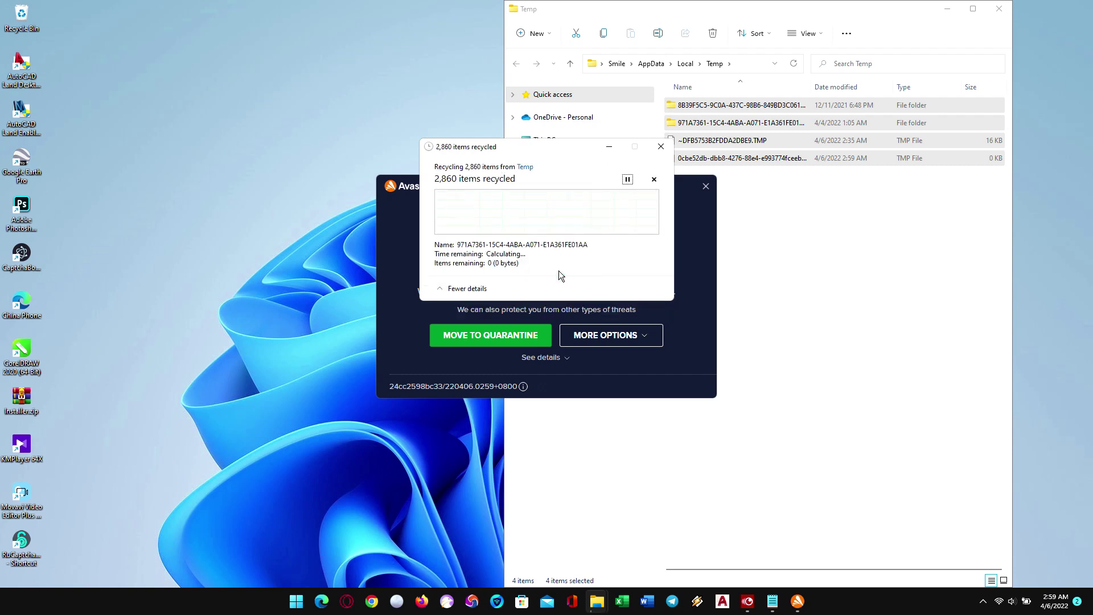
{"action": "left_click", "coordinate": [617, 337]}
{"action": "left_click", "coordinate": [608, 285]}
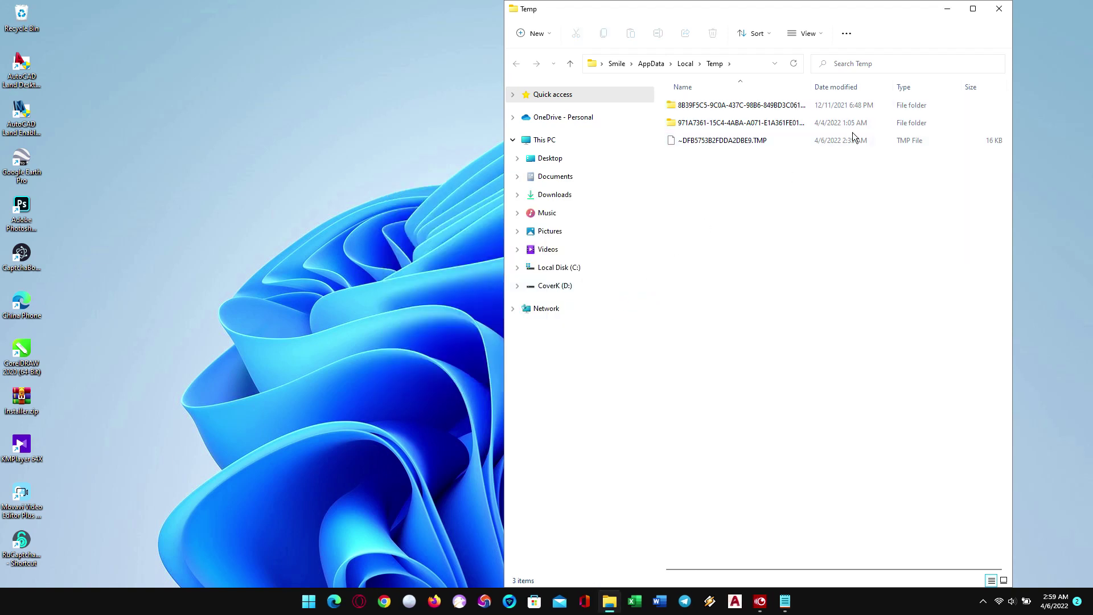
Try to delete the remaining ~DFB5753B2FDDA2DBE9.TMP file in the Temp folder, and close the File Explorer window
{"action": "right_click", "coordinate": [754, 142]}
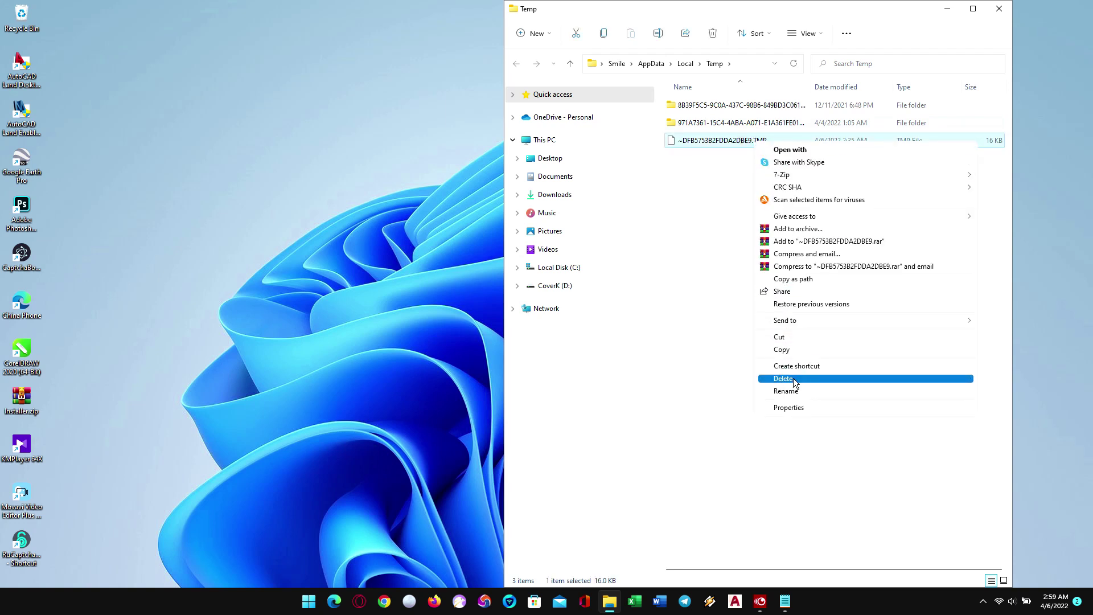
{"action": "left_click", "coordinate": [794, 378]}
{"action": "left_click", "coordinate": [588, 248]}
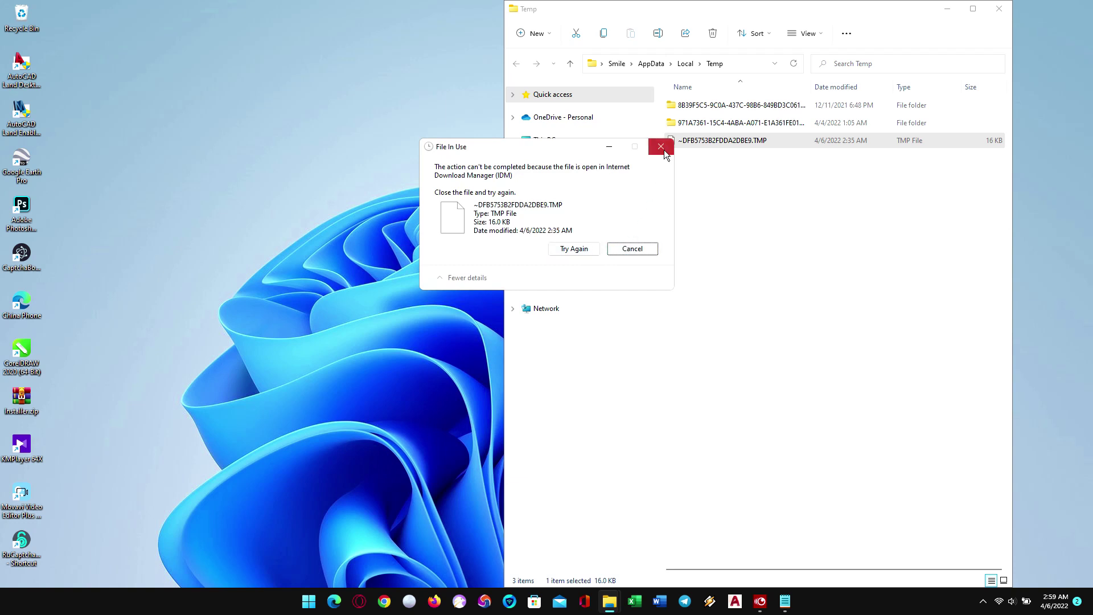
{"action": "left_click", "coordinate": [632, 248]}
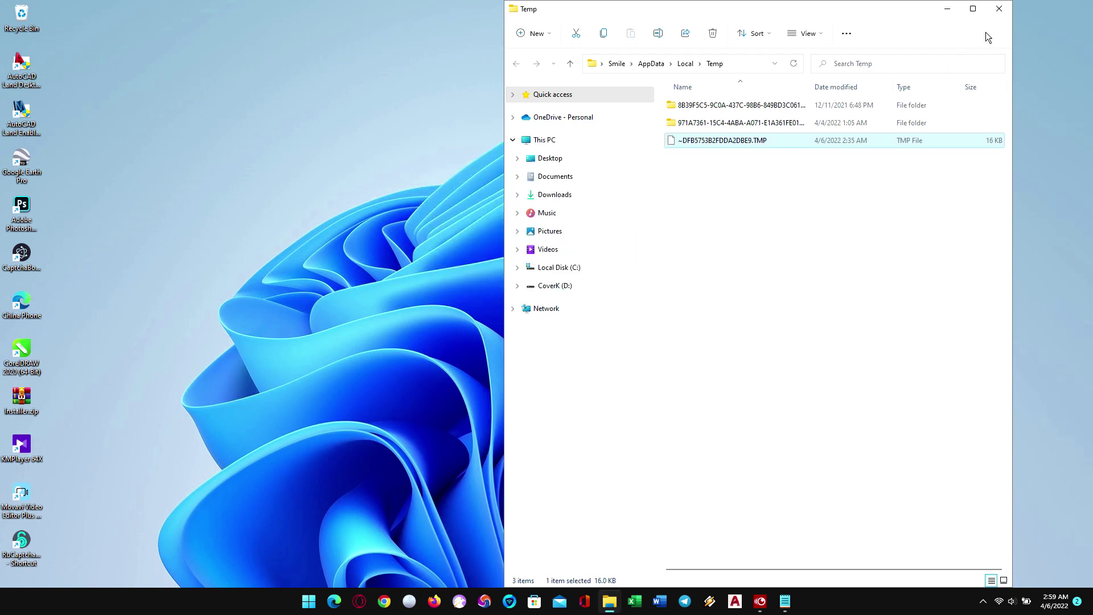
{"action": "left_click", "coordinate": [998, 9]}
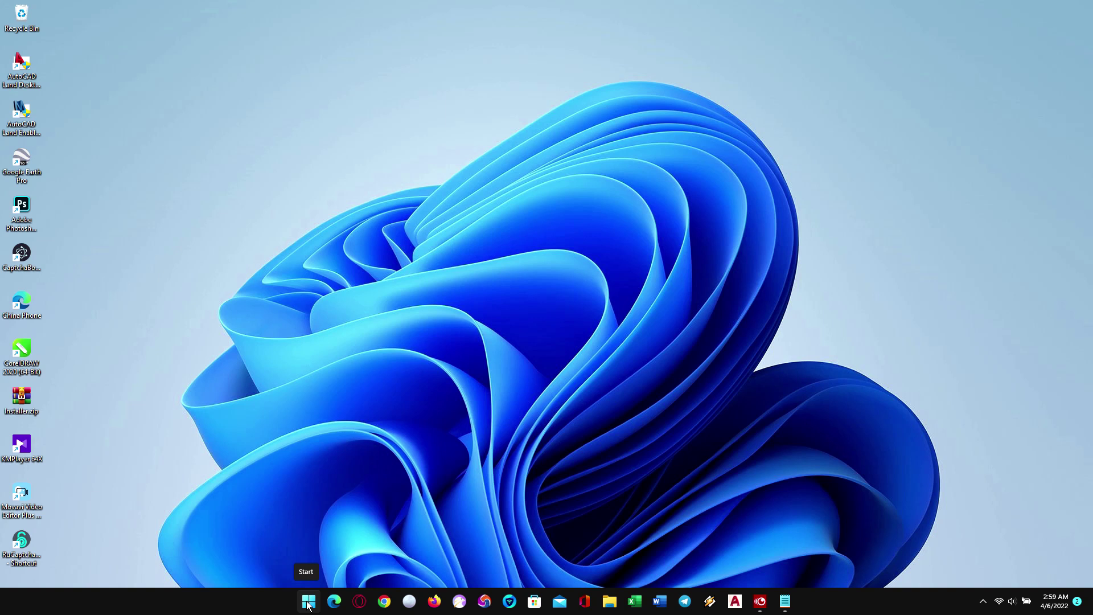
Check the Recent folder for leftover items using the Run command recent, and close its window
{"action": "right_click", "coordinate": [308, 602]}
{"action": "left_click", "coordinate": [290, 540]}
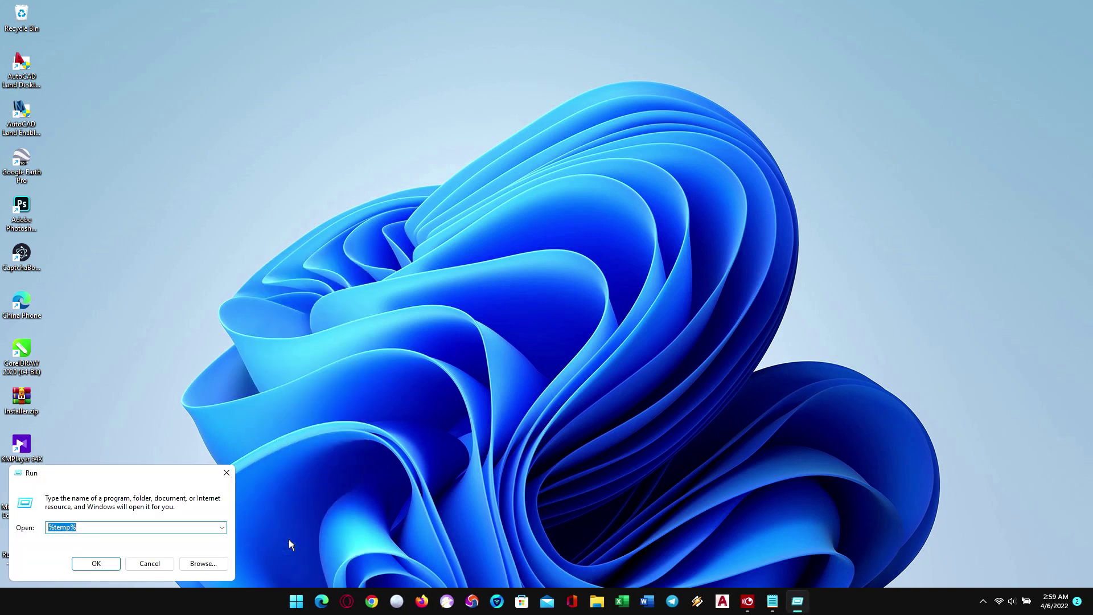
{"action": "type", "text": "recen"}
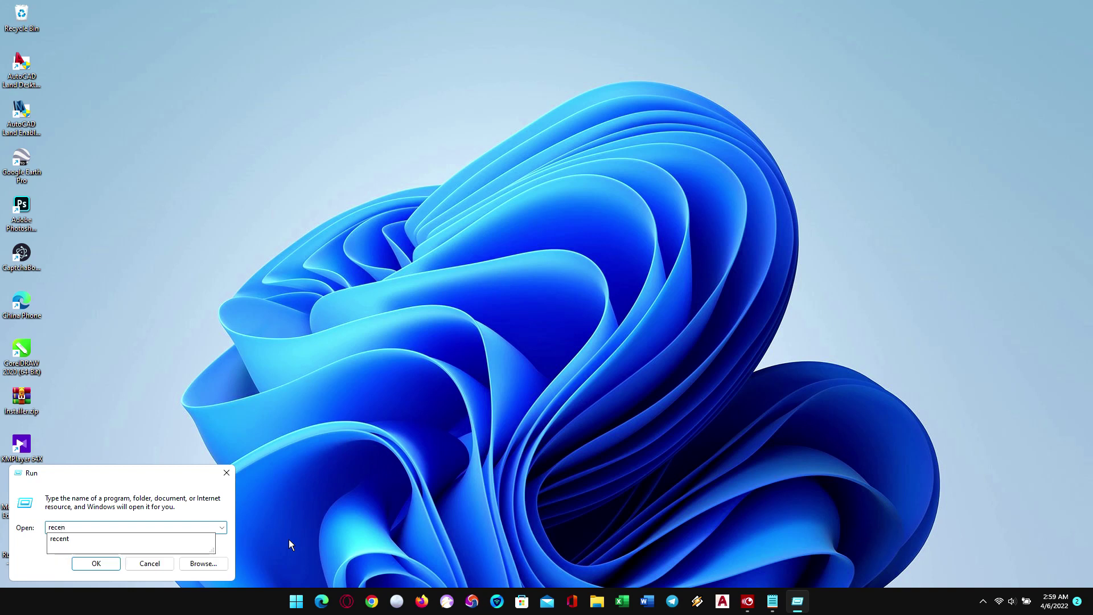
{"action": "type", "text": "t"}
{"action": "key", "text": "Return"}
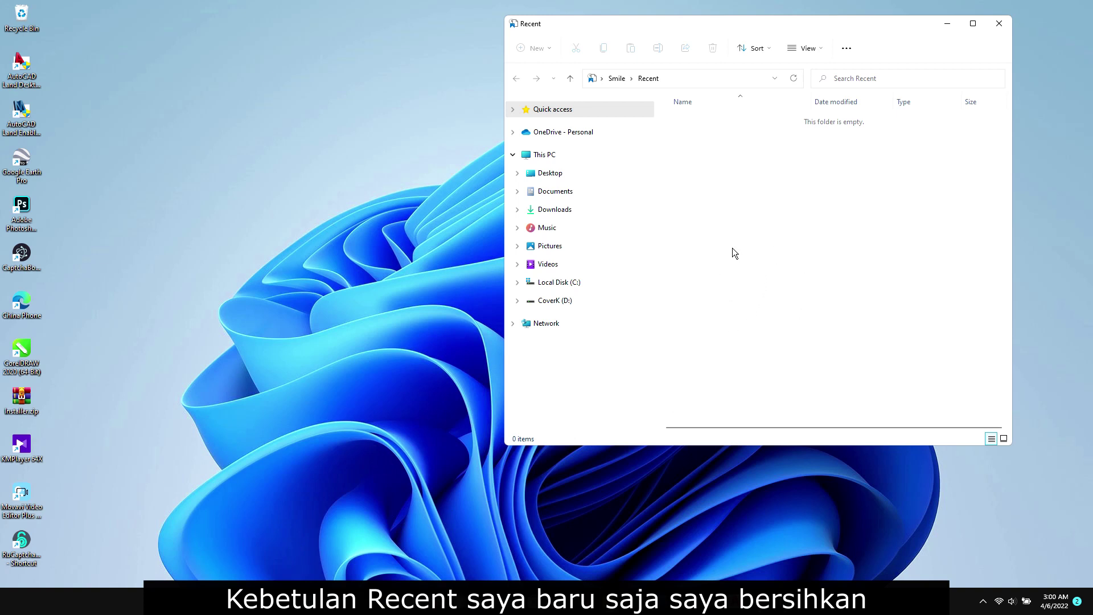
{"action": "left_click", "coordinate": [996, 29]}
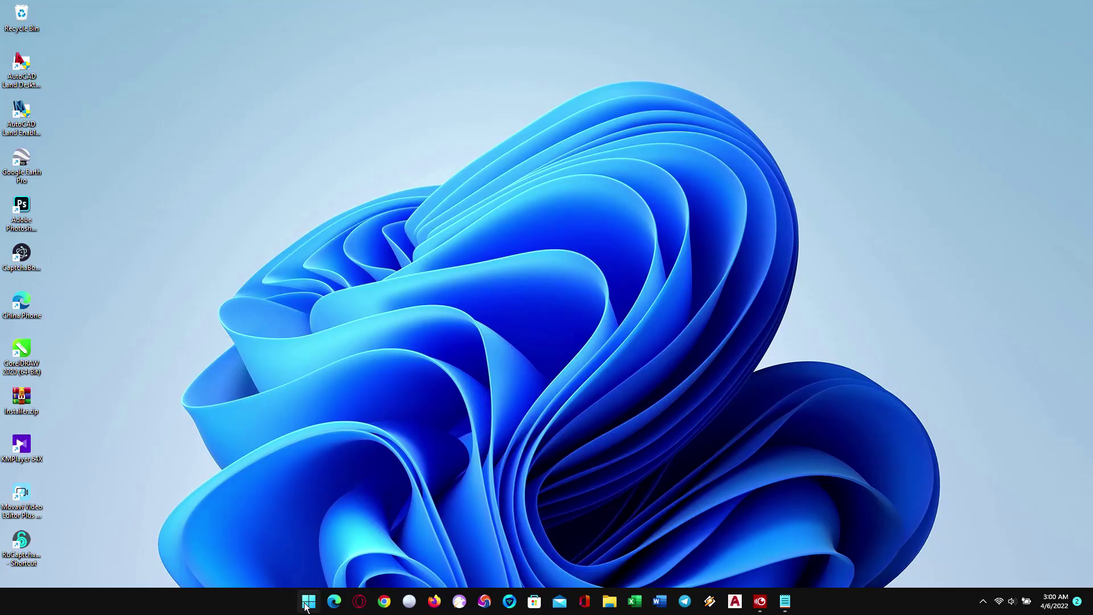
Open the Temporary files page under System > Storage in Windows Settings
{"action": "right_click", "coordinate": [305, 605]}
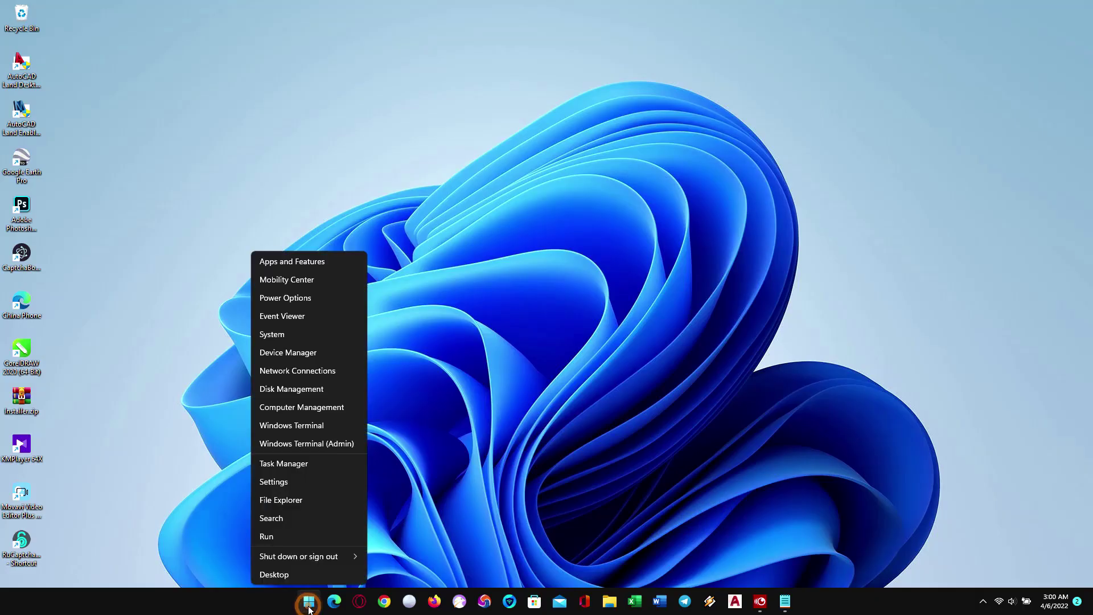
{"action": "left_click", "coordinate": [290, 483]}
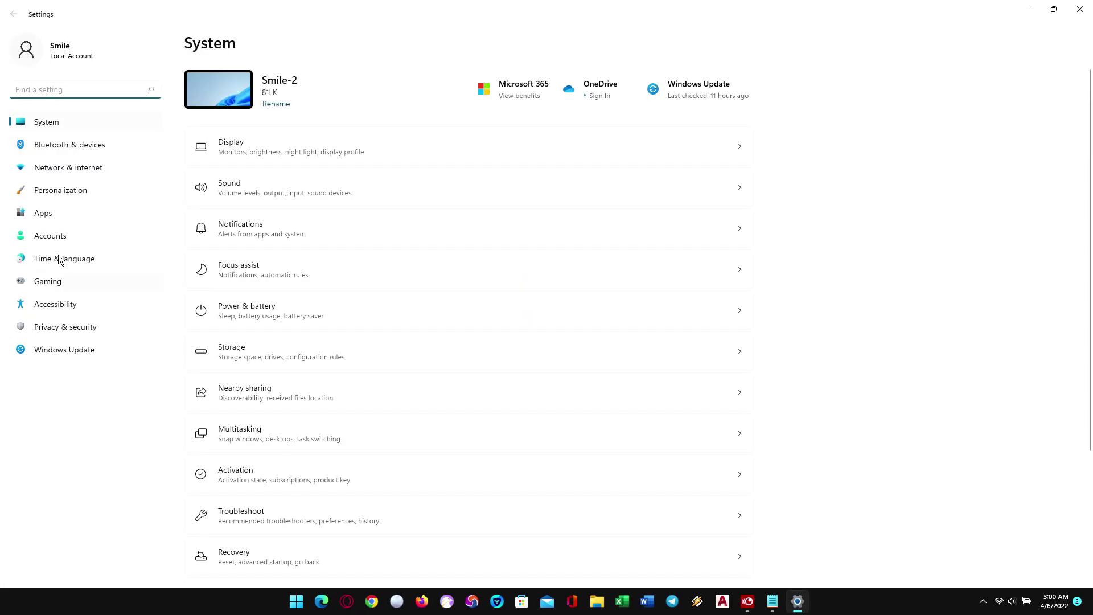
{"action": "left_click", "coordinate": [56, 128]}
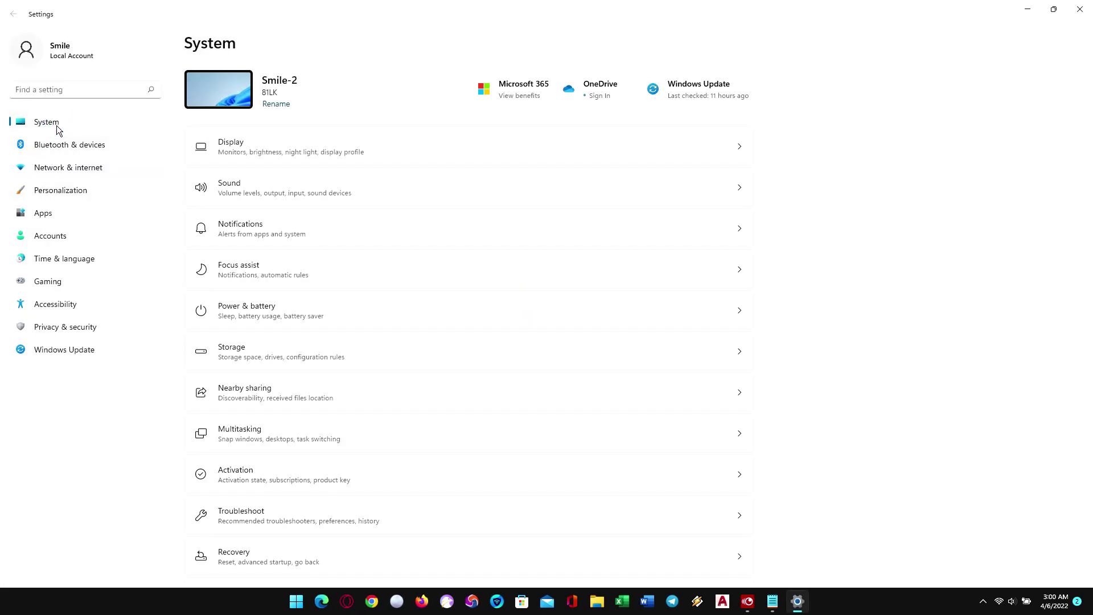
{"action": "left_click", "coordinate": [263, 357]}
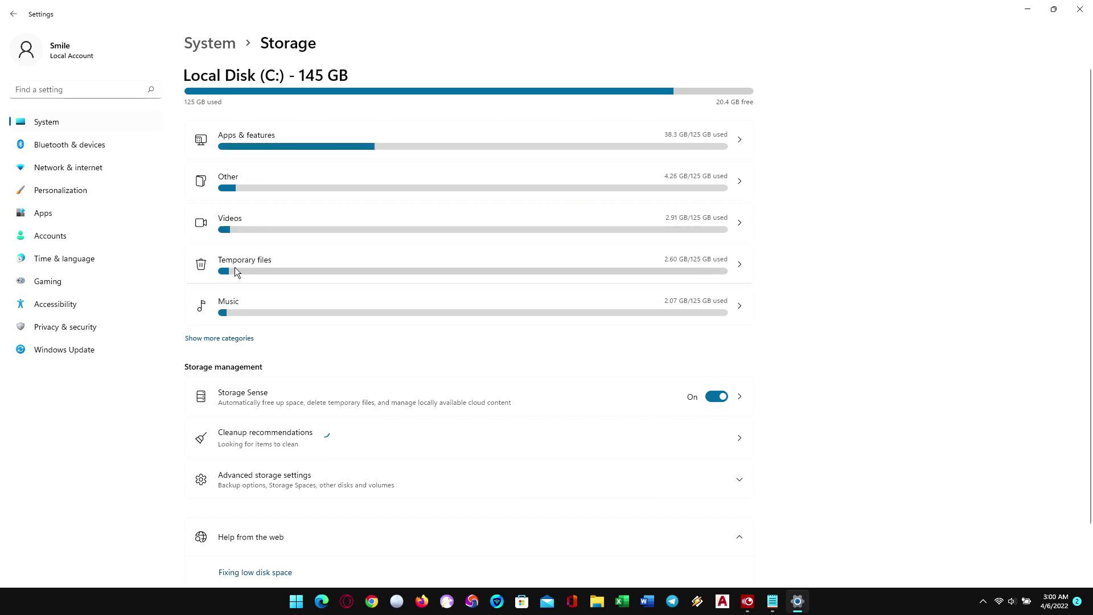
{"action": "left_click", "coordinate": [681, 267]}
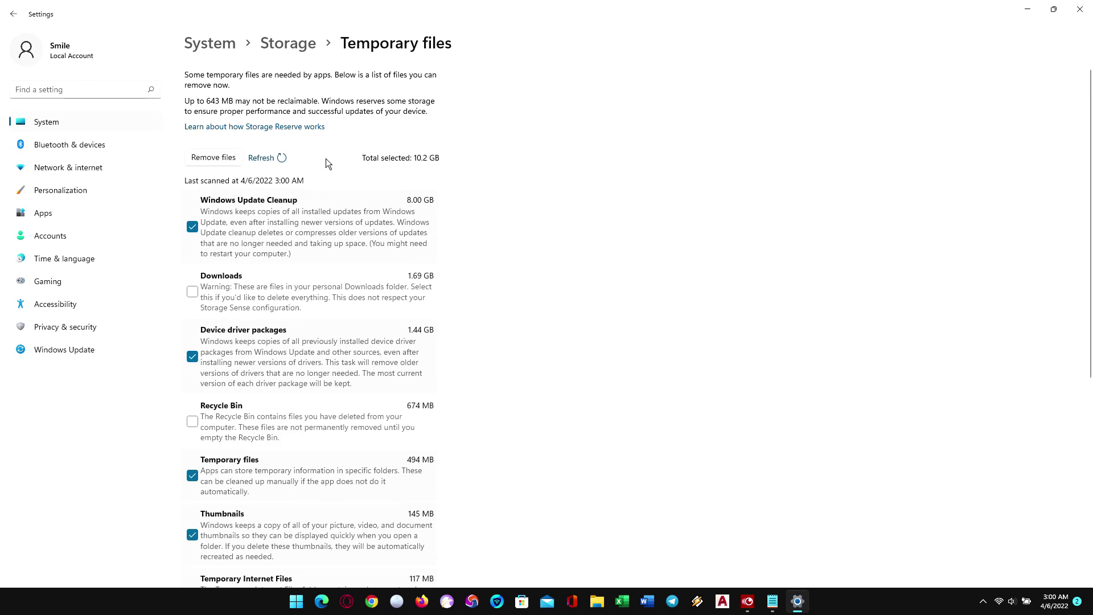
Refresh the temporary files scan and also select Recycle Bin and DirectX Shader Cache for removal
{"action": "left_click", "coordinate": [283, 158]}
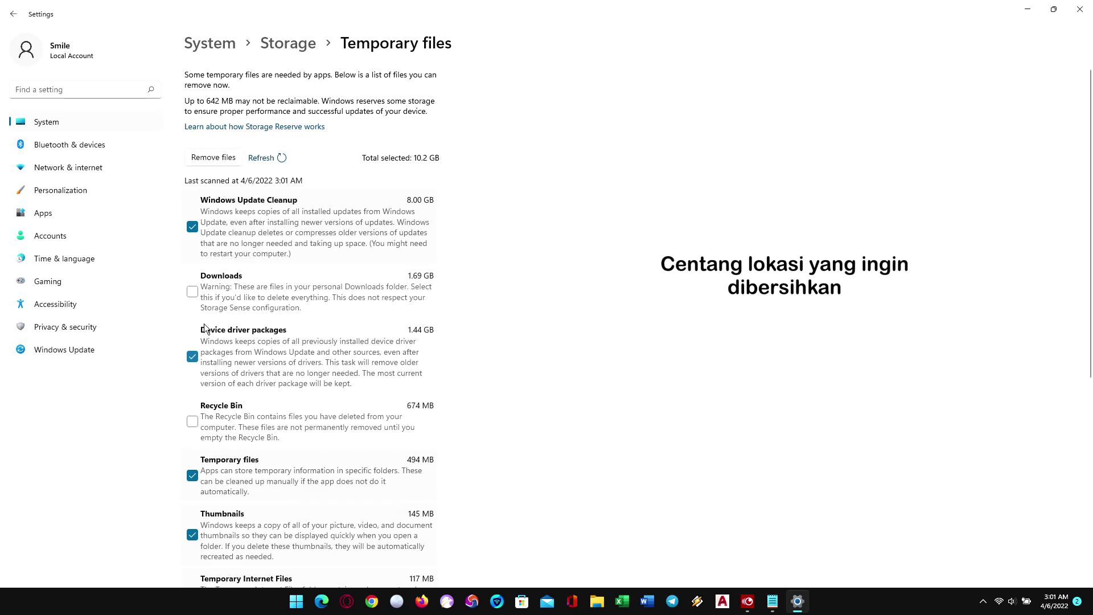
{"action": "left_click", "coordinate": [193, 422]}
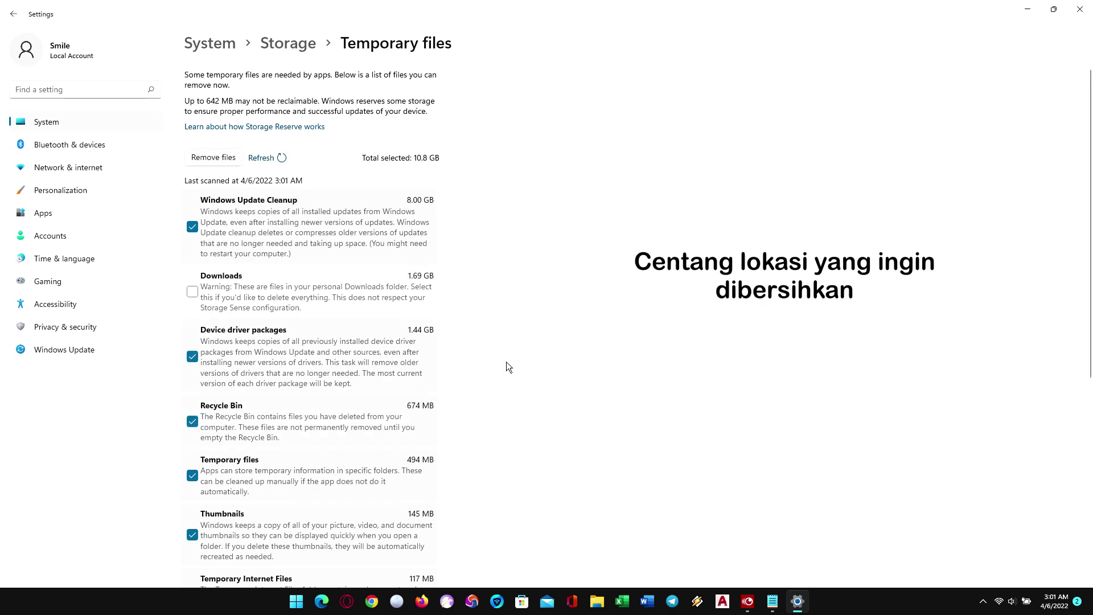
{"action": "scroll", "coordinate": [508, 366], "scroll_direction": "down", "scroll_amount": 5}
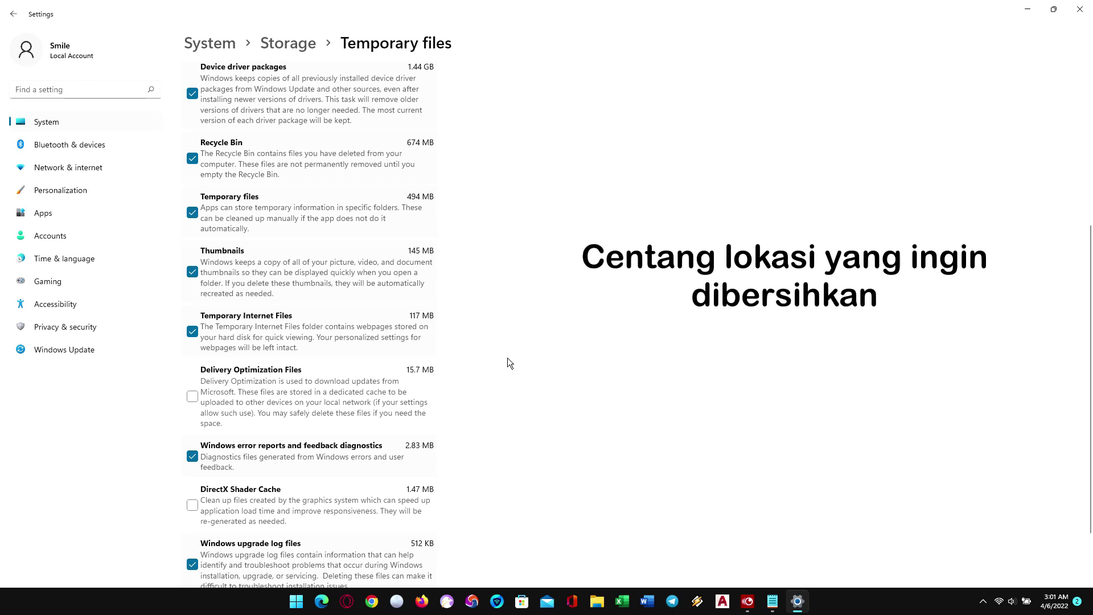
{"action": "scroll", "coordinate": [508, 360], "scroll_direction": "down", "scroll_amount": 2}
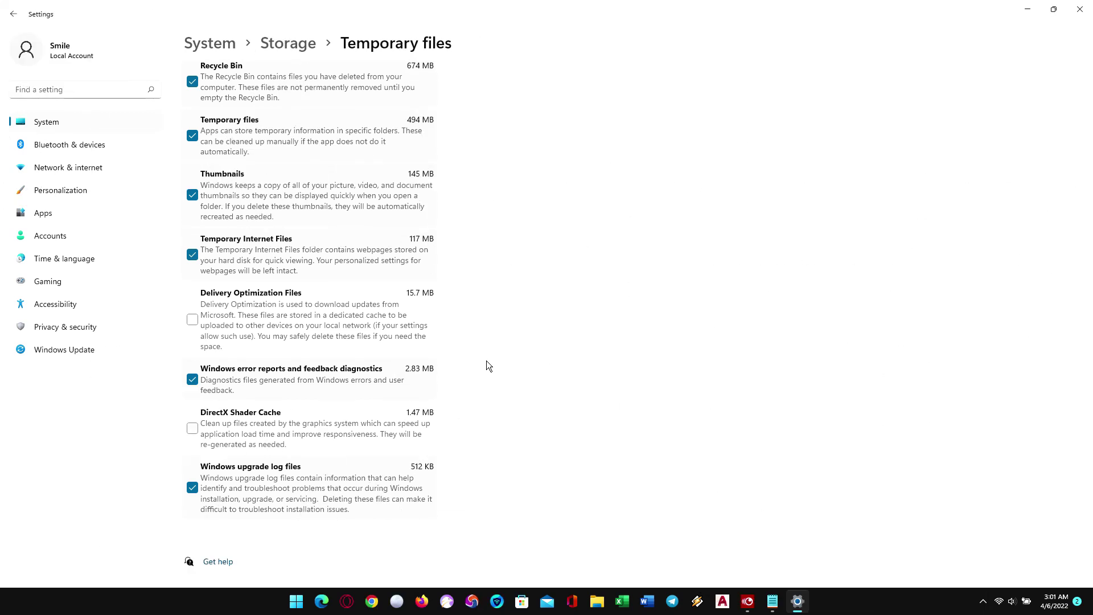
{"action": "left_click", "coordinate": [191, 434]}
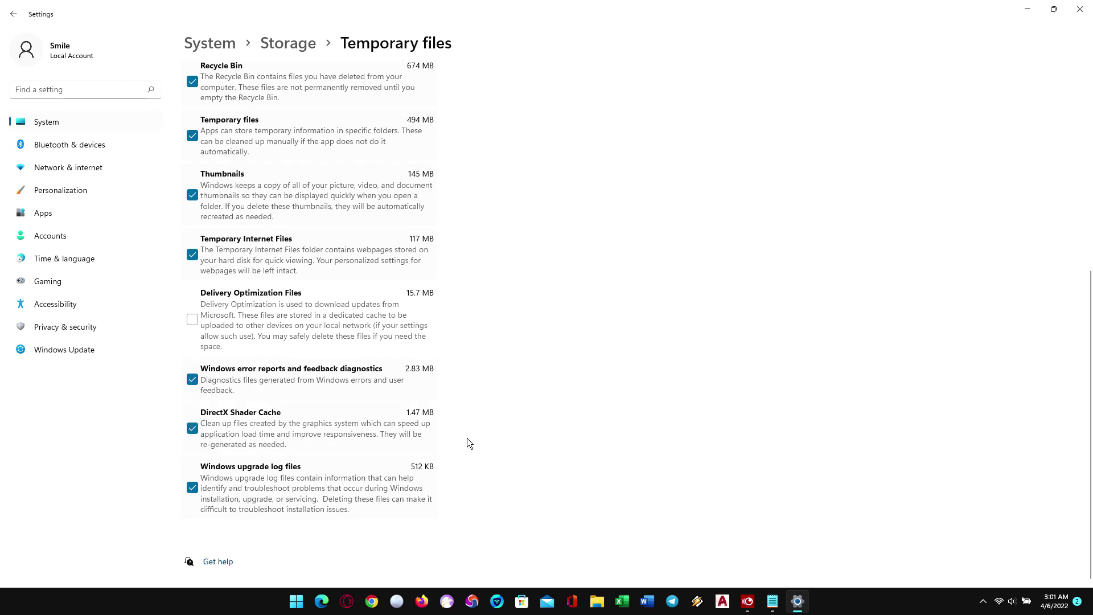
Remove all selected temporary file categories permanently, and close Settings once the cleanup finishes
{"action": "scroll", "coordinate": [467, 438], "scroll_direction": "up", "scroll_amount": 6}
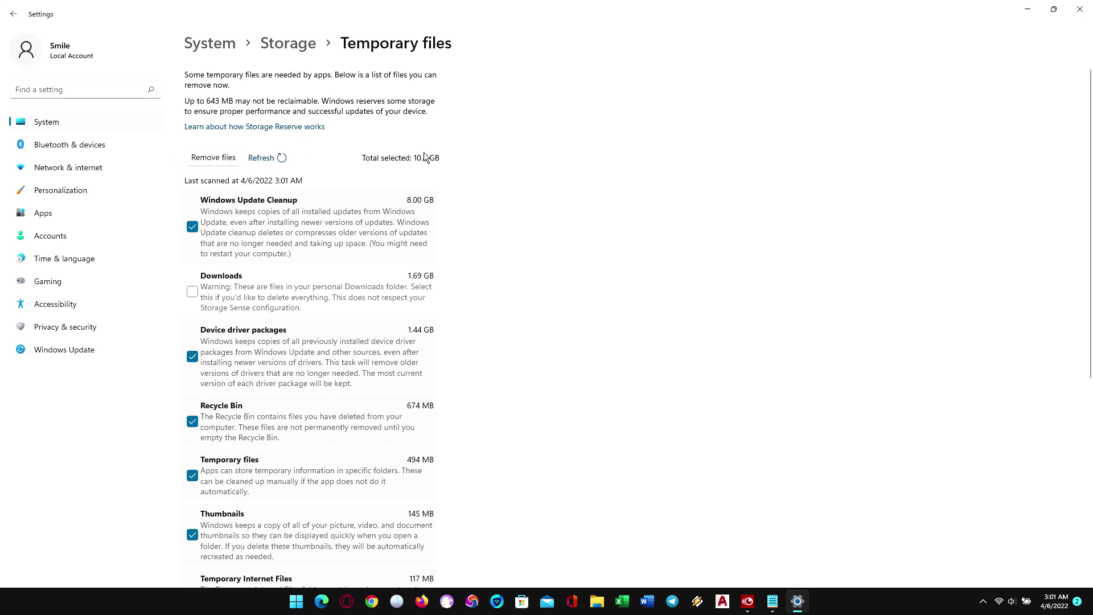
{"action": "left_click", "coordinate": [210, 159]}
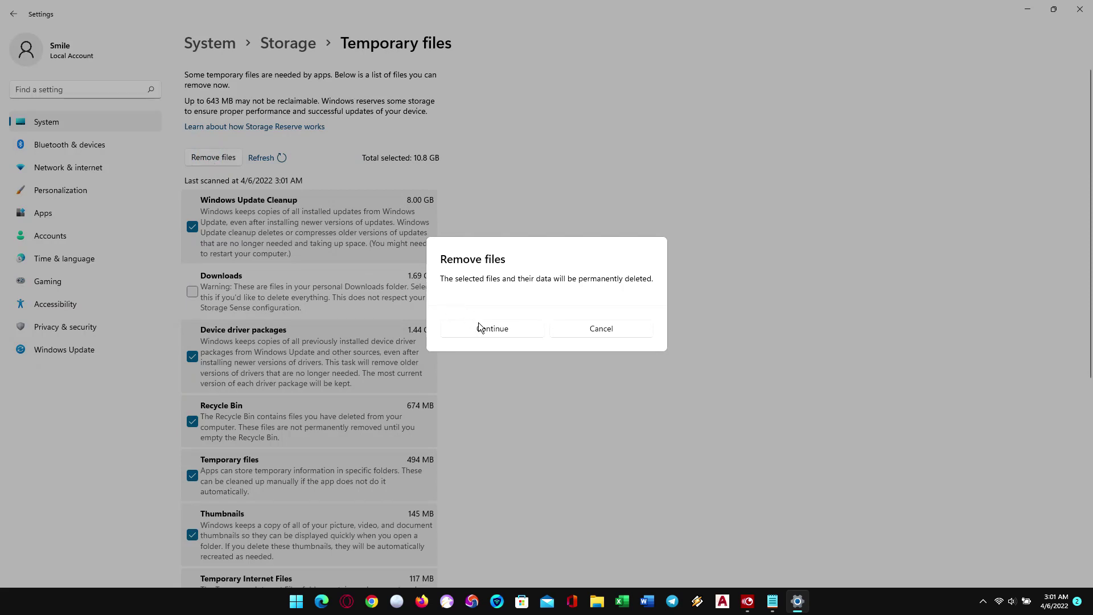
{"action": "left_click", "coordinate": [479, 327]}
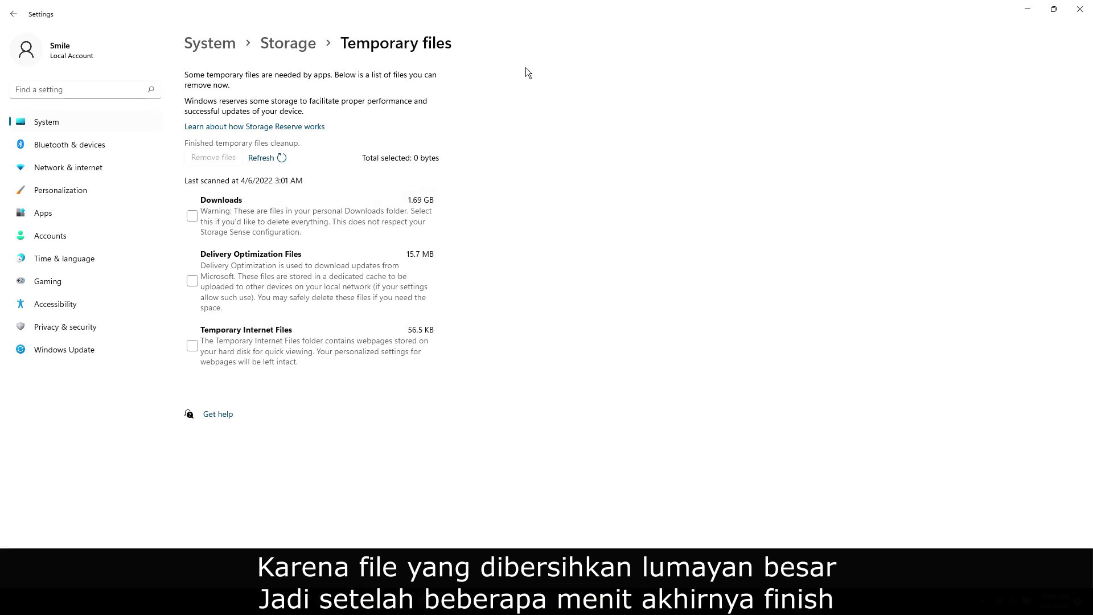
{"action": "left_click", "coordinate": [1083, 14]}
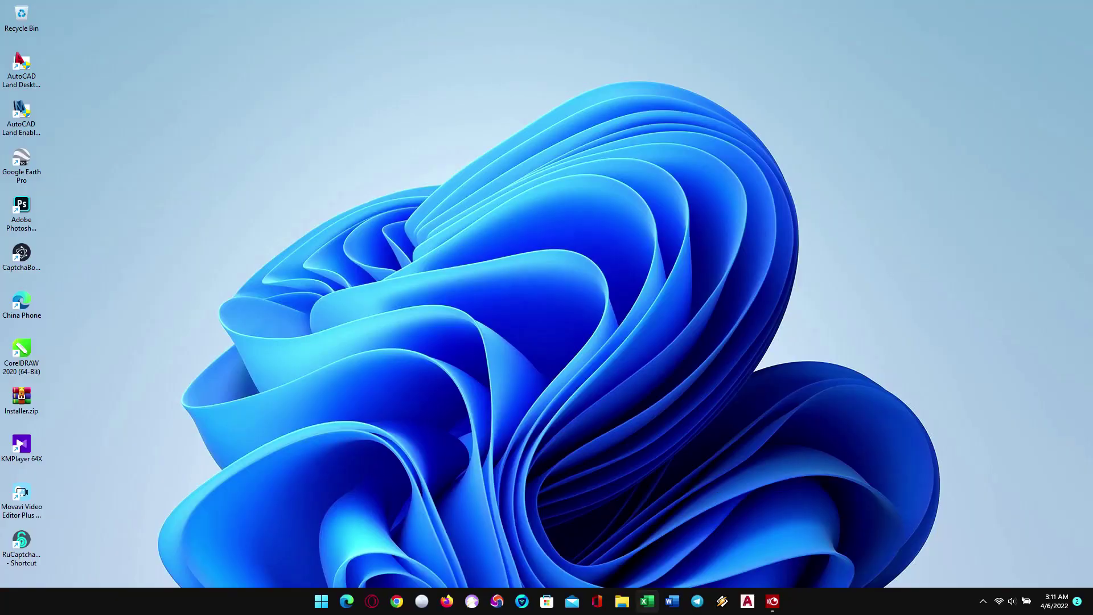
Open the Optimize Drives tool from the properties of Local Disk (C:) in File Explorer
{"action": "left_click", "coordinate": [622, 602]}
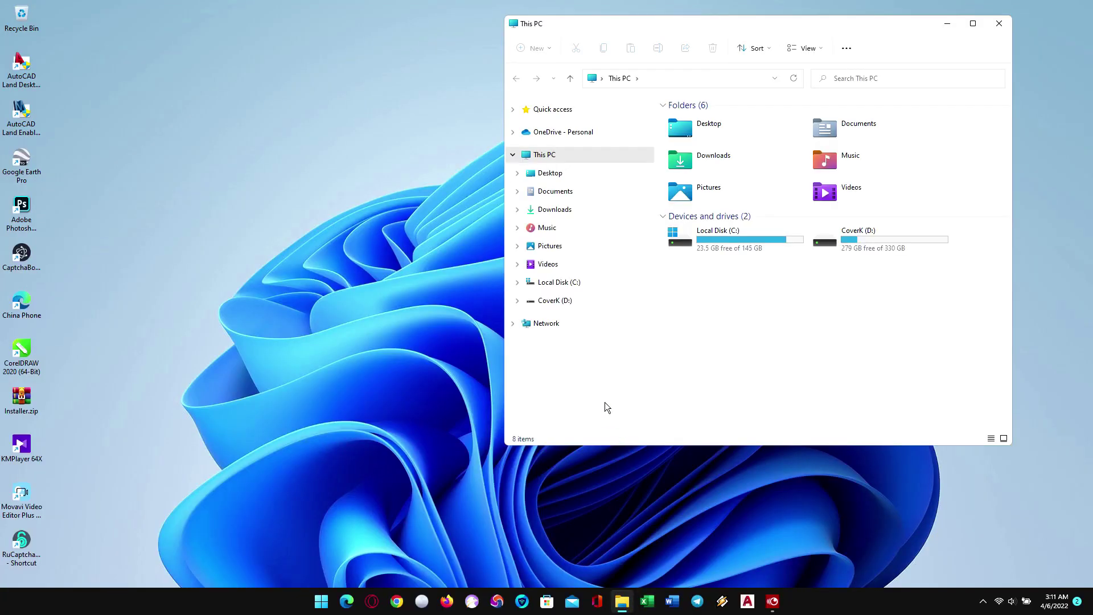
{"action": "right_click", "coordinate": [559, 284]}
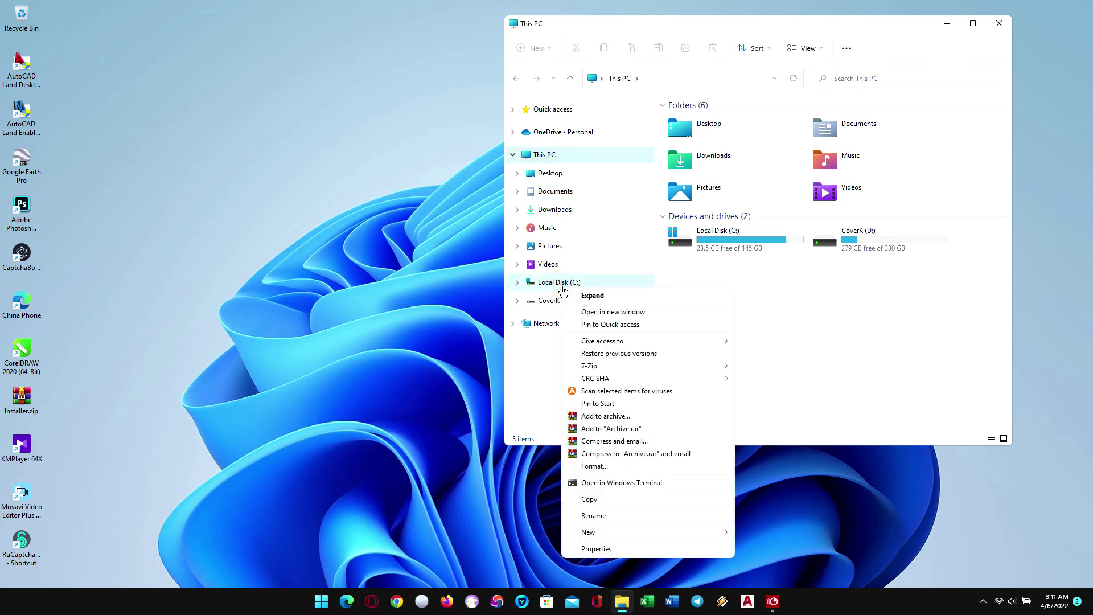
{"action": "left_click", "coordinate": [617, 550]}
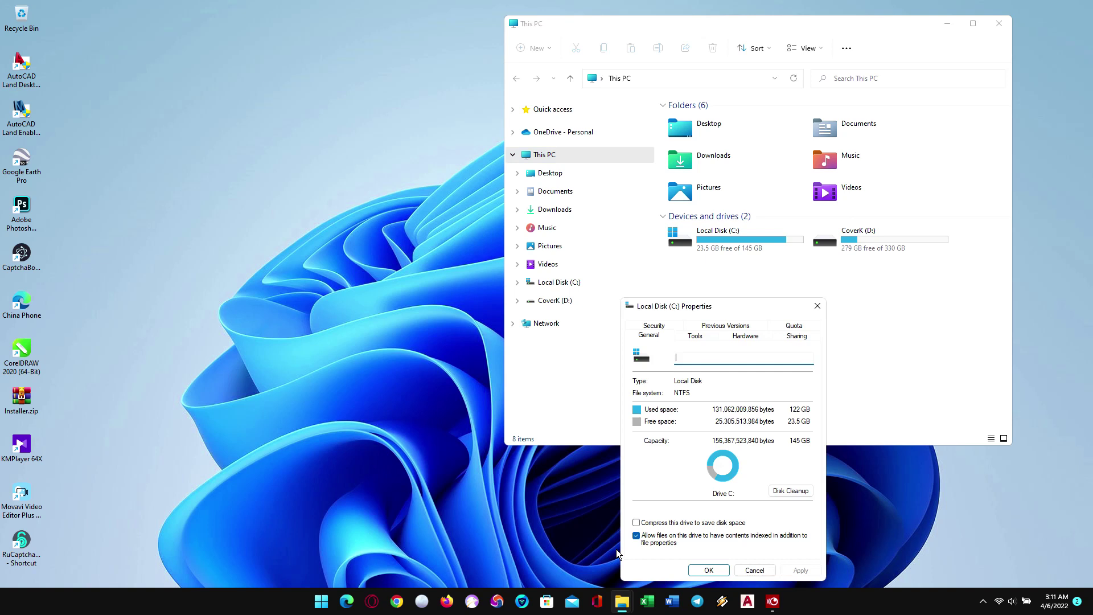
{"action": "left_click", "coordinate": [706, 337]}
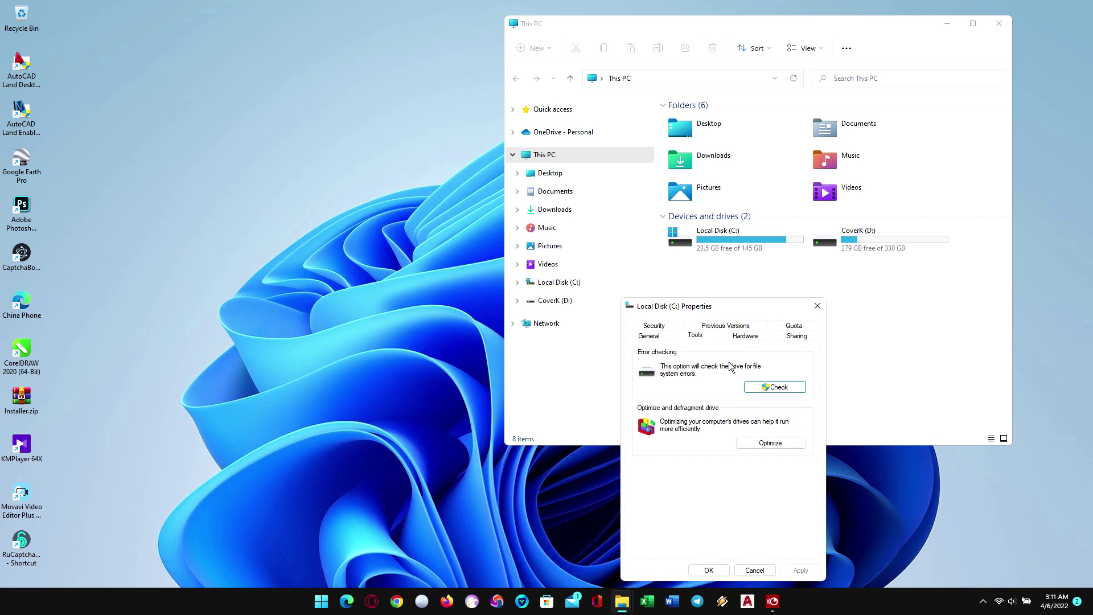
{"action": "left_click_drag", "start_coordinate": [698, 305], "coordinate": [797, 250]}
{"action": "left_click", "coordinate": [857, 390]}
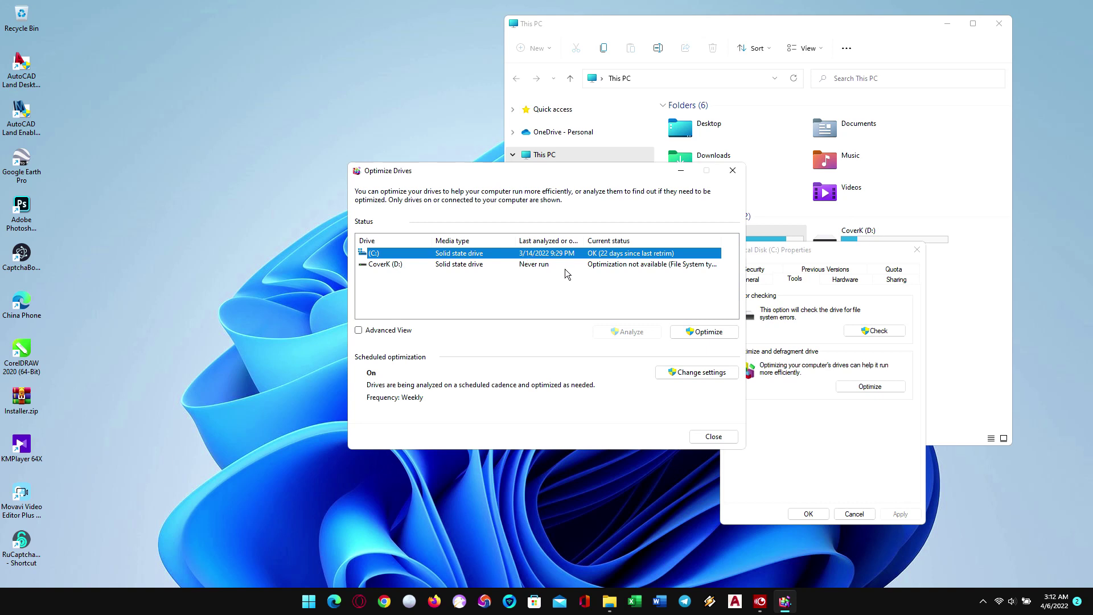
Confirm the drive optimization schedule with Weekly frequency and increased task priority for missed runs enabled
{"action": "left_click", "coordinate": [704, 372]}
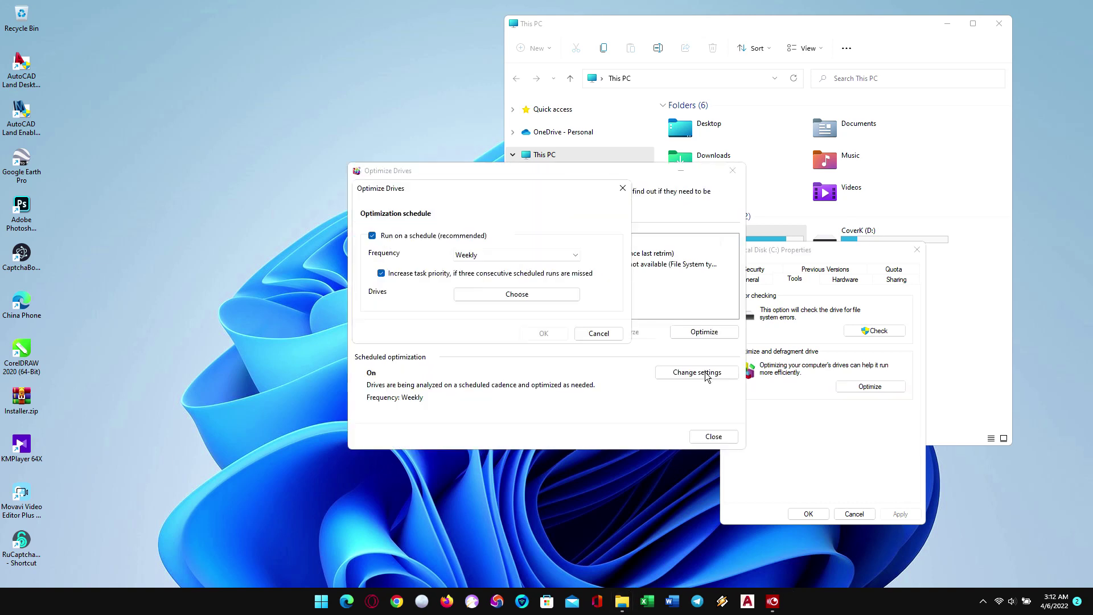
{"action": "left_click", "coordinate": [576, 257]}
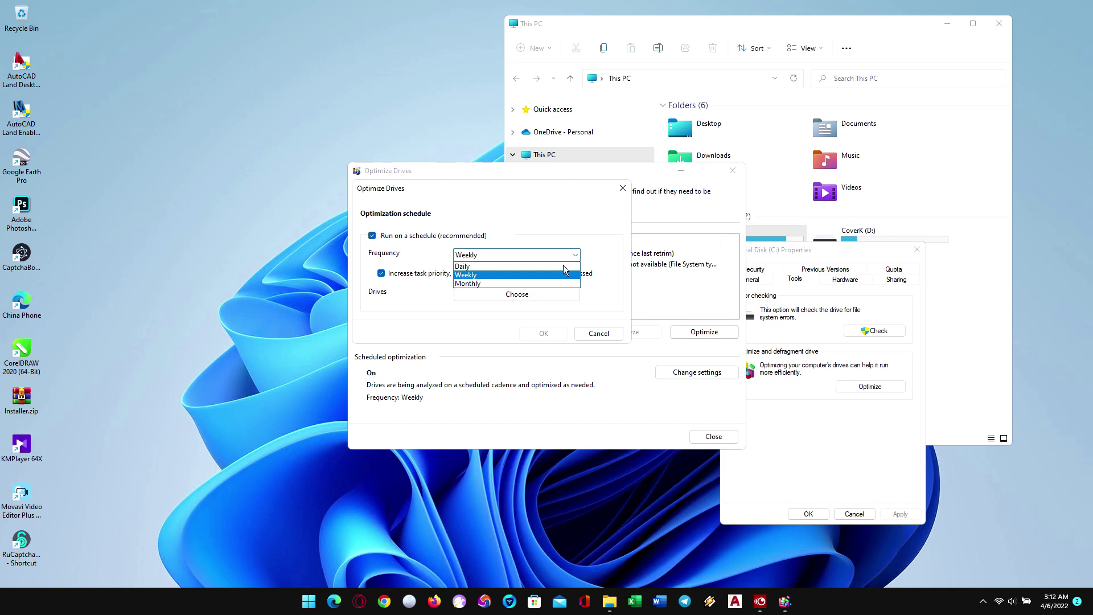
{"action": "left_click", "coordinate": [486, 275]}
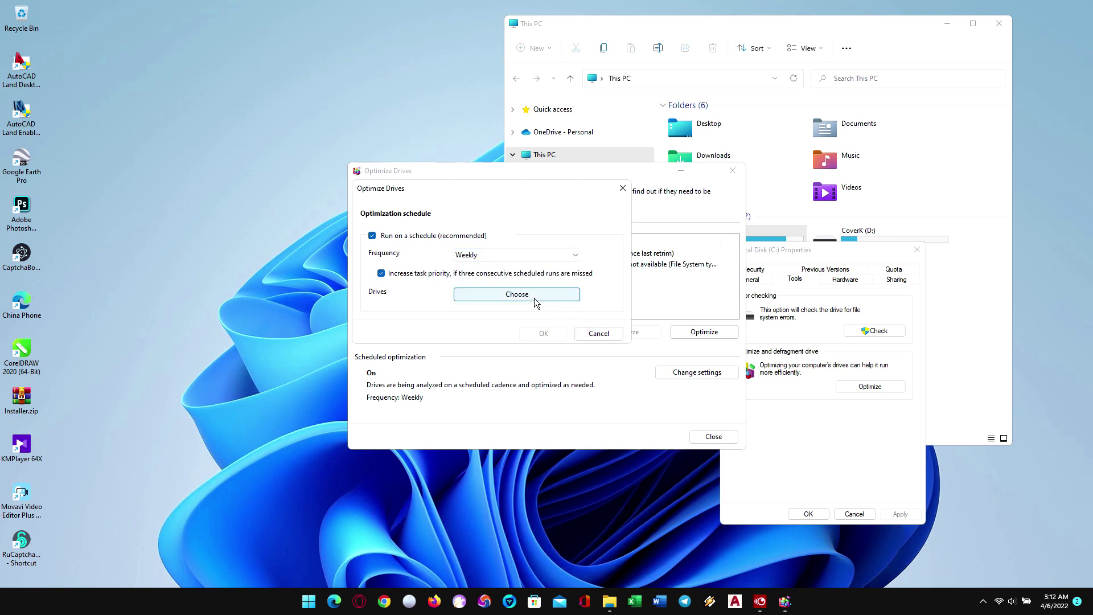
{"action": "left_click", "coordinate": [381, 274]}
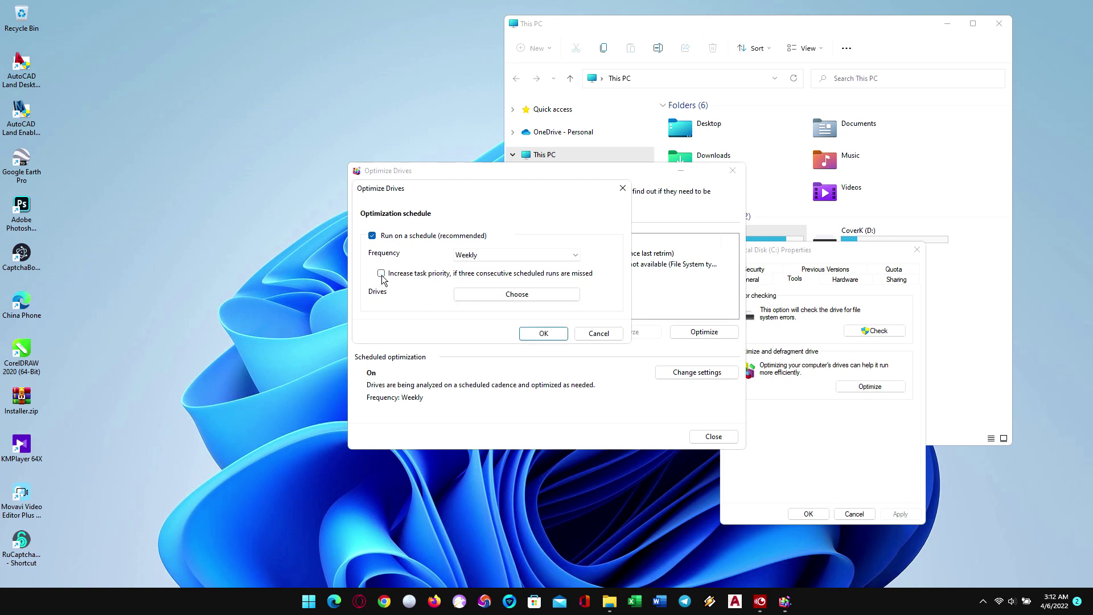
{"action": "left_click", "coordinate": [382, 274]}
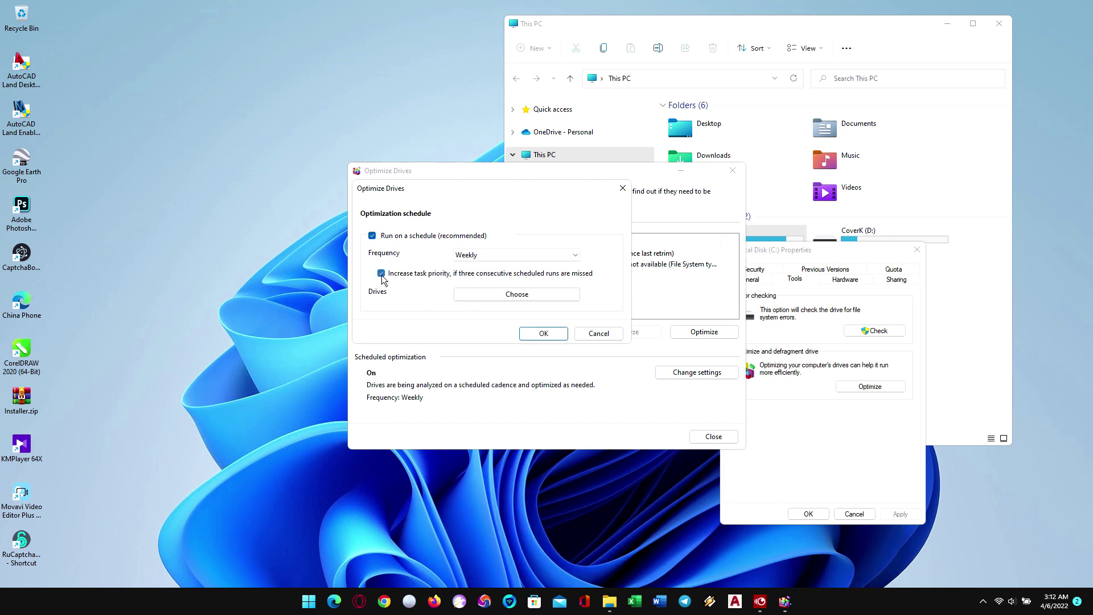
{"action": "left_click", "coordinate": [544, 335]}
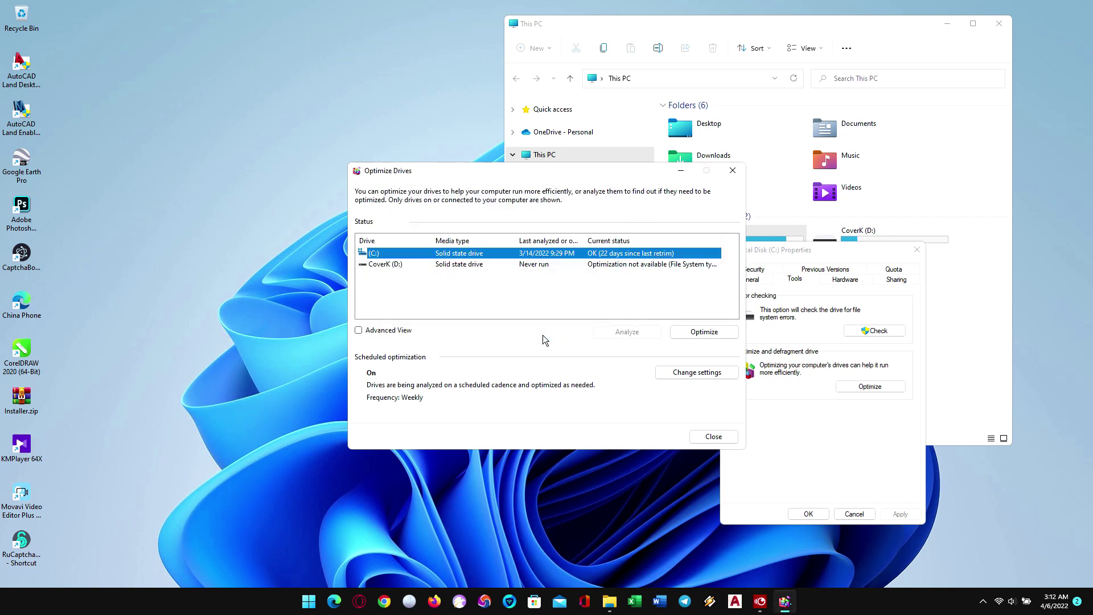
With CoverK (D:) selected, set the optimization schedule frequency to Monthly and turn off increased task priority for missed runs
{"action": "left_click", "coordinate": [533, 265]}
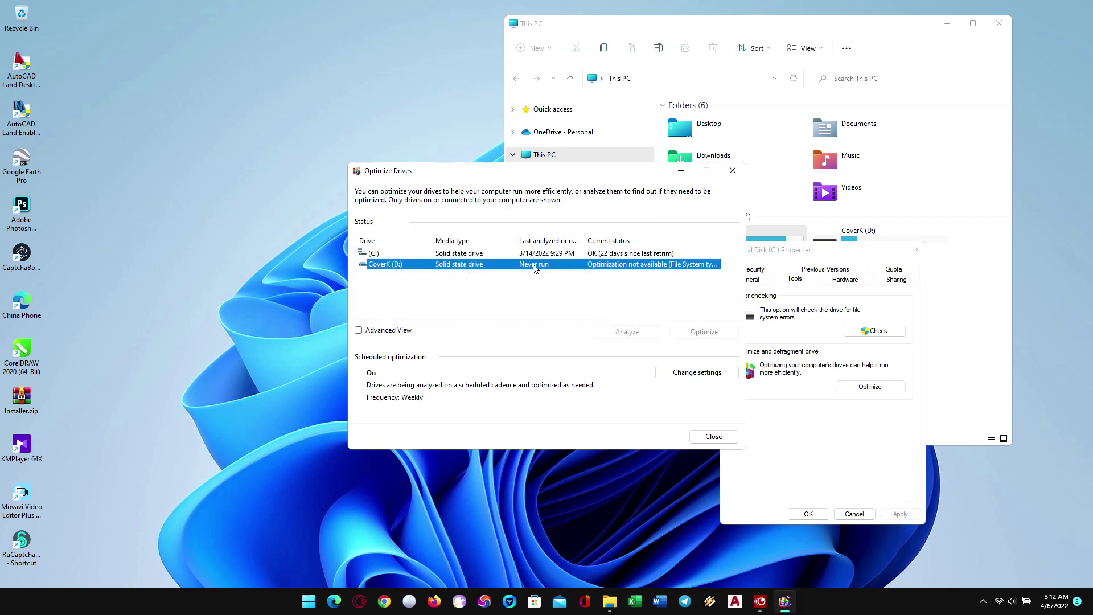
{"action": "left_click", "coordinate": [692, 373]}
{"action": "left_click", "coordinate": [565, 260]}
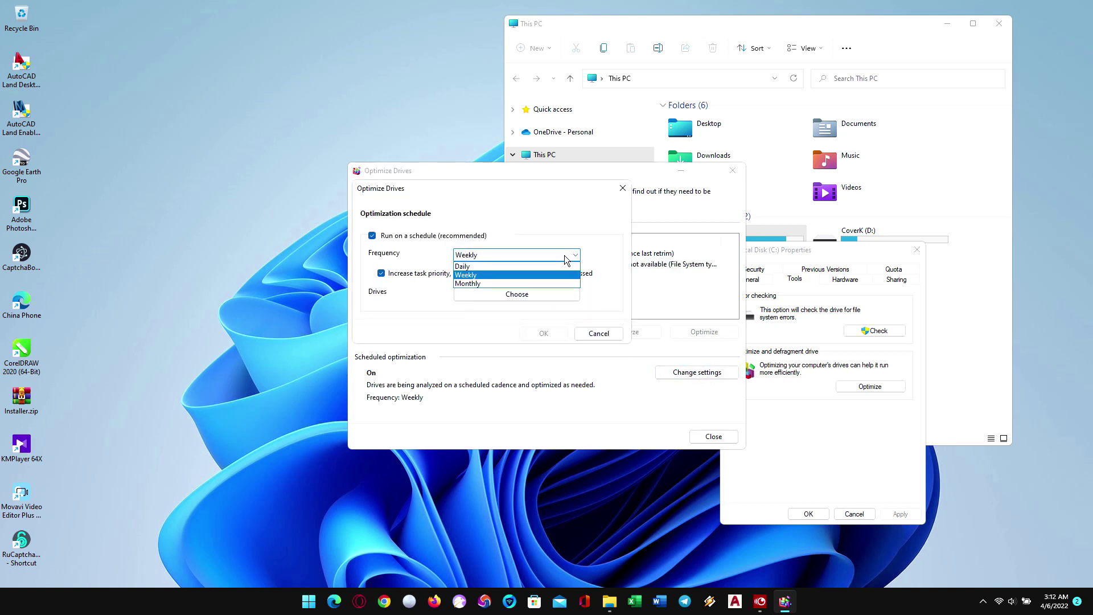
{"action": "left_click", "coordinate": [524, 282]}
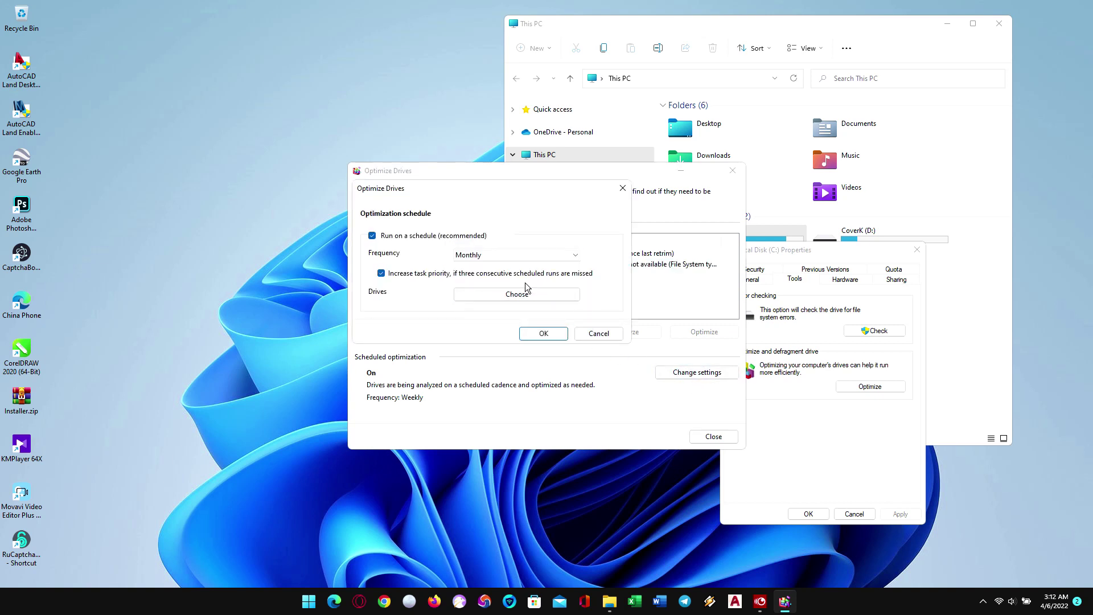
{"action": "left_click", "coordinate": [381, 274]}
{"action": "left_click", "coordinate": [543, 334]}
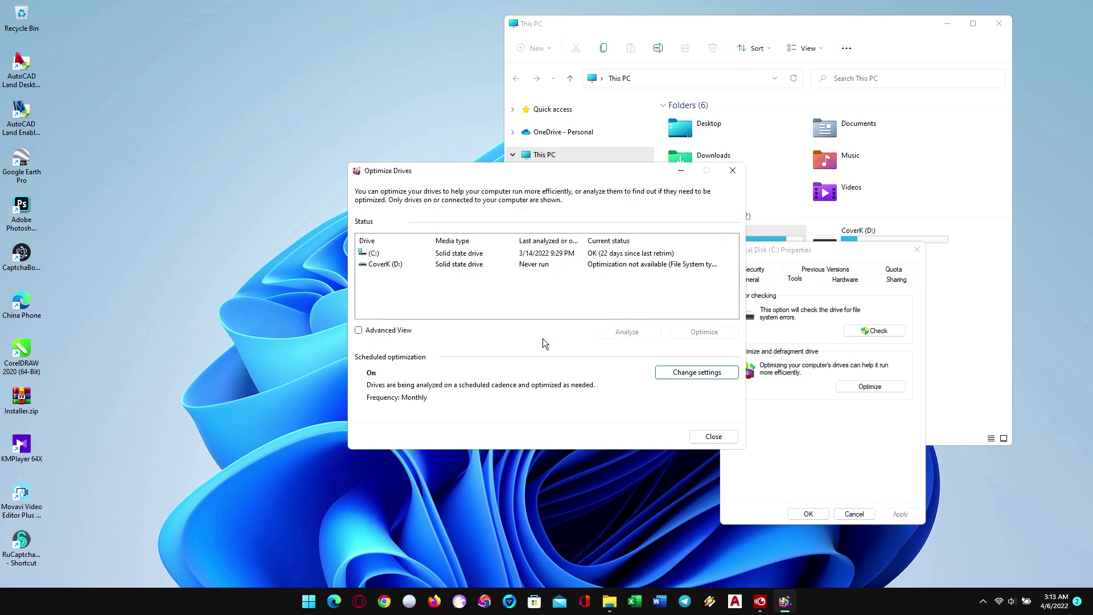
Close Optimize Drives, accept the Local Disk (C:) properties, and close the This PC window
{"action": "left_click", "coordinate": [712, 440]}
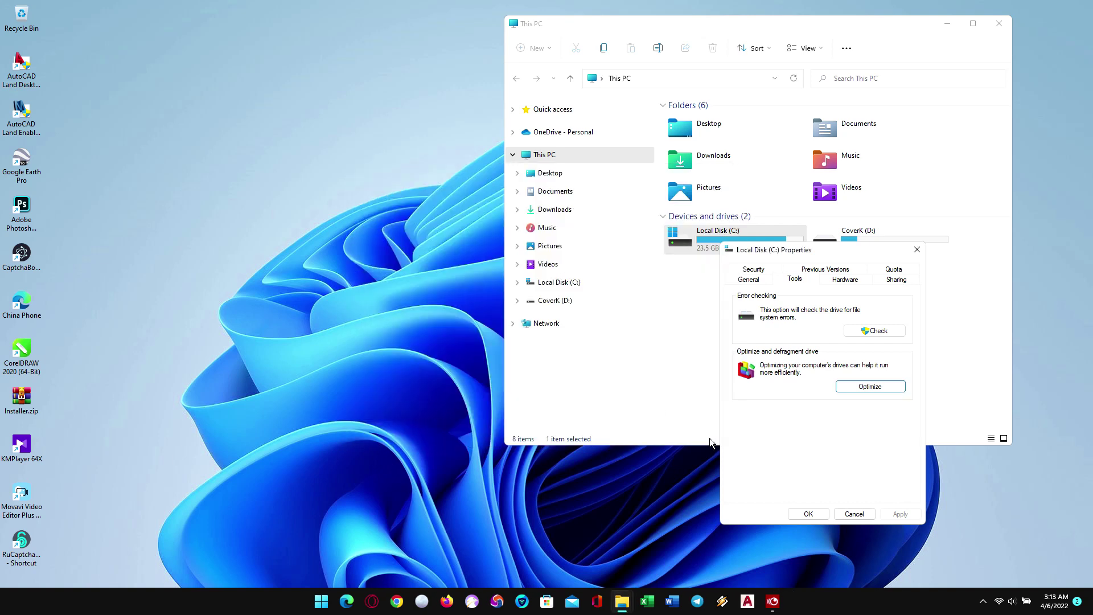
{"action": "left_click", "coordinate": [822, 517]}
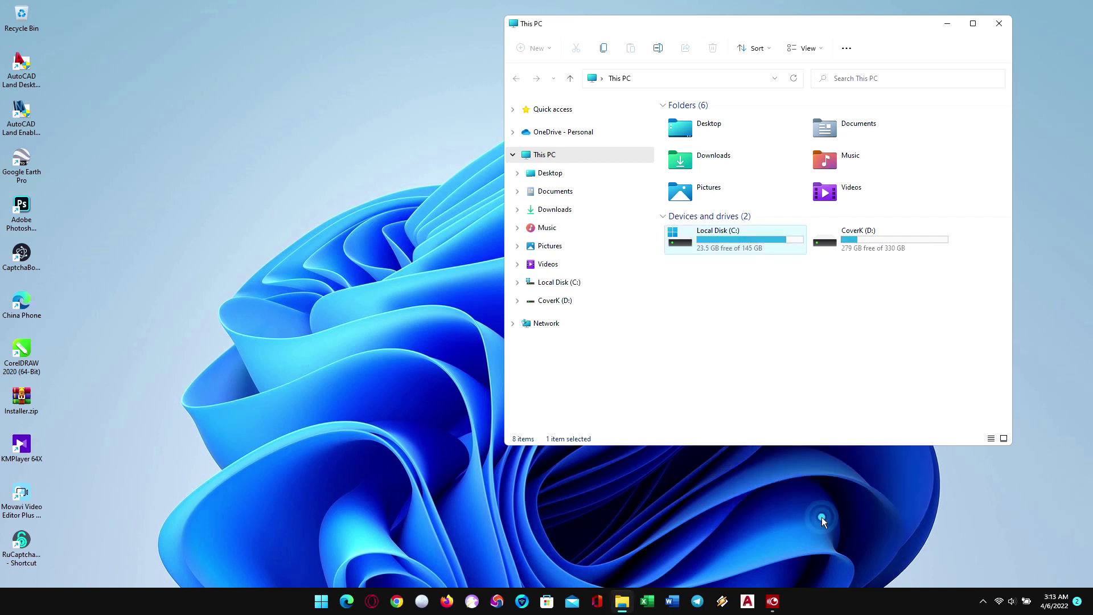
{"action": "left_click", "coordinate": [999, 29]}
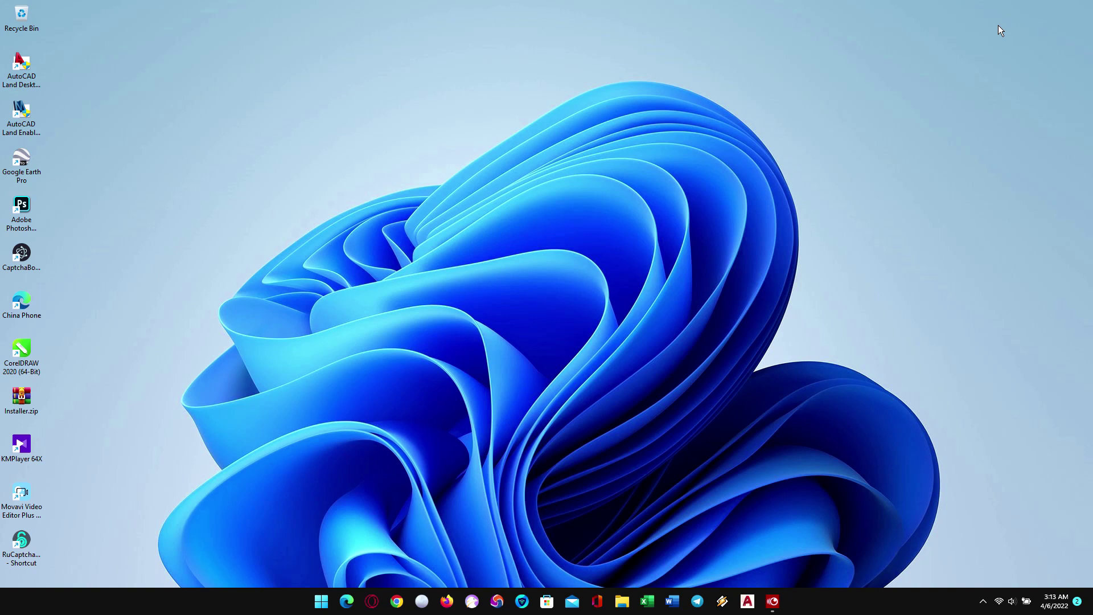
{"action": "left_click", "coordinate": [772, 601]}
{"action": "left_click", "coordinate": [947, 209]}
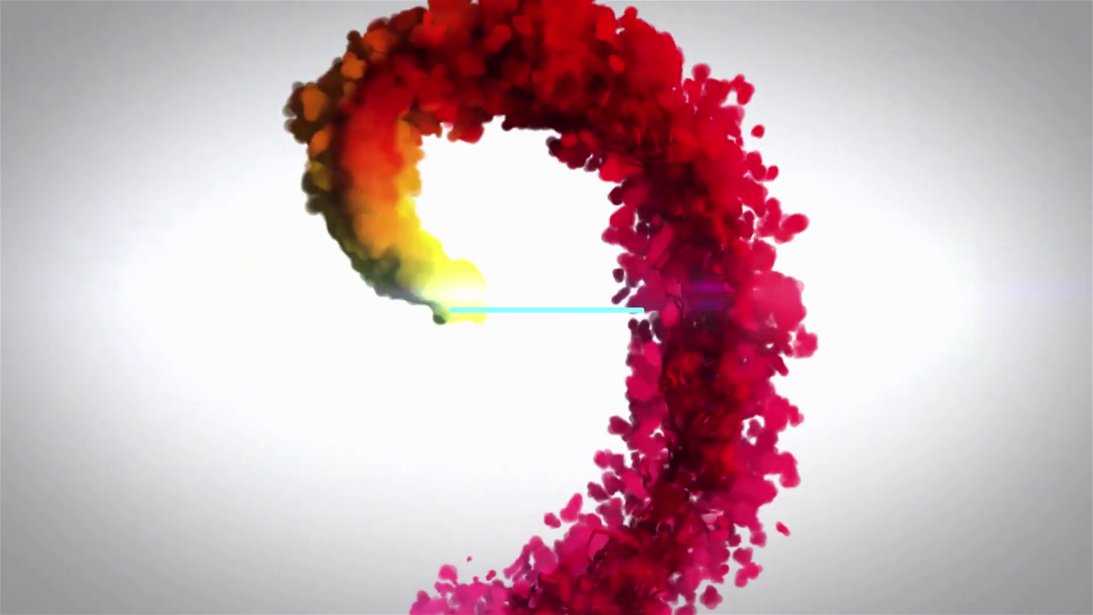